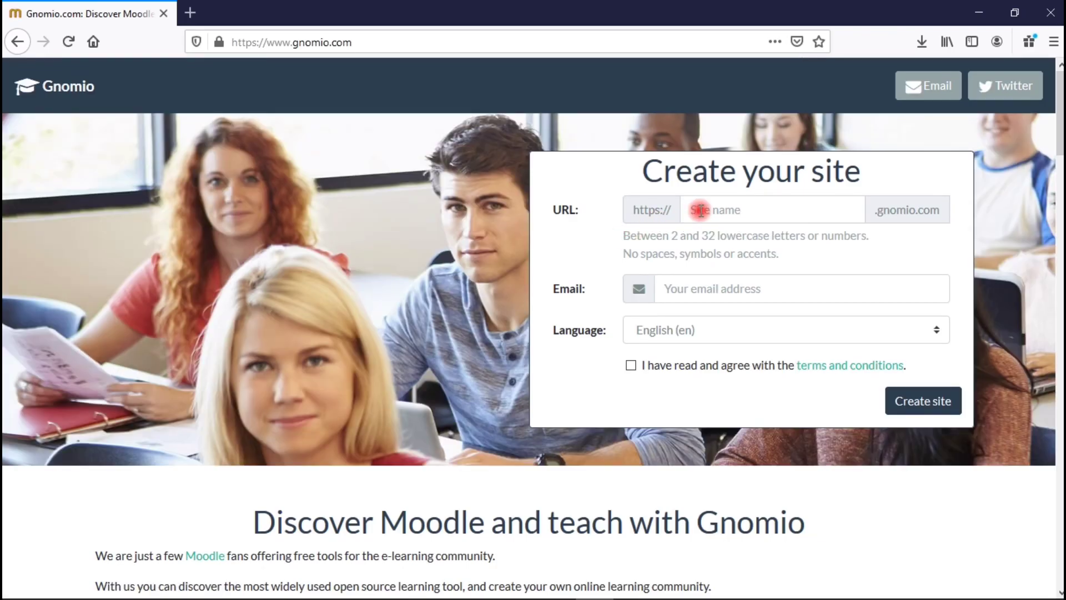
# Request a new Gnomio site named kopitech with the administrator's e-mail, accepting the terms.
pyautogui.click(701, 210)
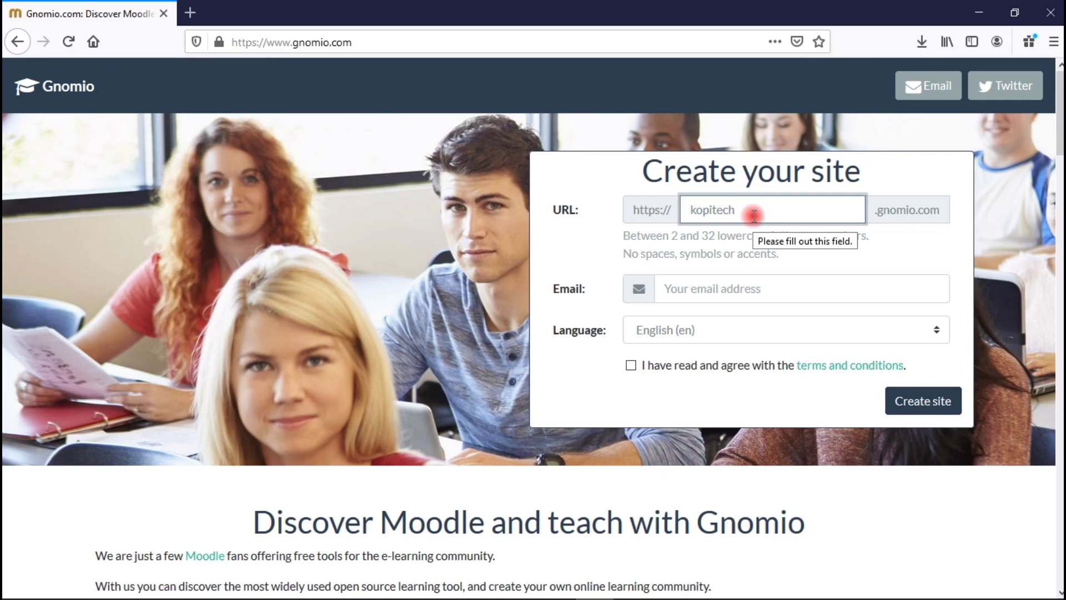
pyautogui.click(764, 291)
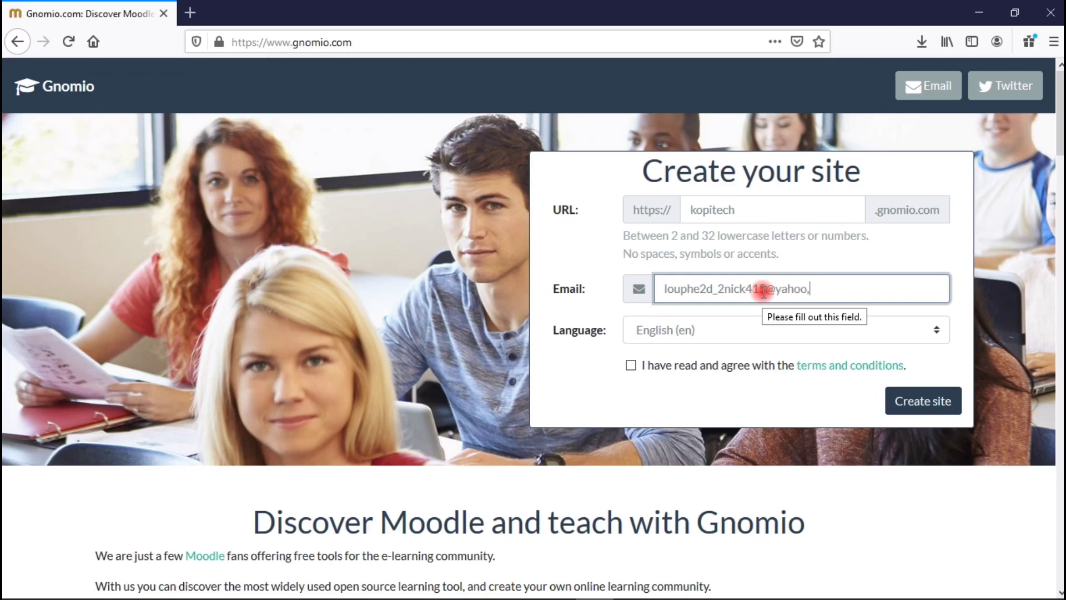
pyautogui.click(630, 365)
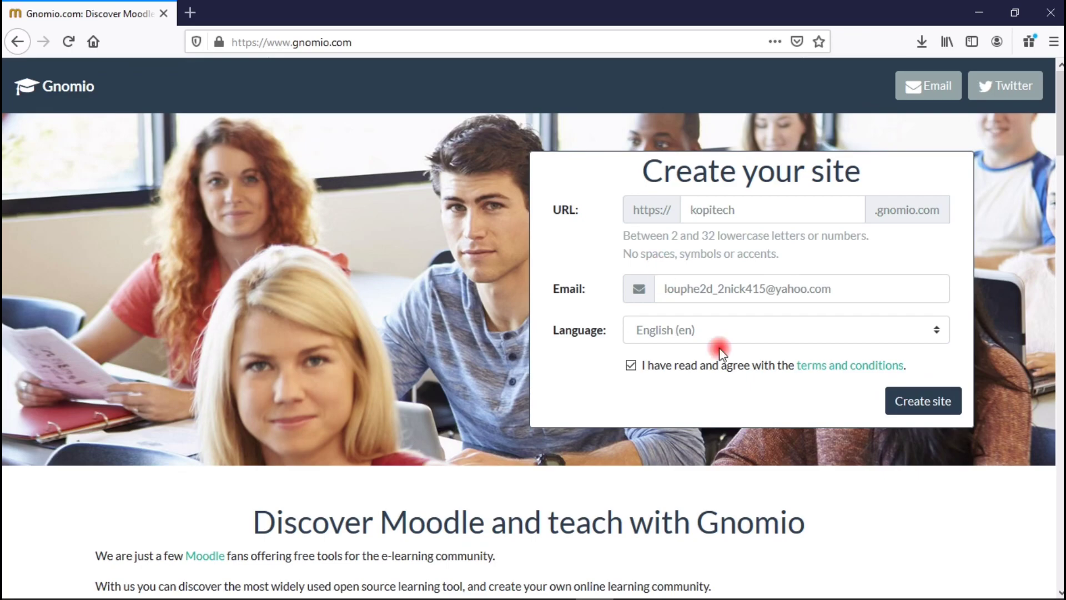
pyautogui.click(933, 399)
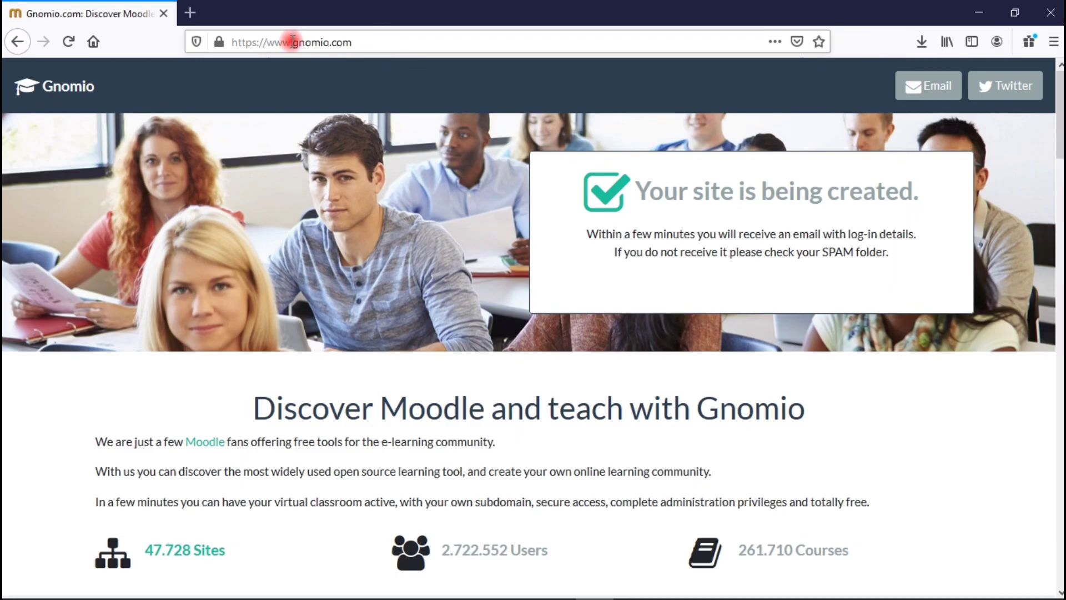
# Go to the new site at kopitech.gnomio.com.
pyautogui.moveTo(292, 41); pyautogui.dragTo(184, 37)
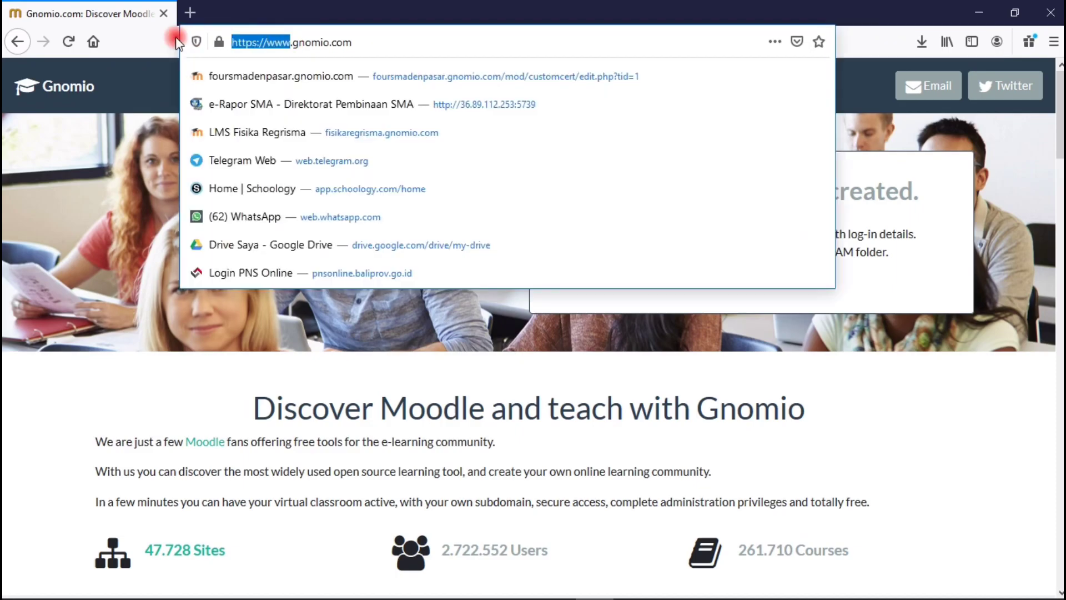
pyautogui.press('BackSpace')
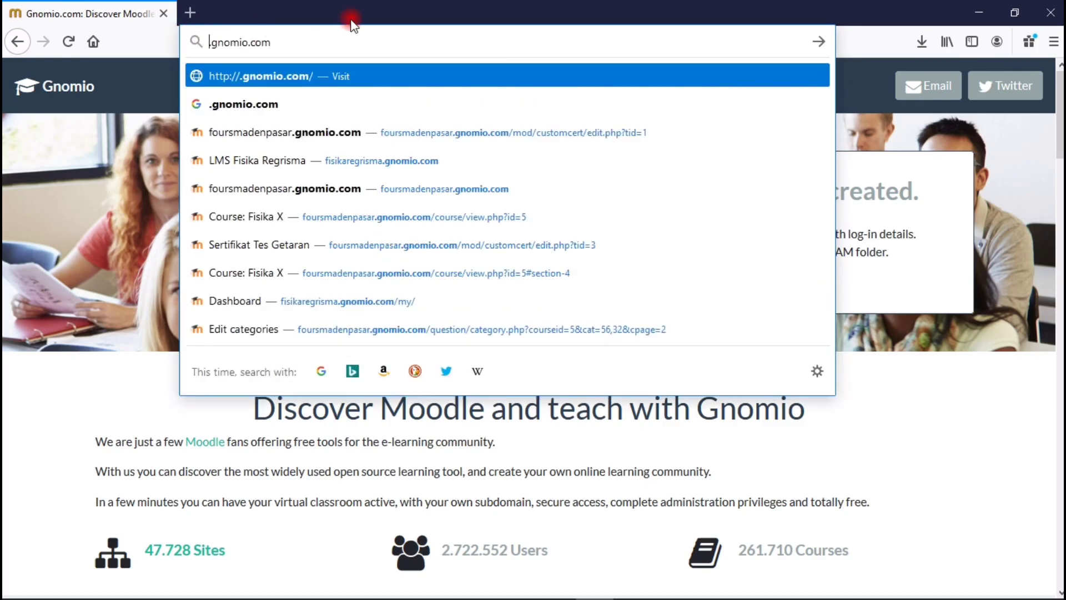
pyautogui.write('kopitech')
pyautogui.click(376, 40)
pyautogui.press('Return')
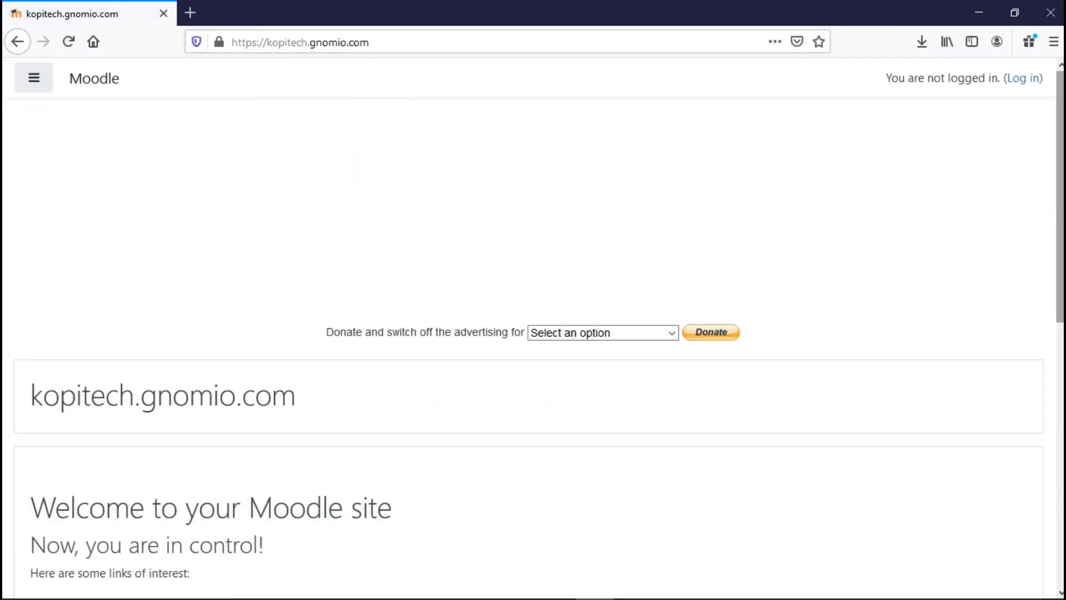
pyautogui.scroll(-1, 39, 278)
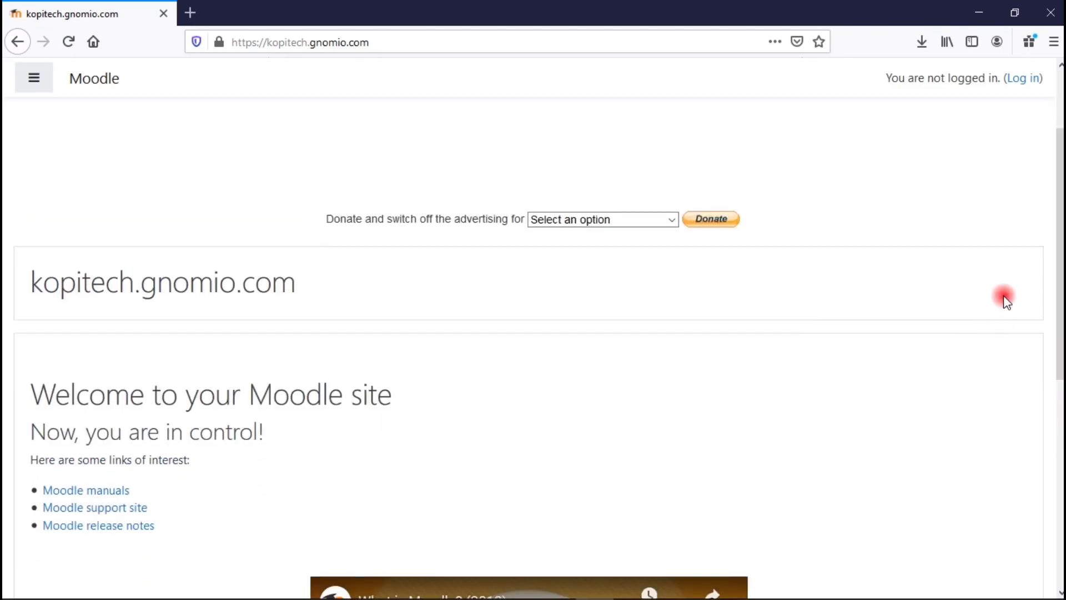
pyautogui.scroll(2, 945, 119)
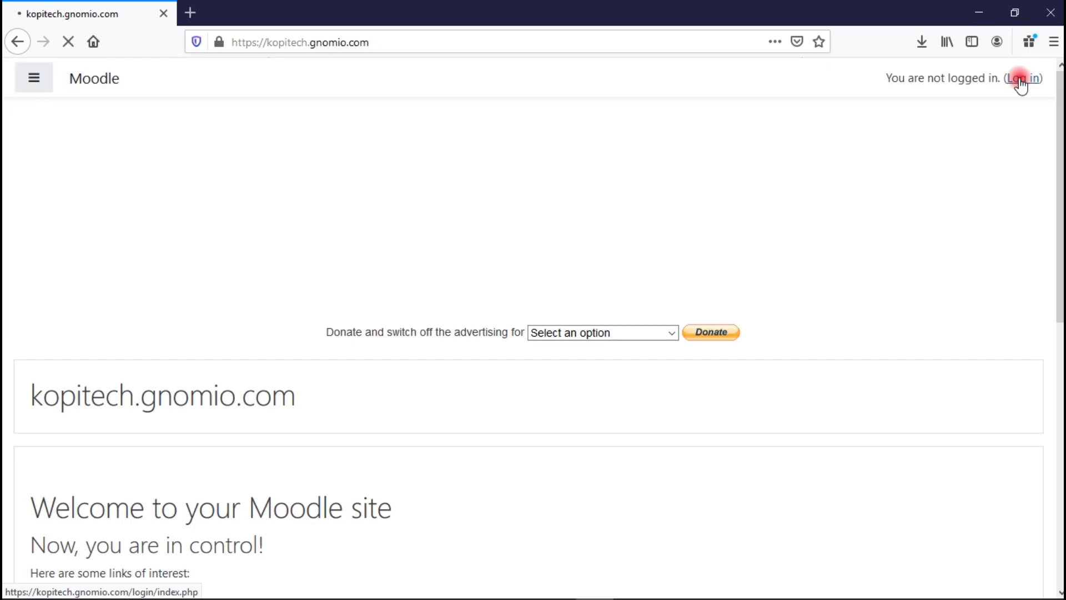
# Log in with username admin and the administrator password.
pyautogui.click(1020, 78)
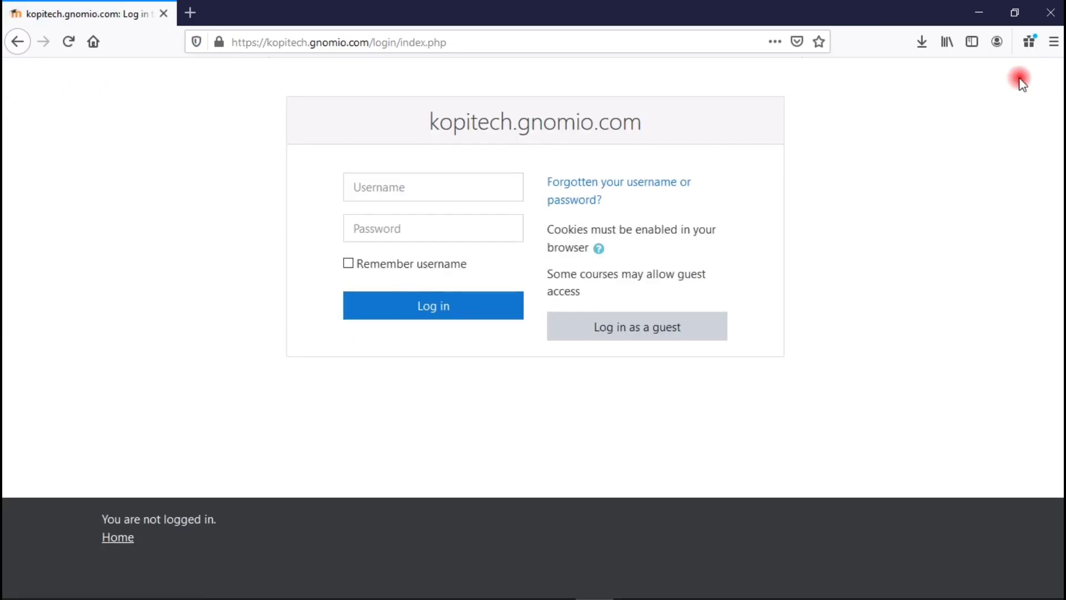
pyautogui.click(484, 192)
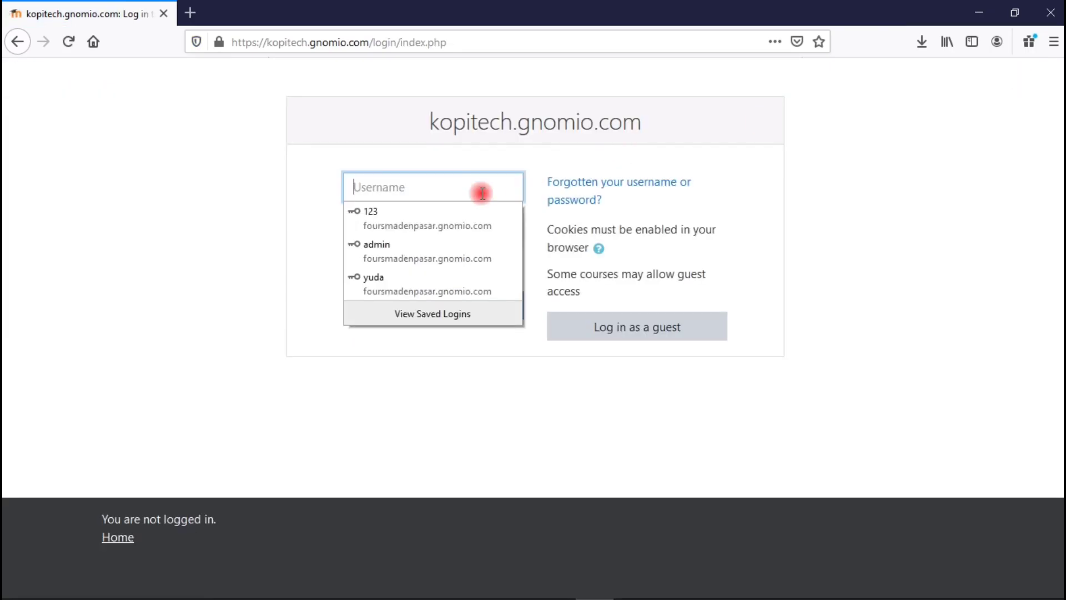
pyautogui.write('admi')
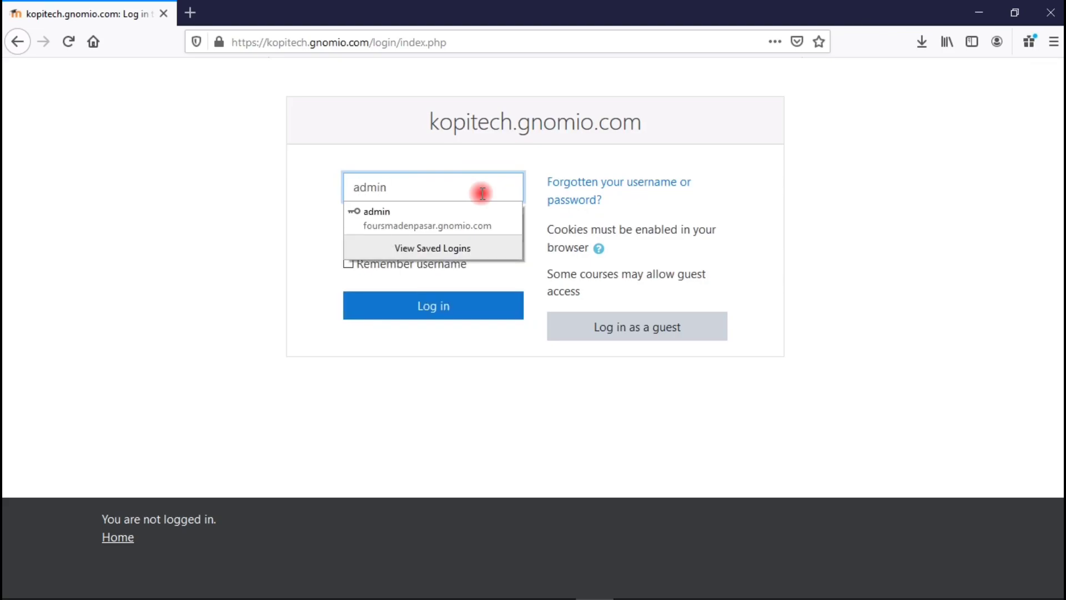
pyautogui.write('n')
pyautogui.press('Tab')
pyautogui.click(392, 230)
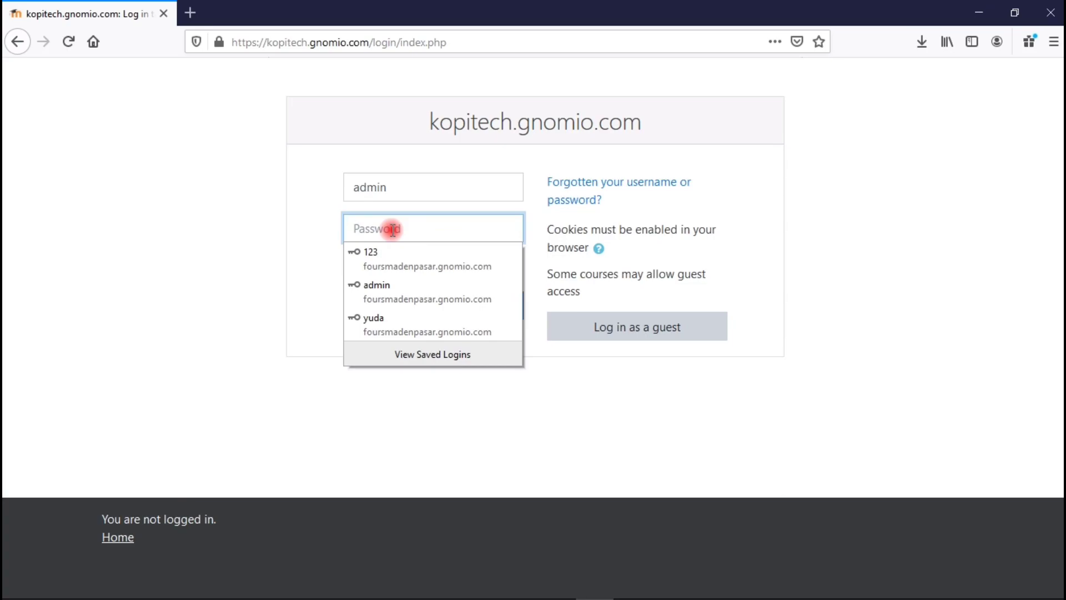
pyautogui.write('a')
pyautogui.press('Return')
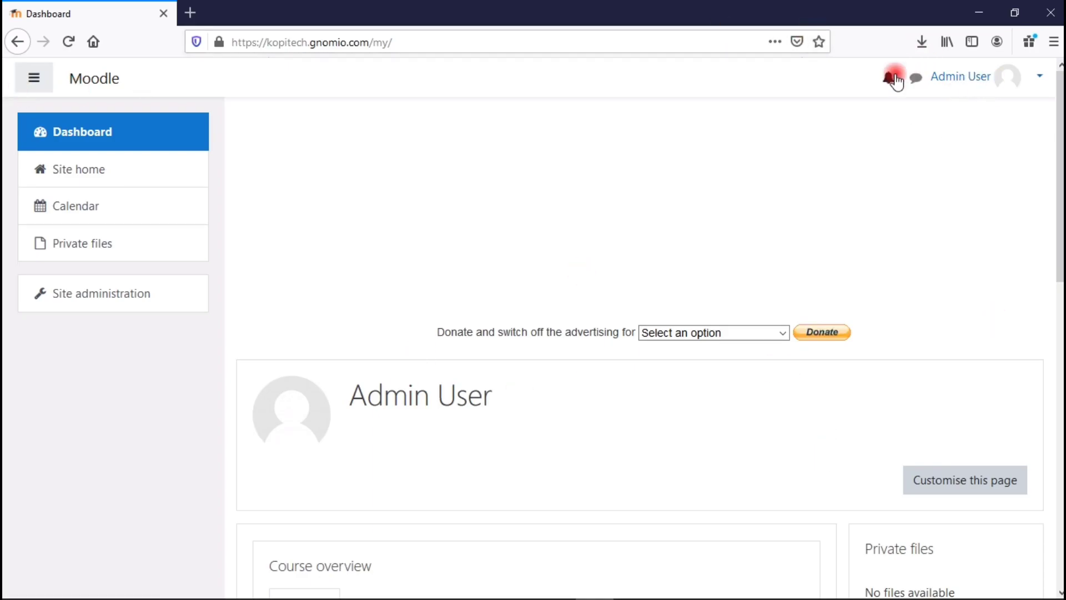
# Turn on Customise this page for the Dashboard.
pyautogui.click(915, 87)
pyautogui.click(915, 79)
pyautogui.scroll(-5, 915, 83)
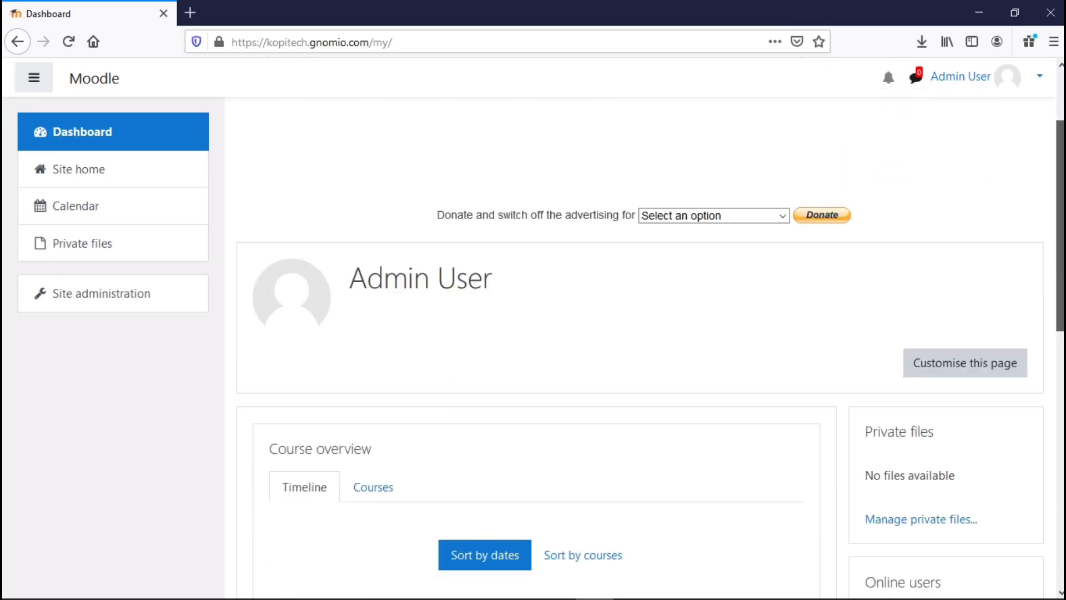
pyautogui.scroll(-1, 954, 268)
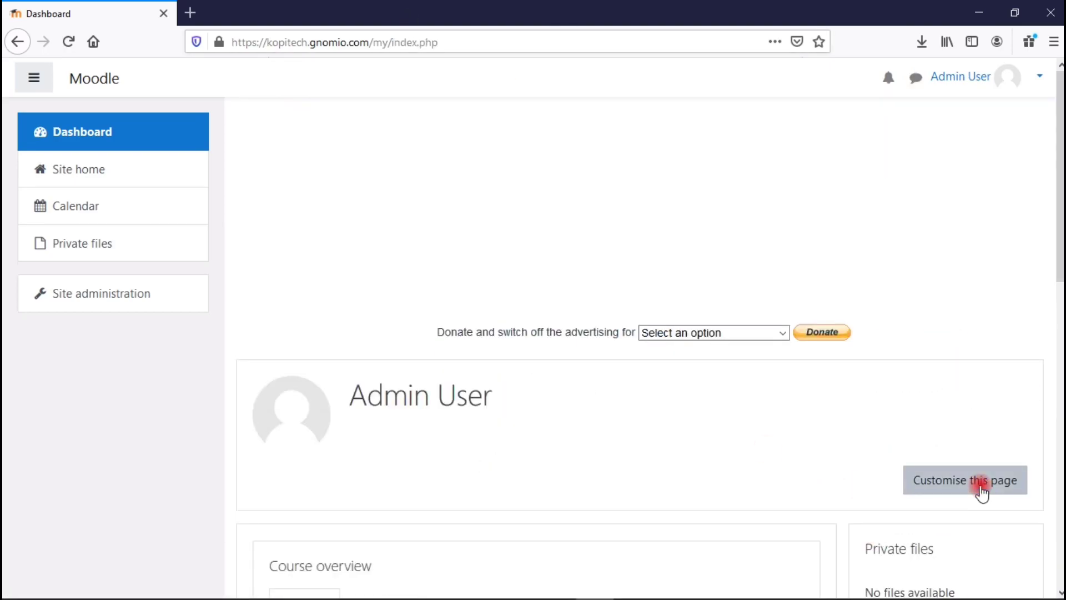
pyautogui.click(980, 484)
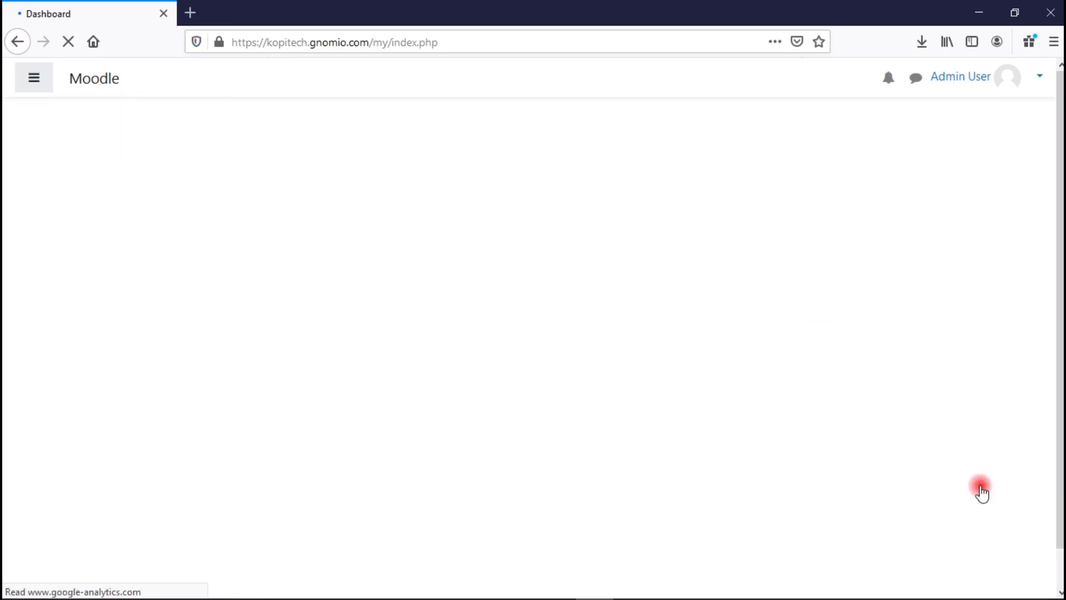
# Delete the Learning plans block from the Dashboard.
pyautogui.moveTo(1057, 261); pyautogui.dragTo(1057, 232)
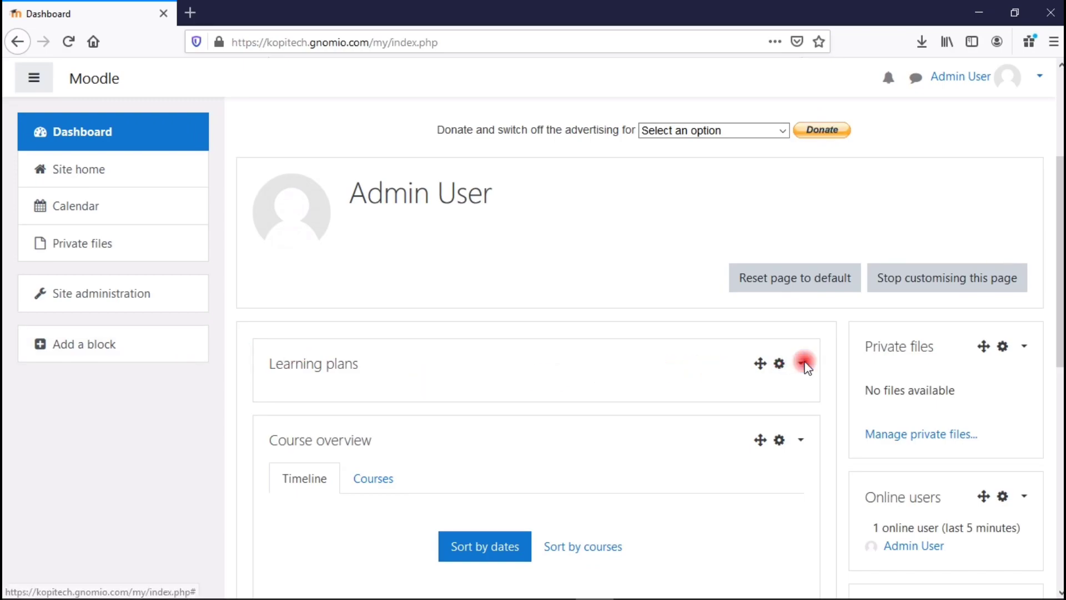
pyautogui.click(800, 365)
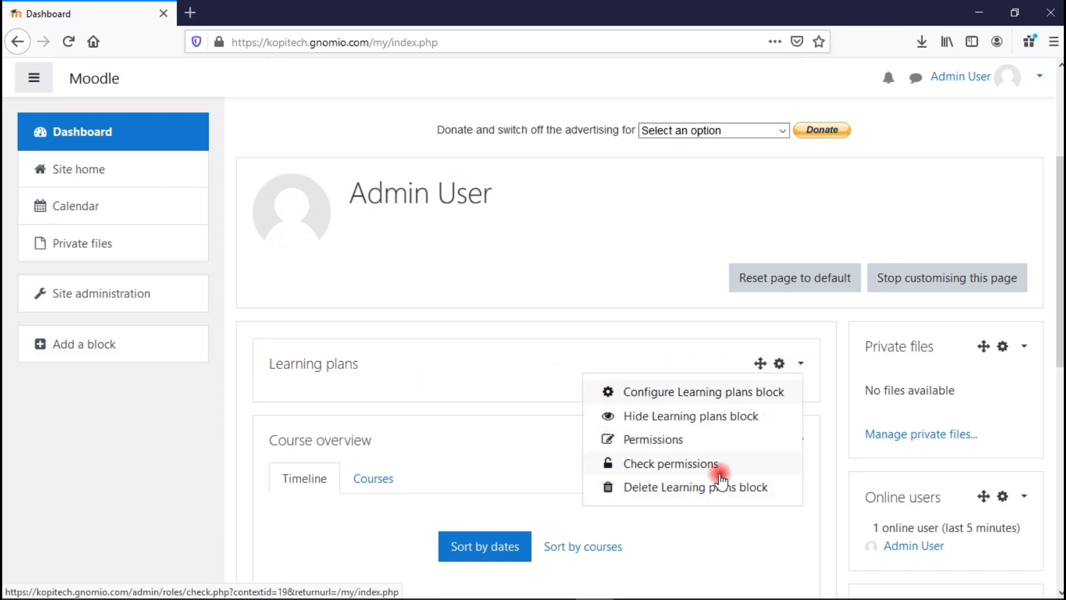
pyautogui.click(713, 489)
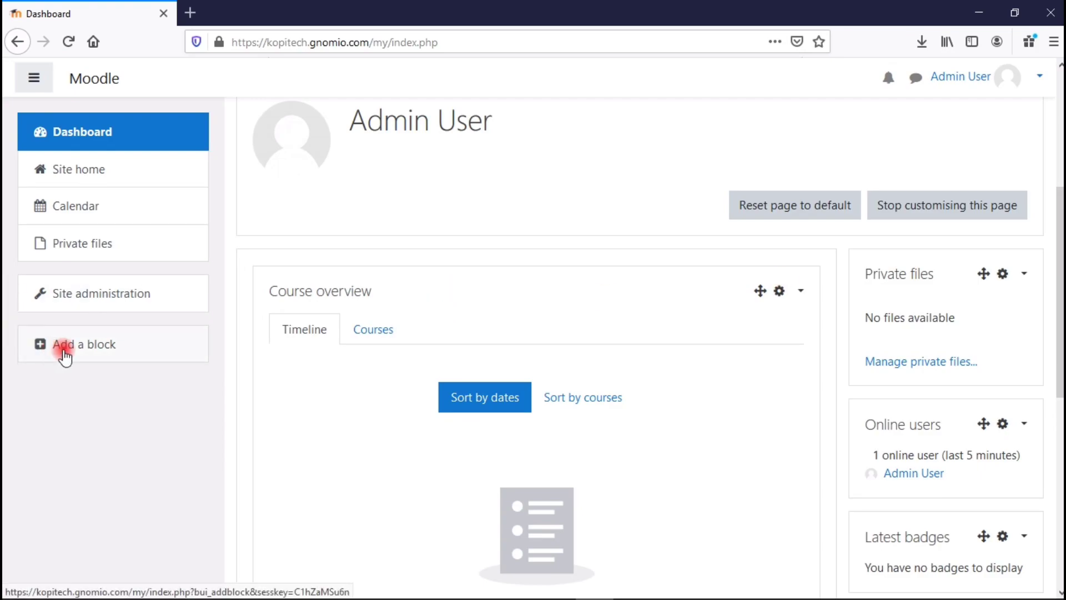
# Add a Learning plans block and move it above Course overview.
pyautogui.click(63, 353)
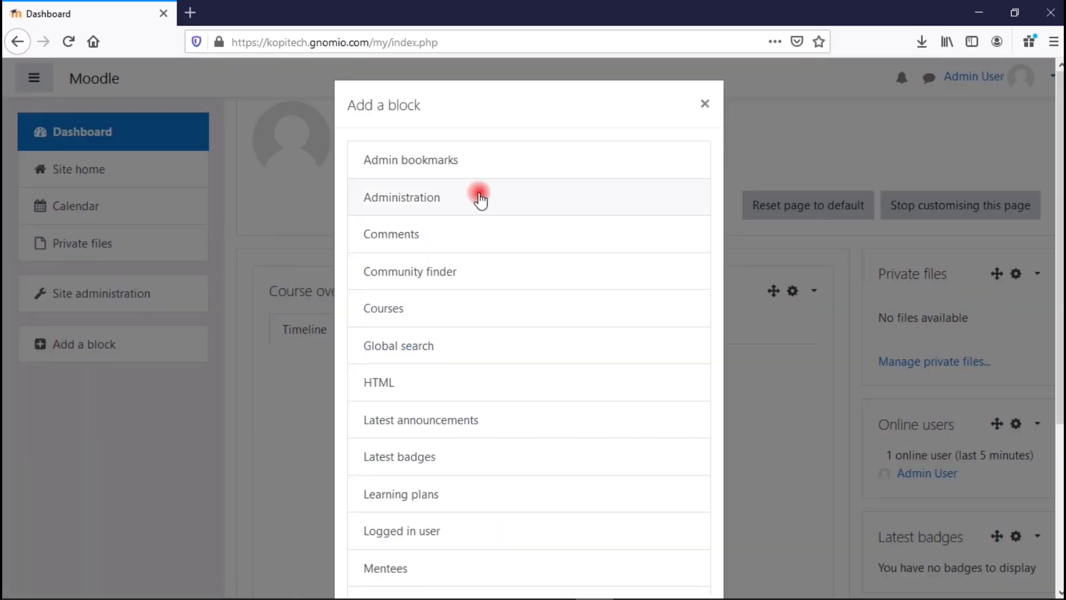
pyautogui.scroll(-1, 451, 396)
pyautogui.scroll(1, 450, 392)
pyautogui.scroll(-2, 447, 398)
pyautogui.click(441, 416)
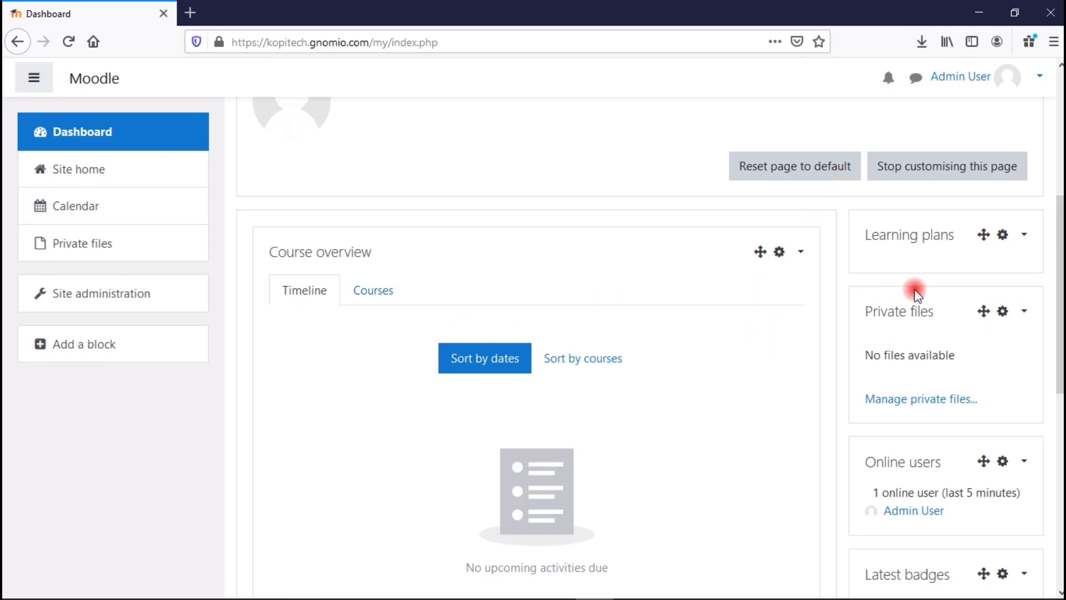
pyautogui.moveTo(985, 232); pyautogui.dragTo(500, 242)
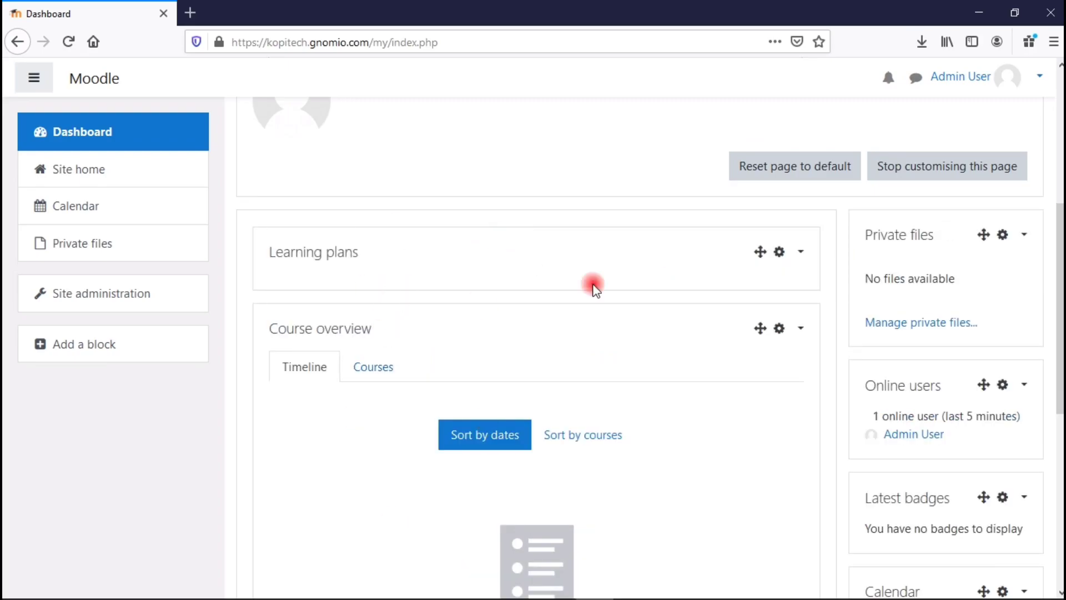
# Add a Courses block into the main column, then stop customising the Dashboard.
pyautogui.click(178, 338)
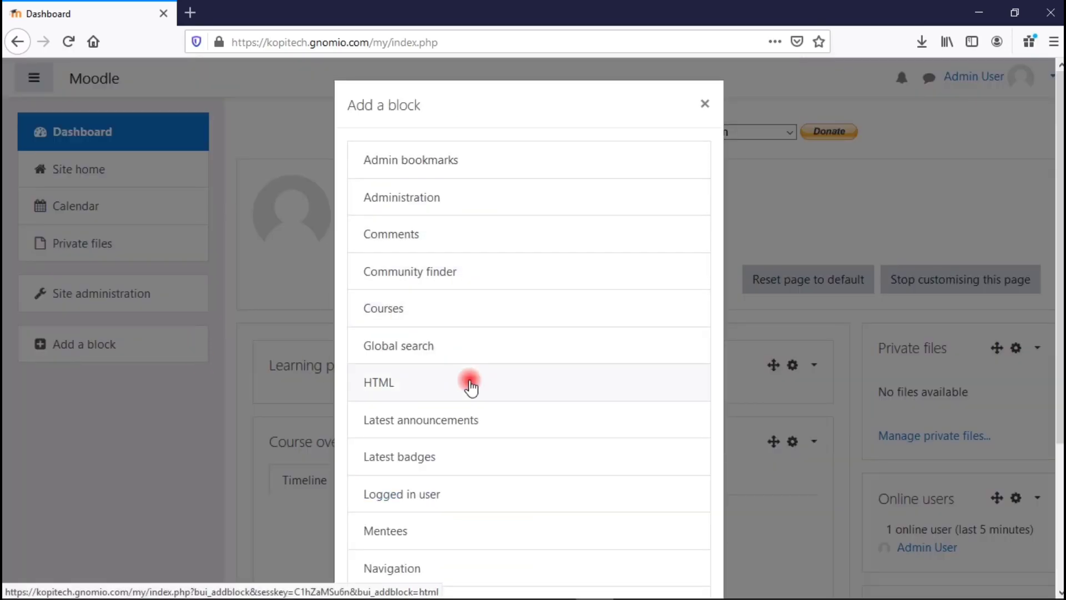
pyautogui.click(450, 306)
pyautogui.scroll(-5, 1048, 556)
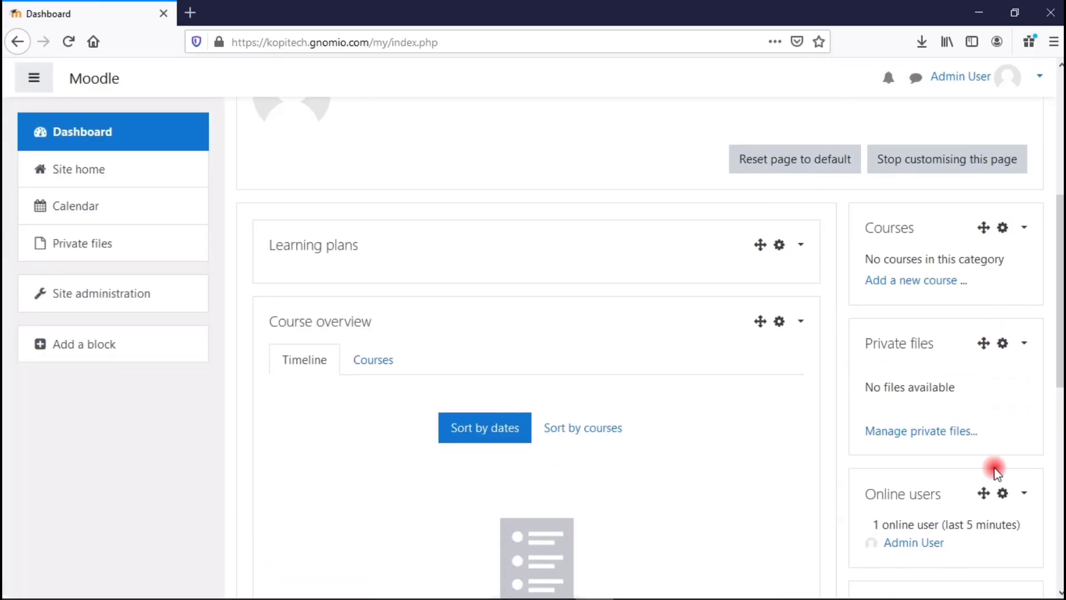
pyautogui.moveTo(983, 228); pyautogui.dragTo(767, 361)
pyautogui.moveTo(1058, 234); pyautogui.dragTo(1054, 268)
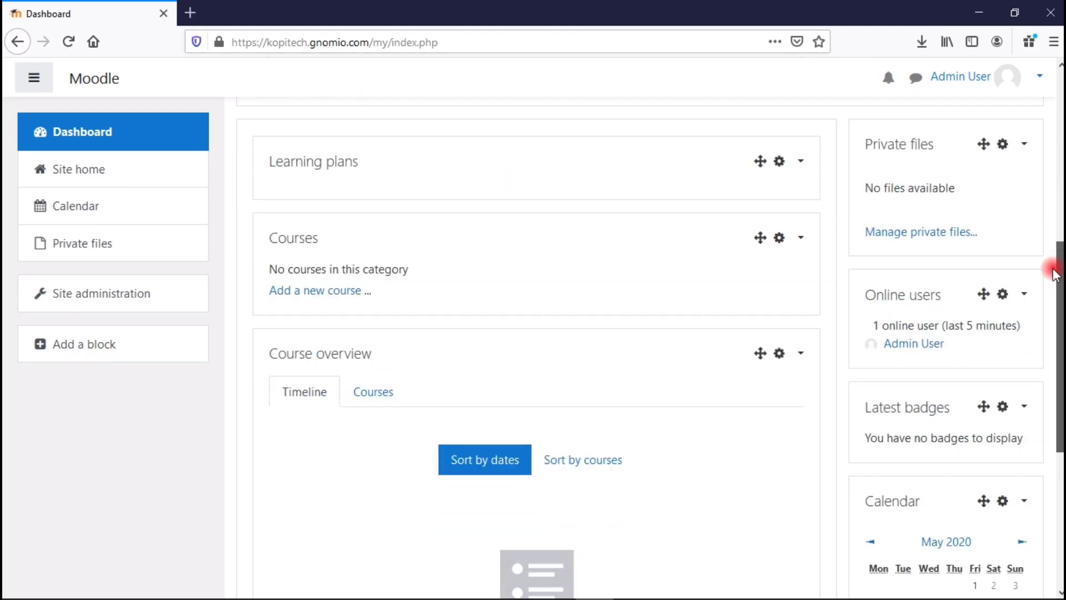
pyautogui.scroll(6, 804, 442)
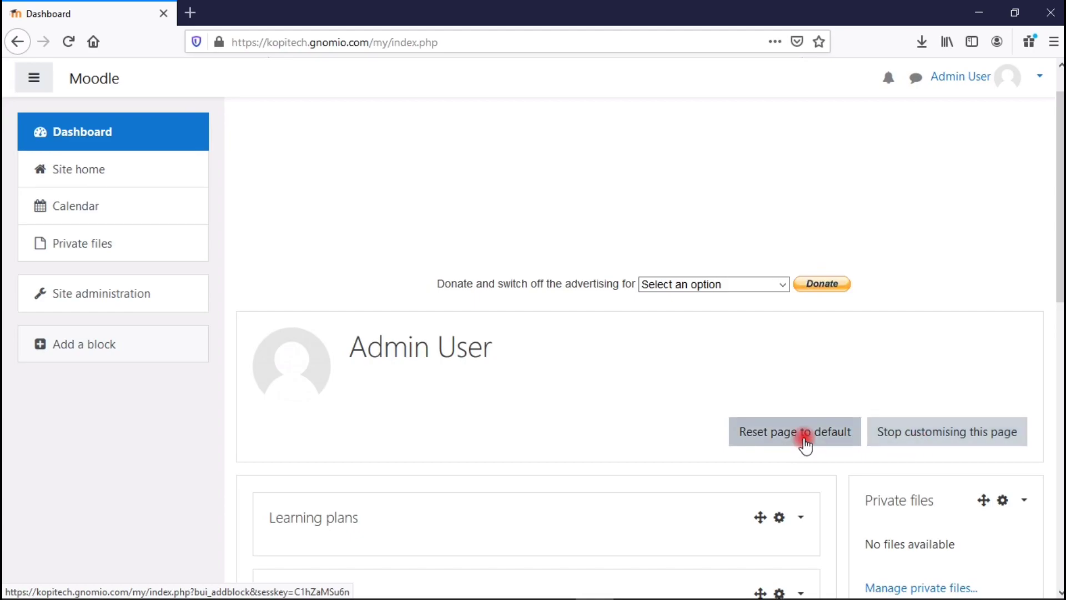
pyautogui.click(933, 439)
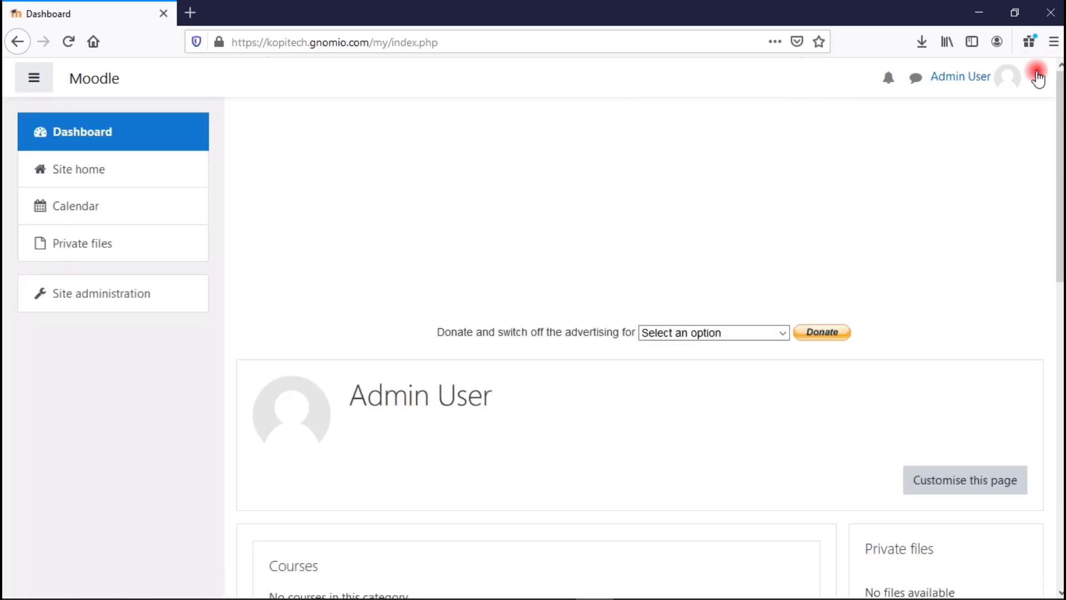
# Open the admin account's profile page from the user menu.
pyautogui.click(1038, 80)
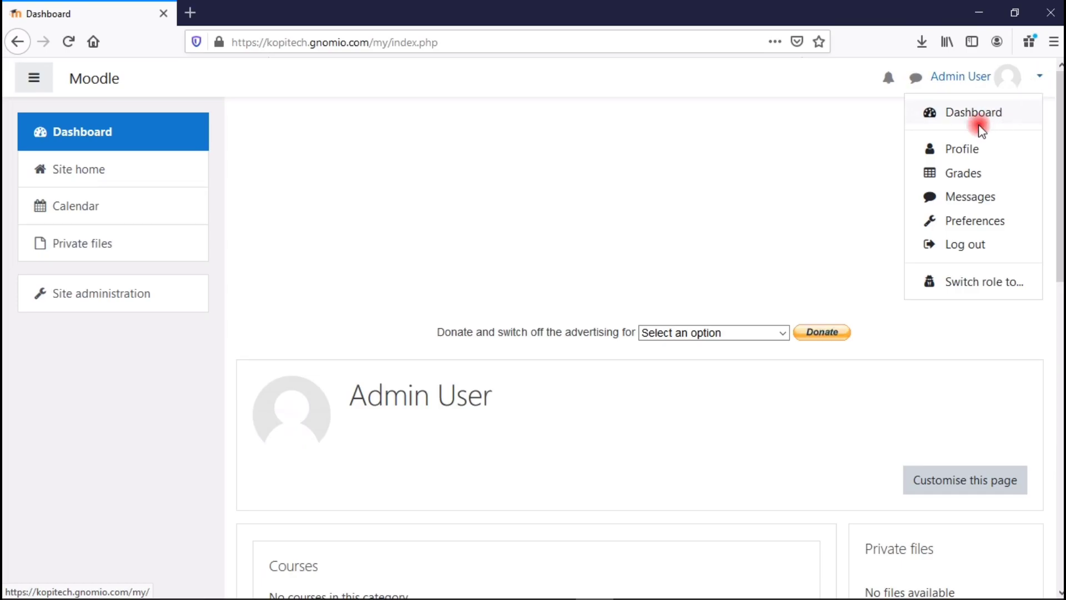
pyautogui.click(964, 149)
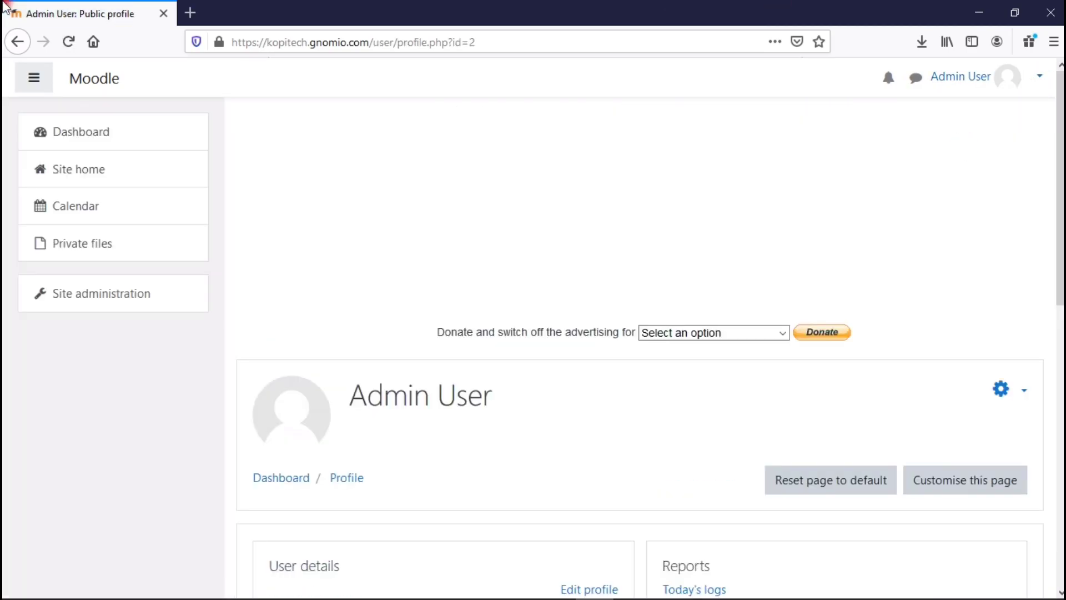
pyautogui.scroll(-5, 450, 106)
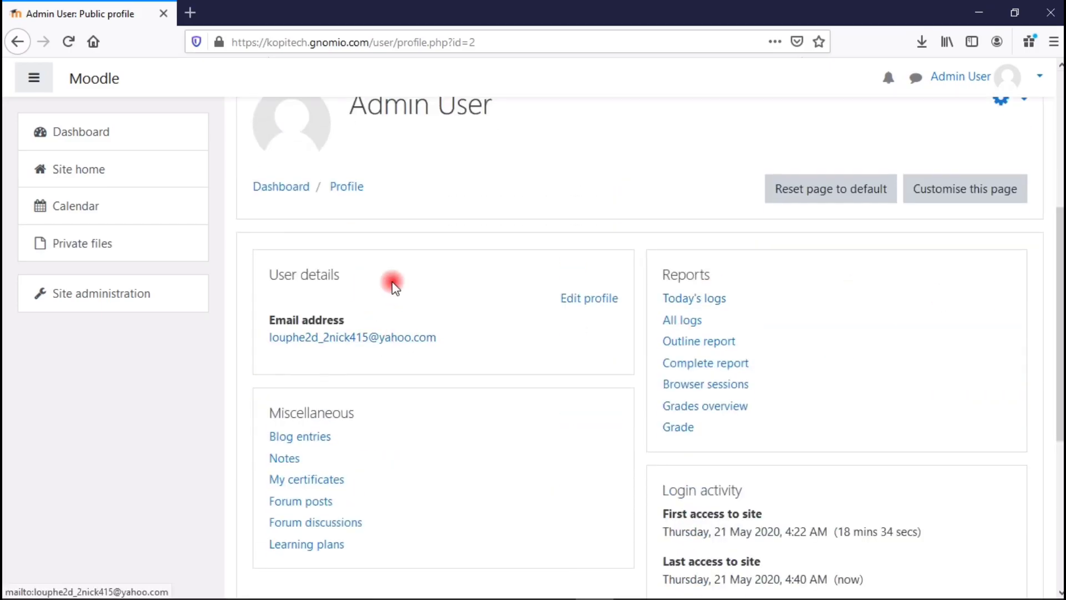
pyautogui.scroll(-2, 277, 221)
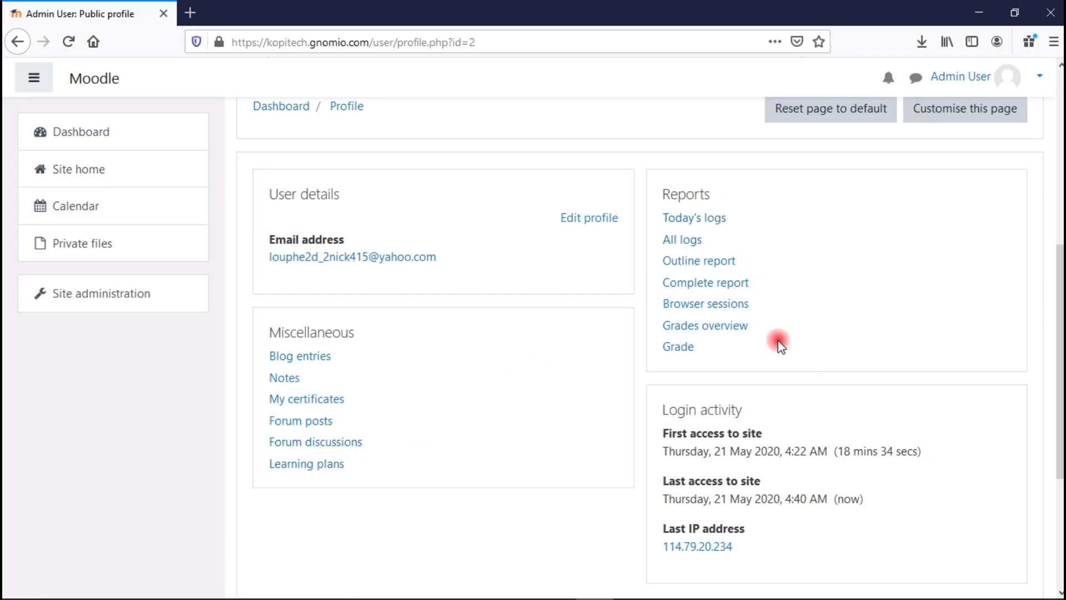
pyautogui.scroll(-4, 732, 296)
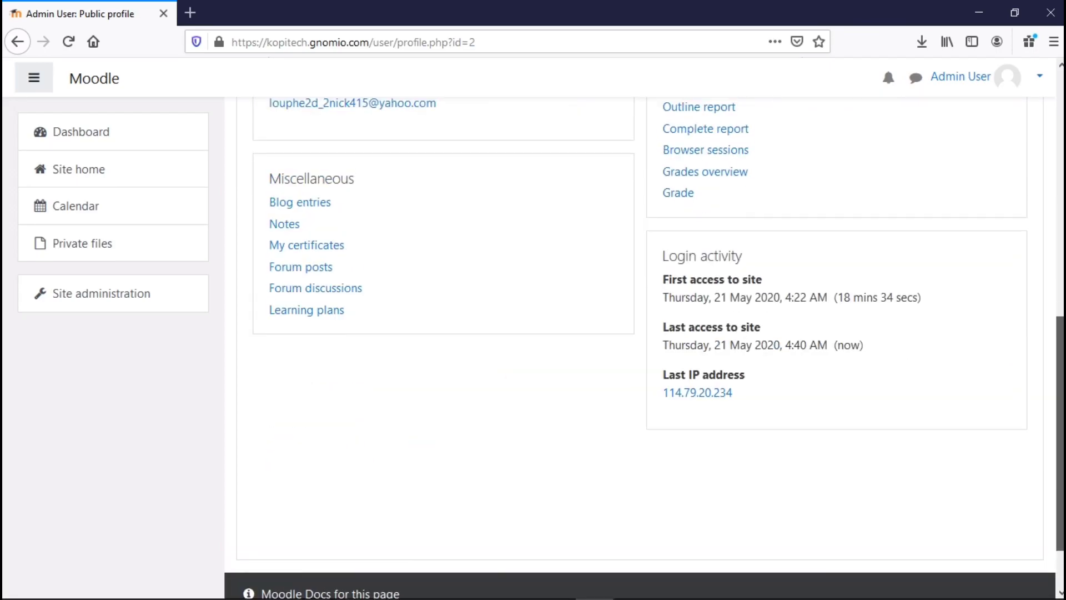
pyautogui.click(715, 395)
pyautogui.press('Home')
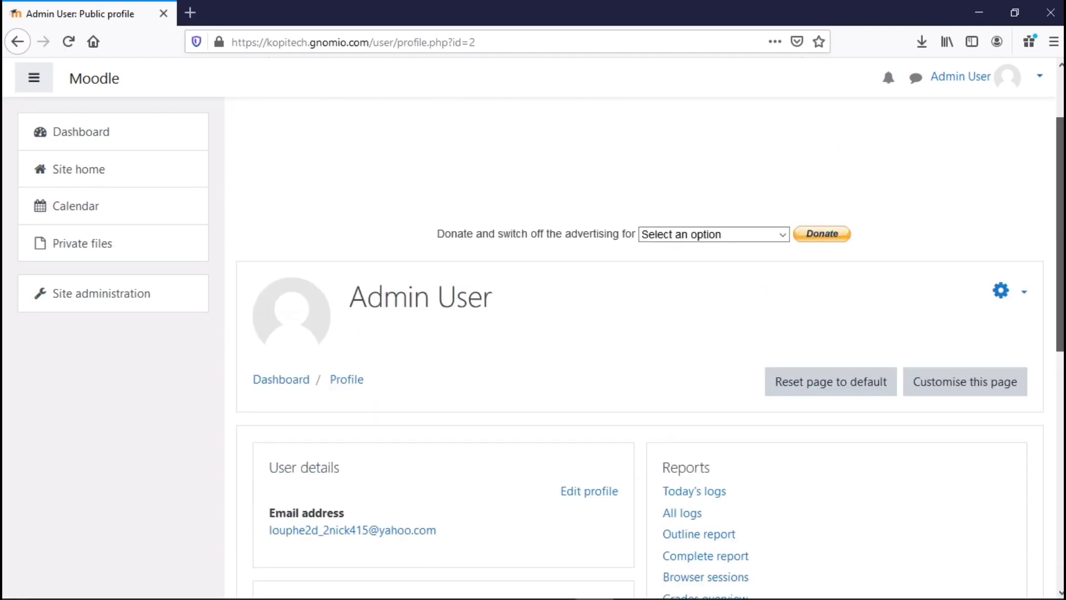
# Toggle customising on and off, then open Edit profile.
pyautogui.click(1005, 430)
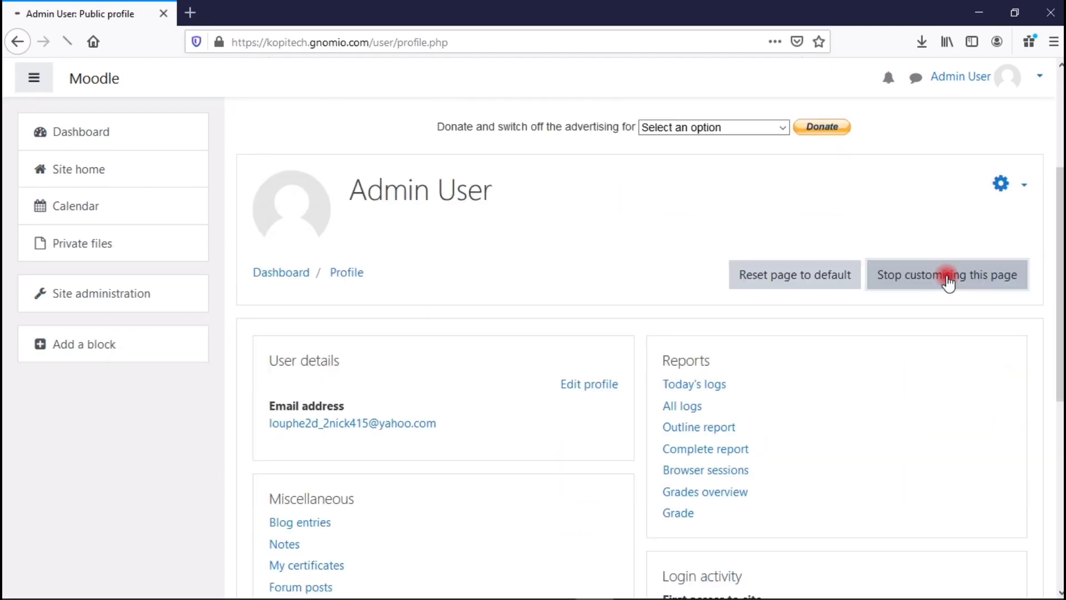
pyautogui.click(1025, 388)
pyautogui.moveTo(1049, 295); pyautogui.dragTo(1050, 333)
pyautogui.click(976, 271)
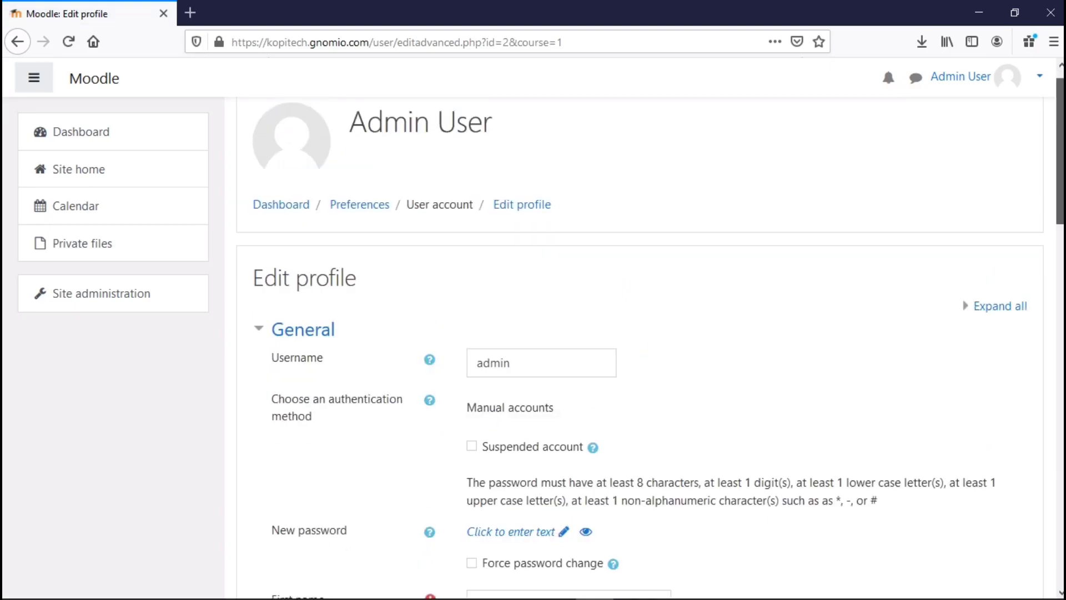
# Enter a new password for the admin account.
pyautogui.scroll(-1, 512, 326)
pyautogui.moveTo(1061, 167); pyautogui.dragTo(1061, 191)
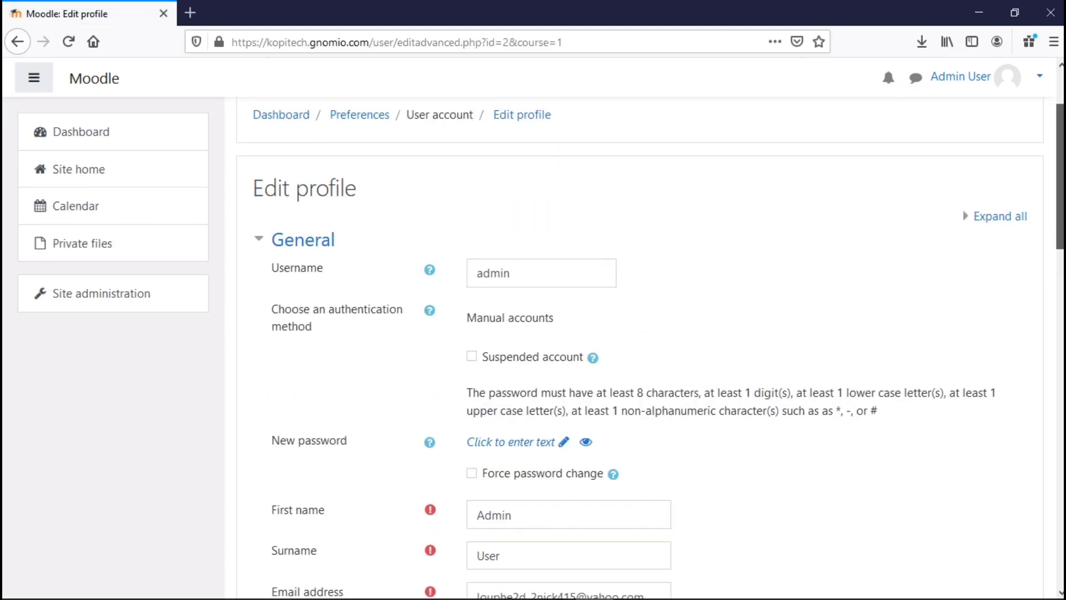
pyautogui.scroll(-2, 639, 344)
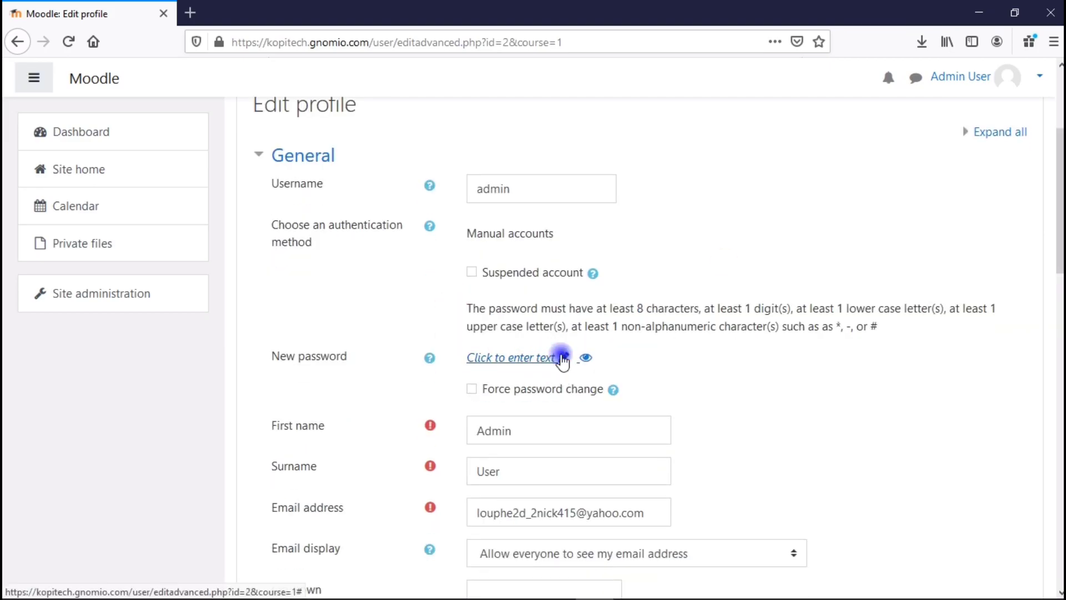
pyautogui.click(560, 356)
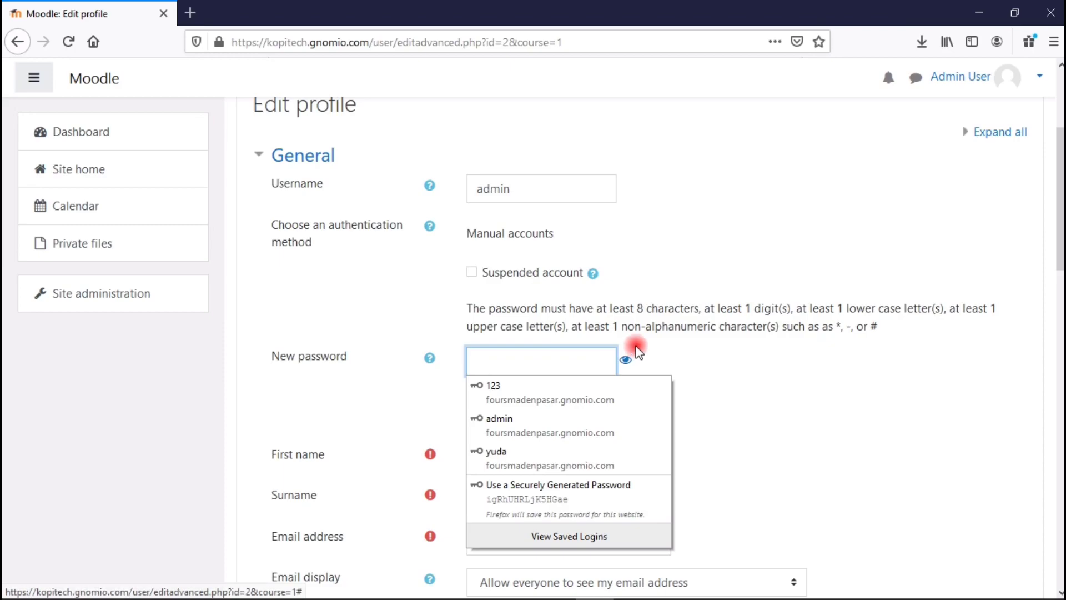
pyautogui.write('****')
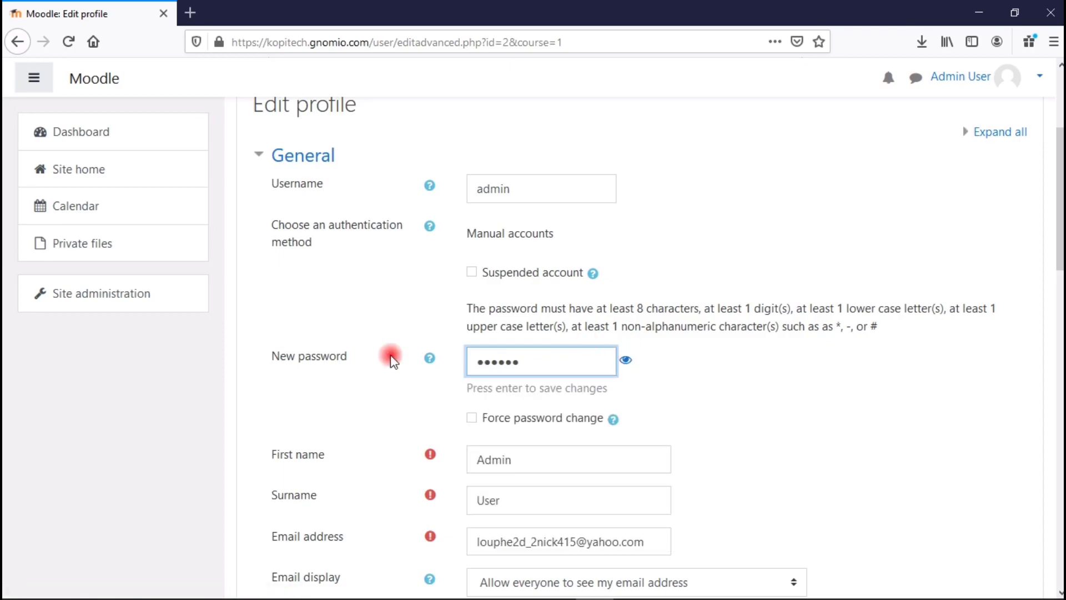
pyautogui.write('********')
pyautogui.click(627, 362)
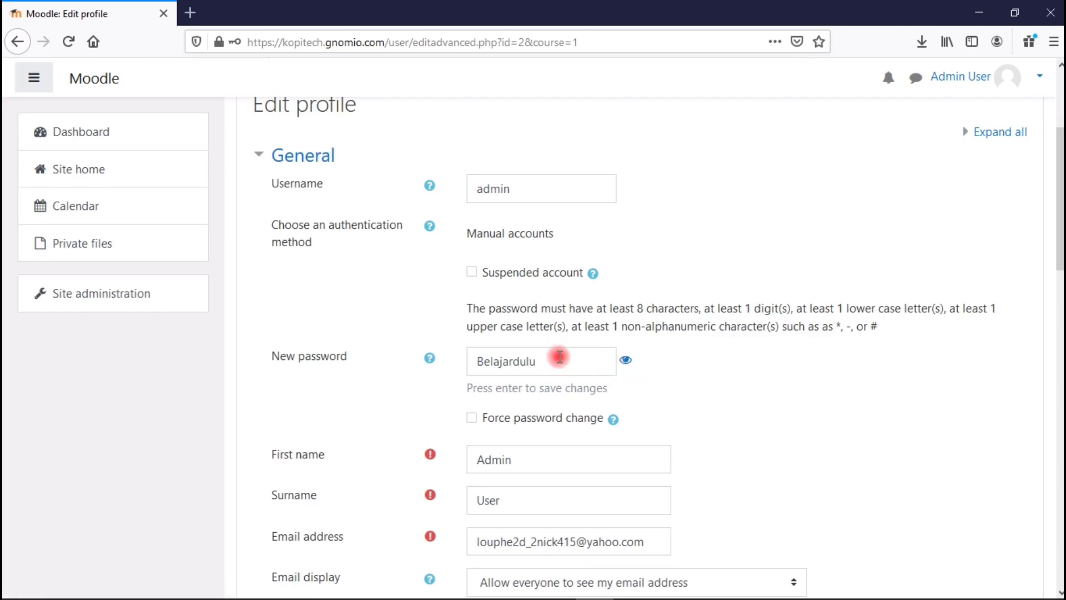
pyautogui.click(684, 414)
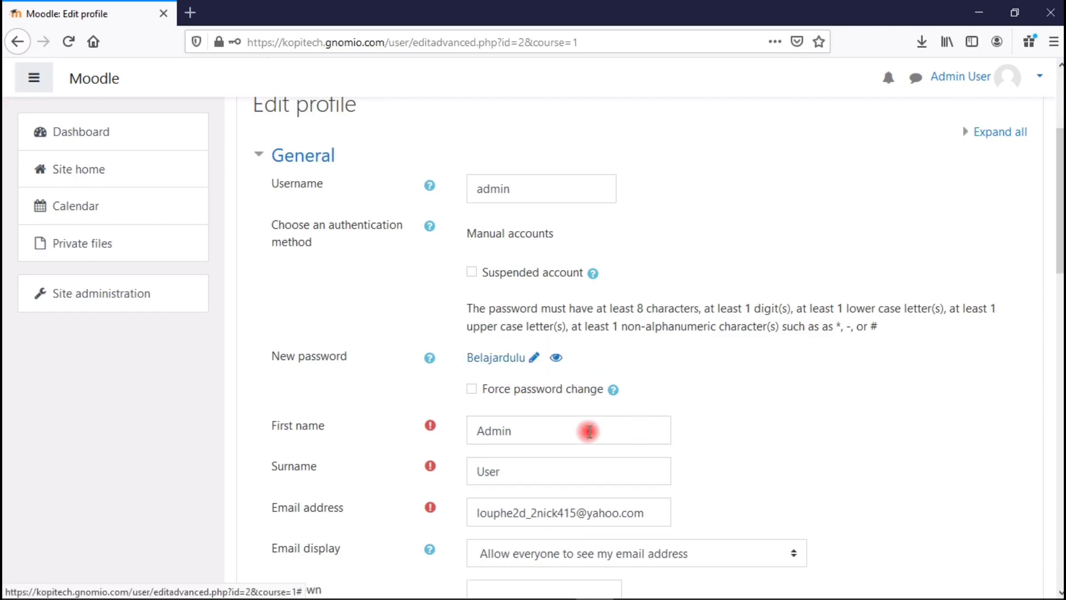
# Change the first name to Ketua and the surname to KopiTech.
pyautogui.moveTo(519, 431); pyautogui.dragTo(426, 429)
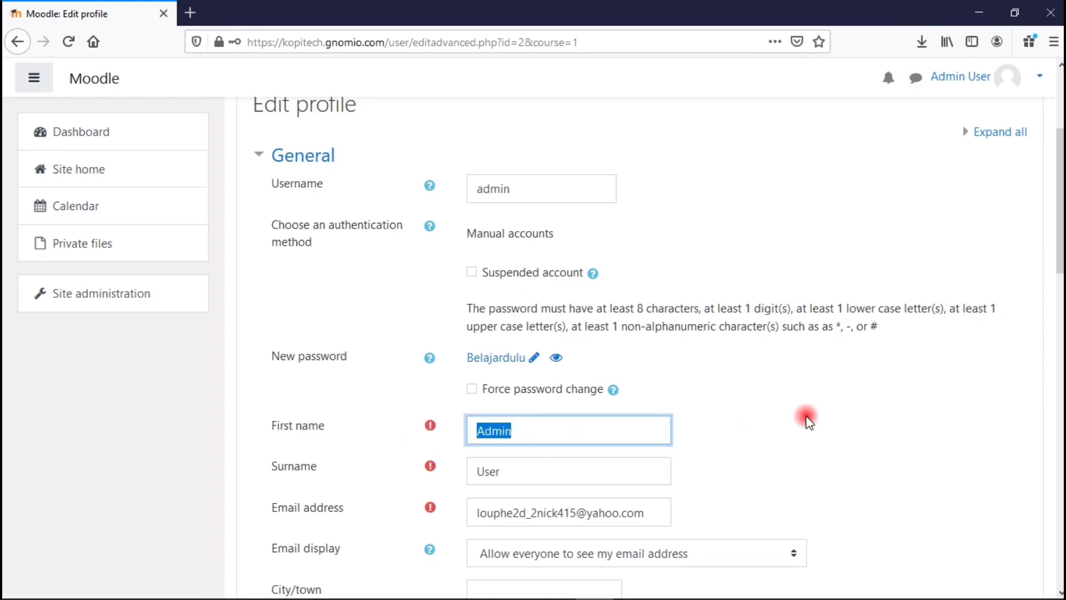
pyautogui.moveTo(548, 472); pyautogui.dragTo(373, 485)
pyautogui.write('Kp')
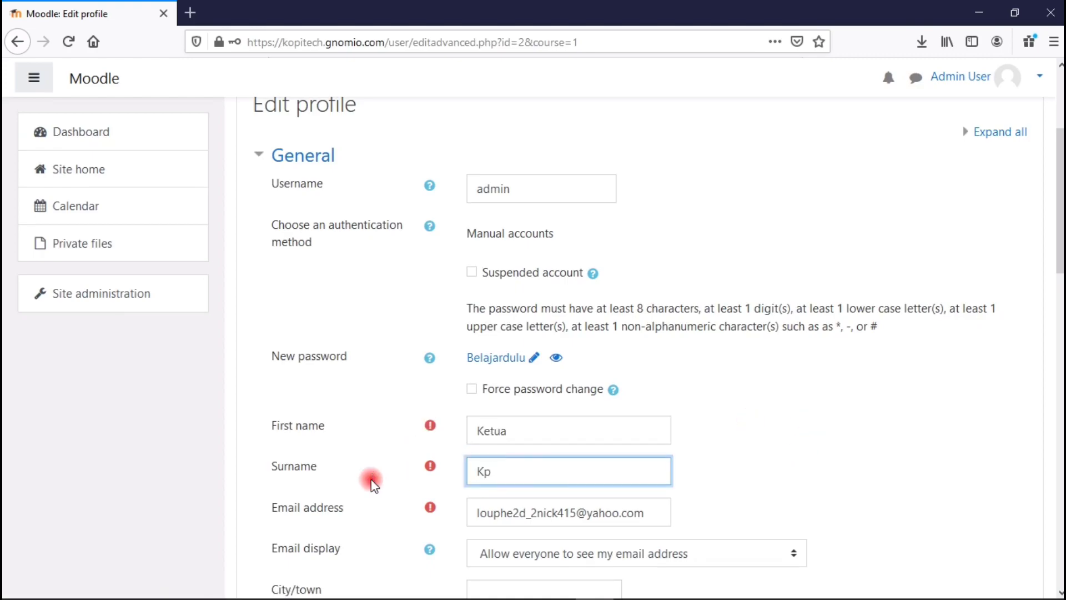
pyautogui.scroll(-3, 591, 511)
pyautogui.click(678, 387)
pyautogui.click(589, 434)
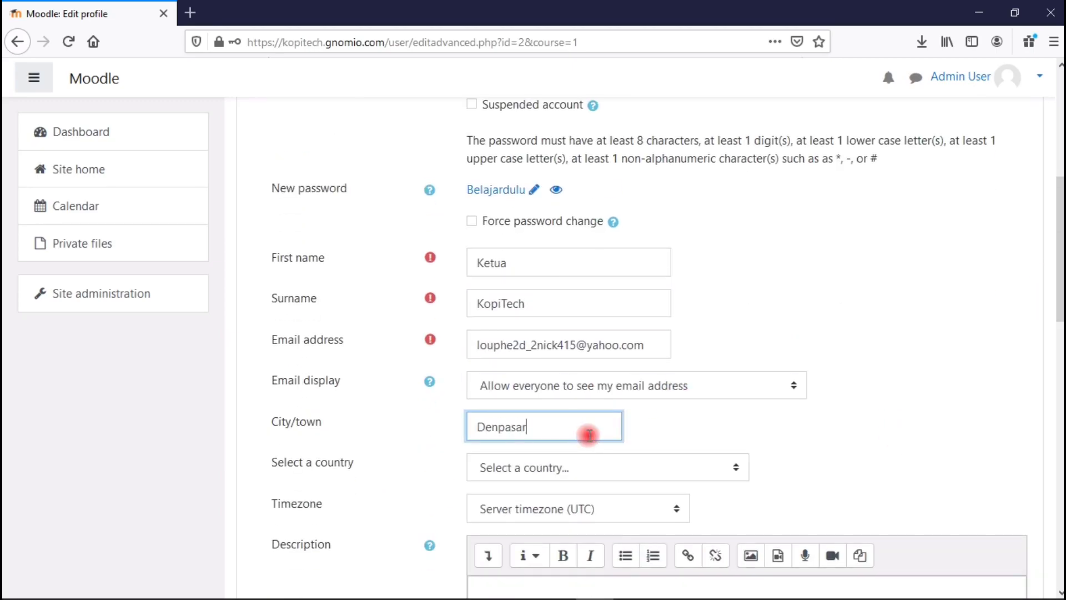
# Set the city to Denpasar and the country to Indonesia.
pyautogui.click(543, 469)
pyautogui.write('indo')
pyautogui.press('Return')
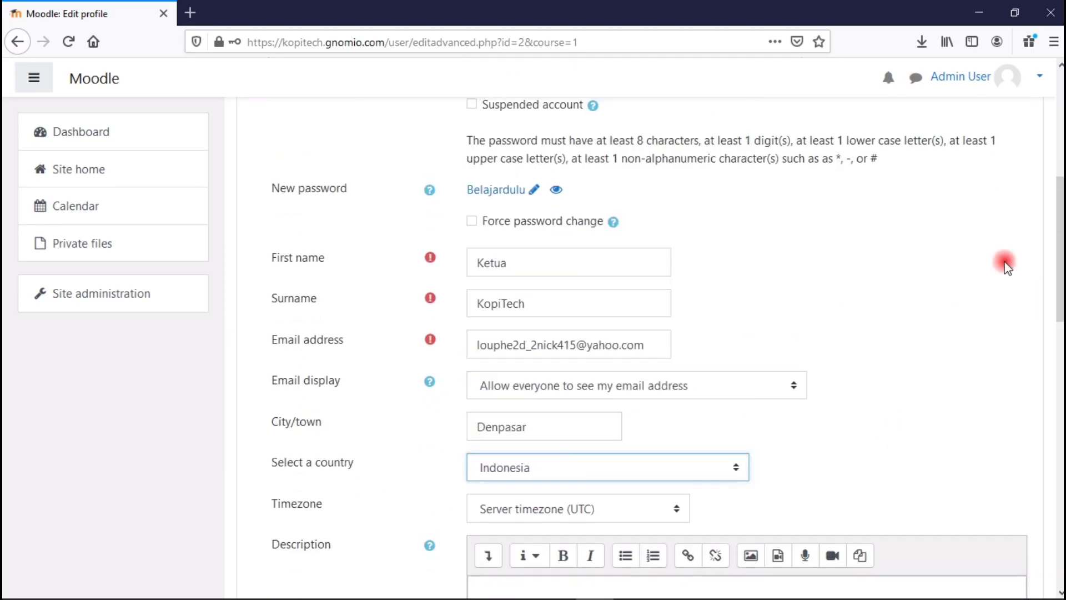
pyautogui.scroll(-3, 995, 312)
pyautogui.click(664, 370)
# Set the timezone to Asia/Makassar and start the description 'Guru Fisika dan anggota dari Ko…'.
pyautogui.moveTo(682, 332); pyautogui.dragTo(687, 222)
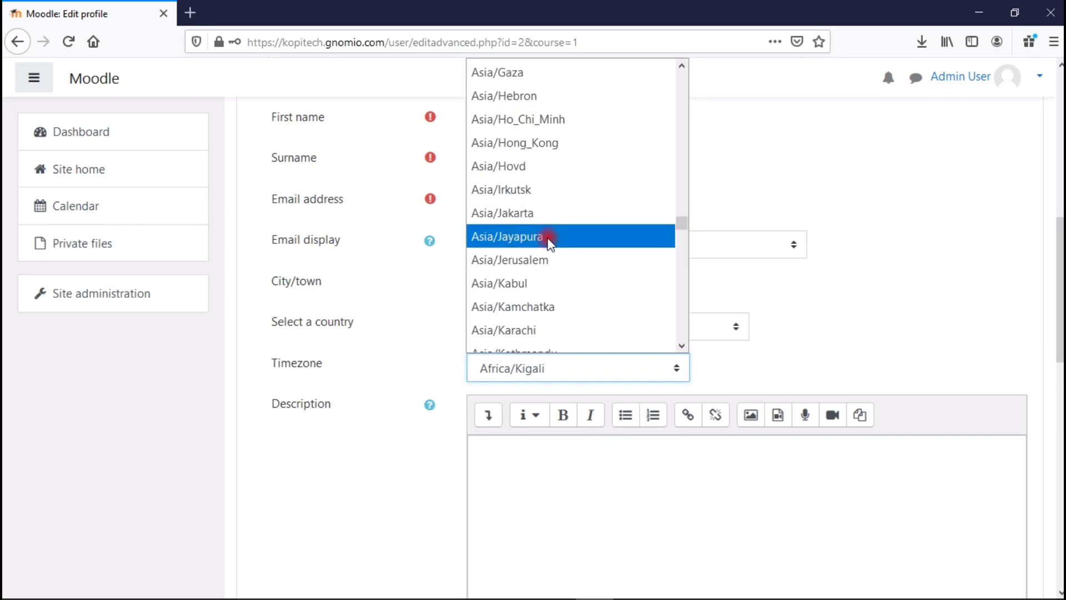
pyautogui.moveTo(680, 222); pyautogui.dragTo(684, 228)
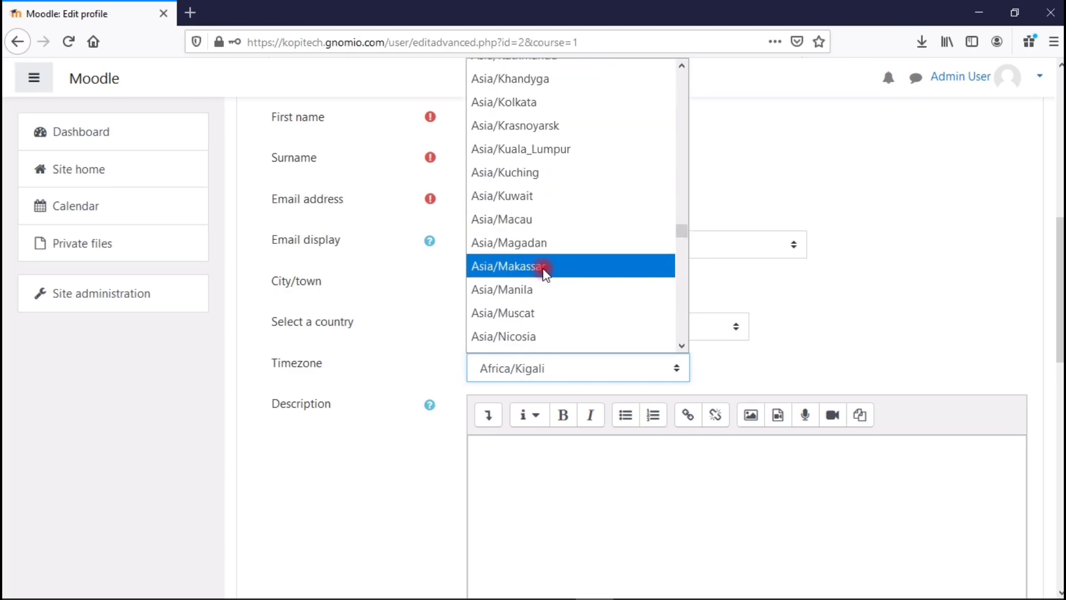
pyautogui.click(570, 269)
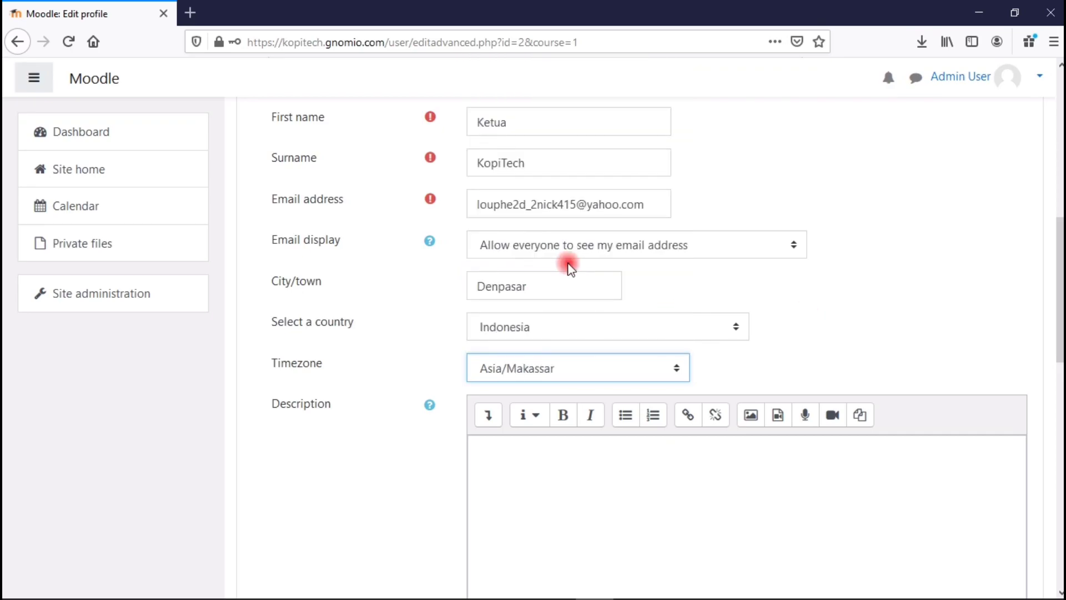
pyautogui.scroll(-3, 689, 289)
pyautogui.click(691, 287)
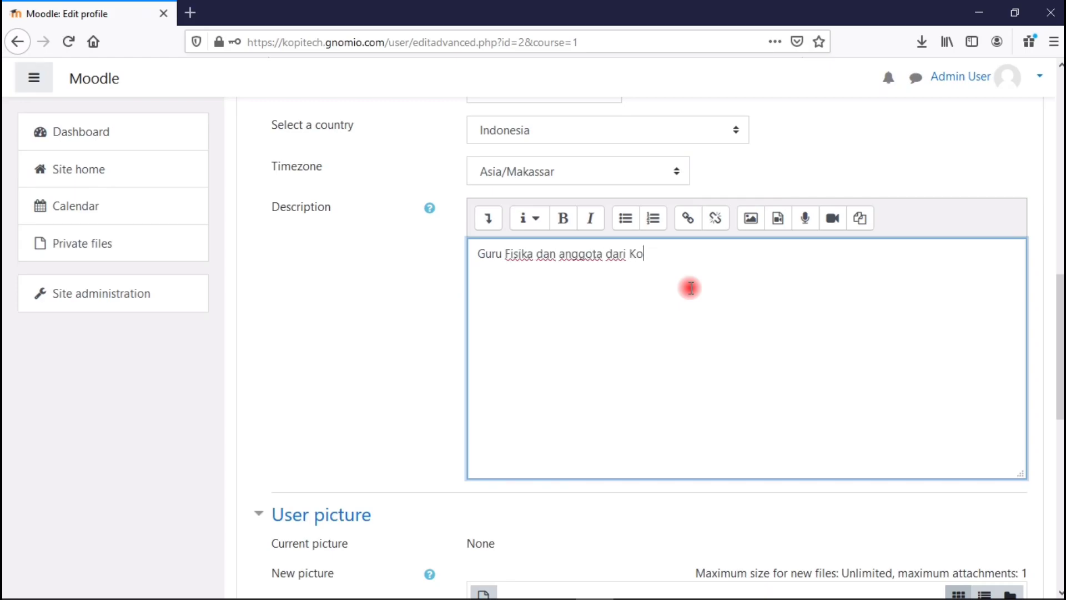
pyautogui.scroll(-7, 1039, 305)
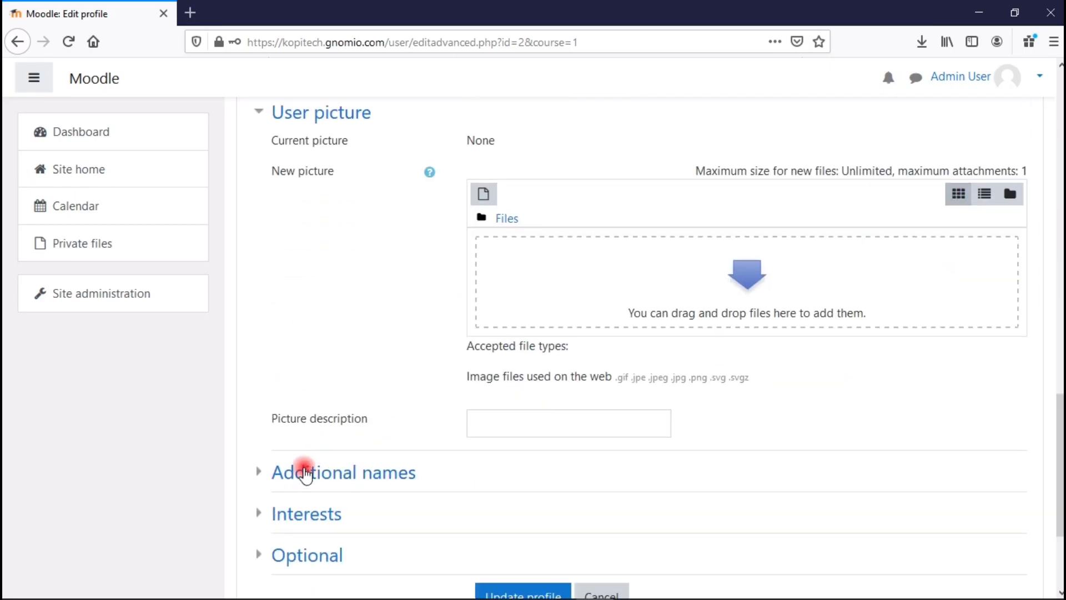
# Expand the Additional names, Interests and Optional sections.
pyautogui.click(276, 451)
pyautogui.click(262, 441)
pyautogui.scroll(-2, 261, 441)
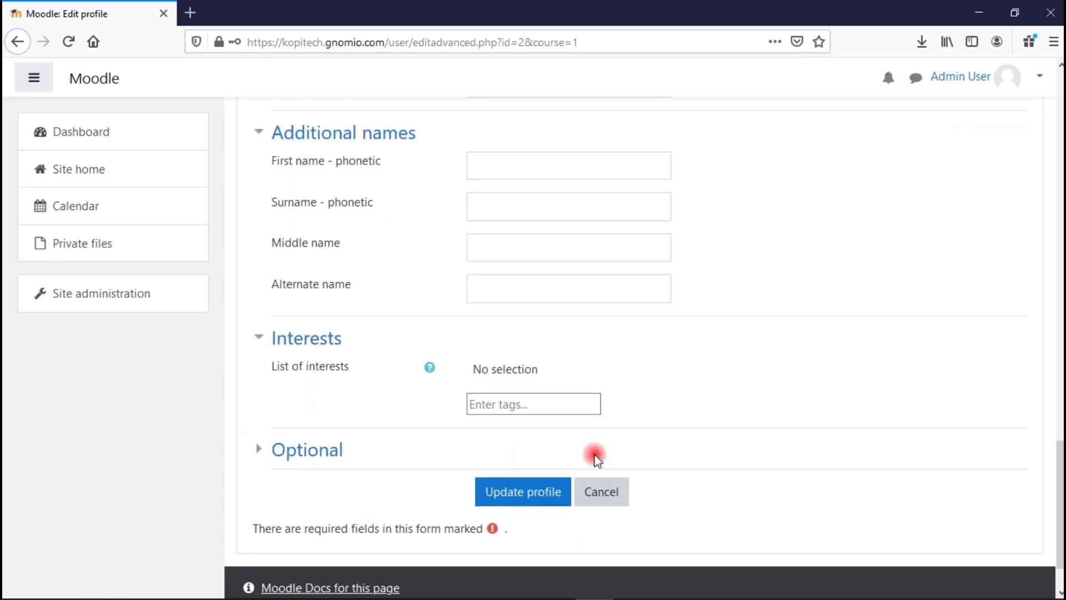
pyautogui.click(262, 455)
pyautogui.scroll(-6, 358, 388)
pyautogui.moveTo(1061, 519); pyautogui.dragTo(1061, 347)
# Upload logo.jpg from the computer via the File picker as the user picture.
pyautogui.click(485, 325)
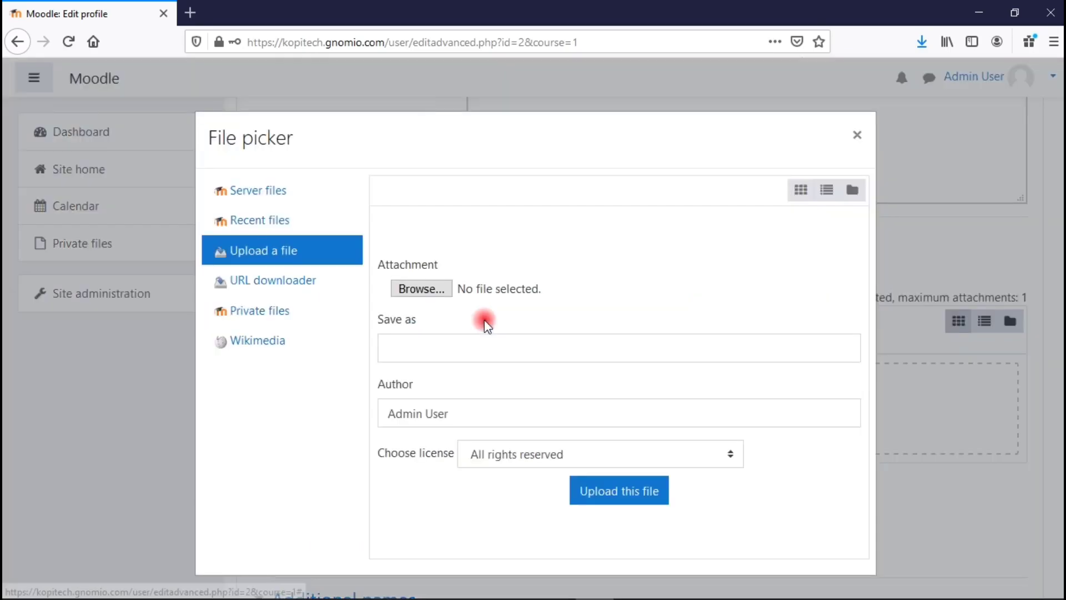
pyautogui.click(449, 289)
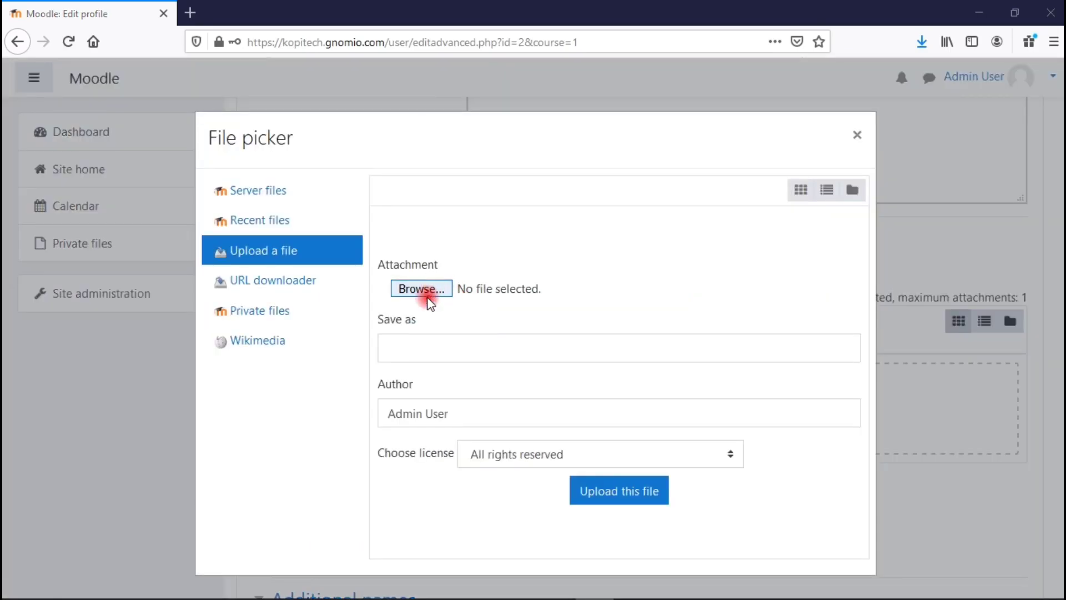
pyautogui.click(442, 215)
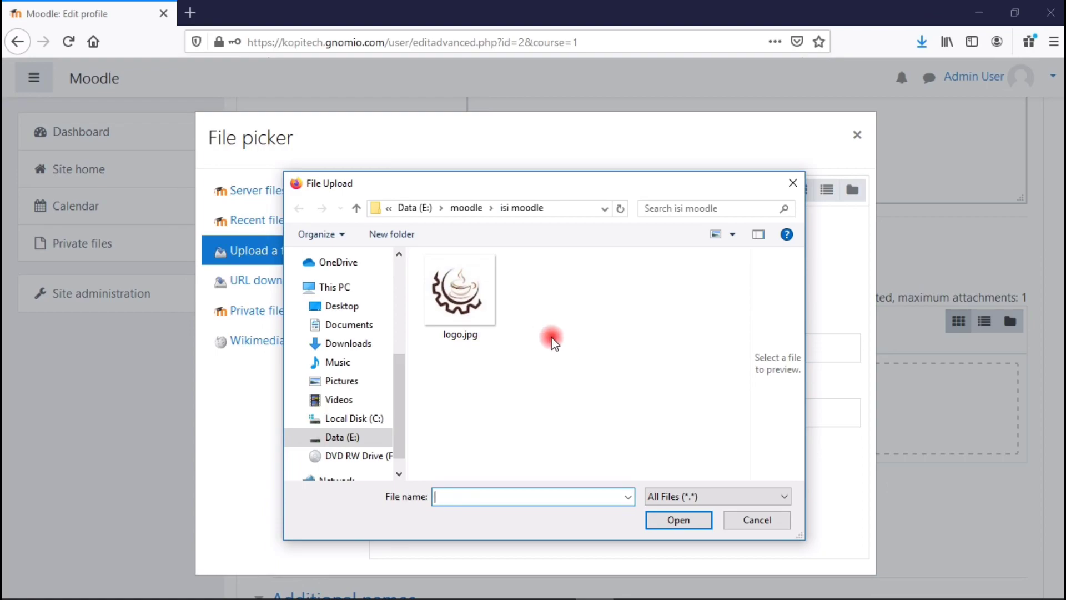
pyautogui.click(456, 291)
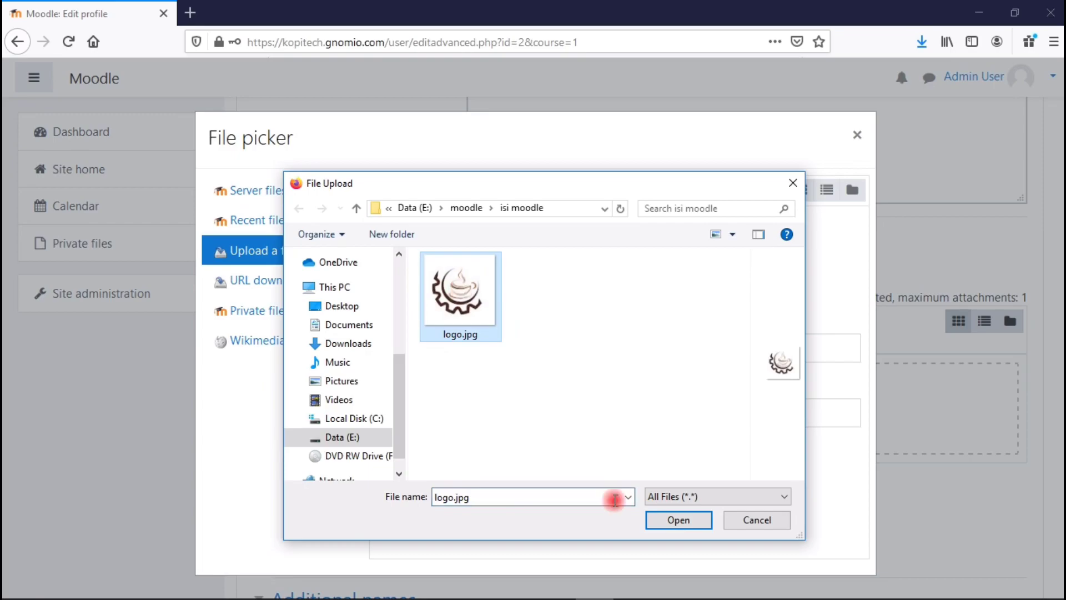
pyautogui.click(675, 521)
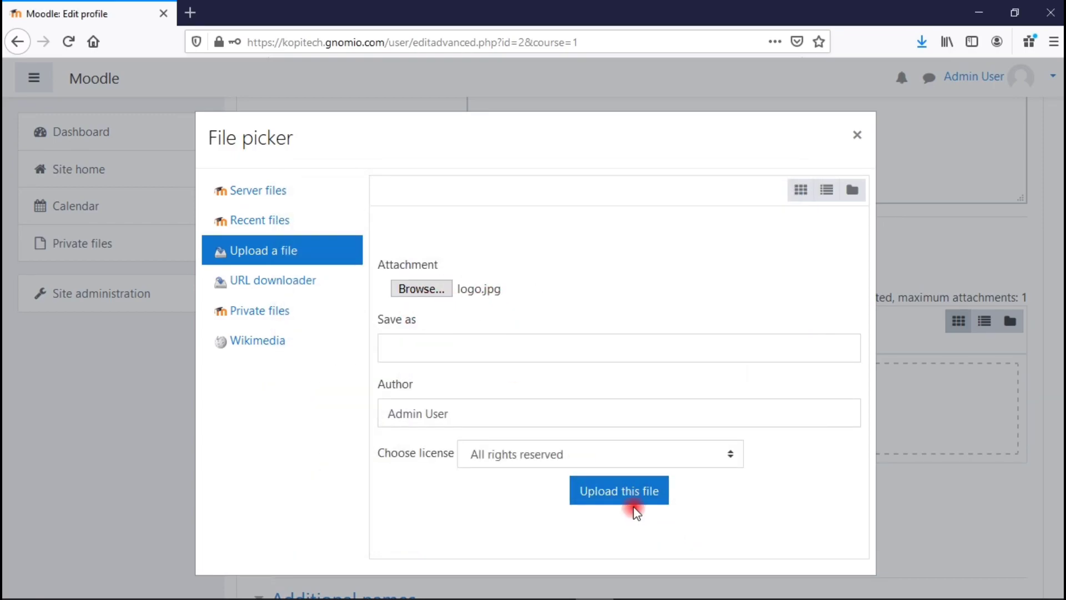
pyautogui.click(632, 502)
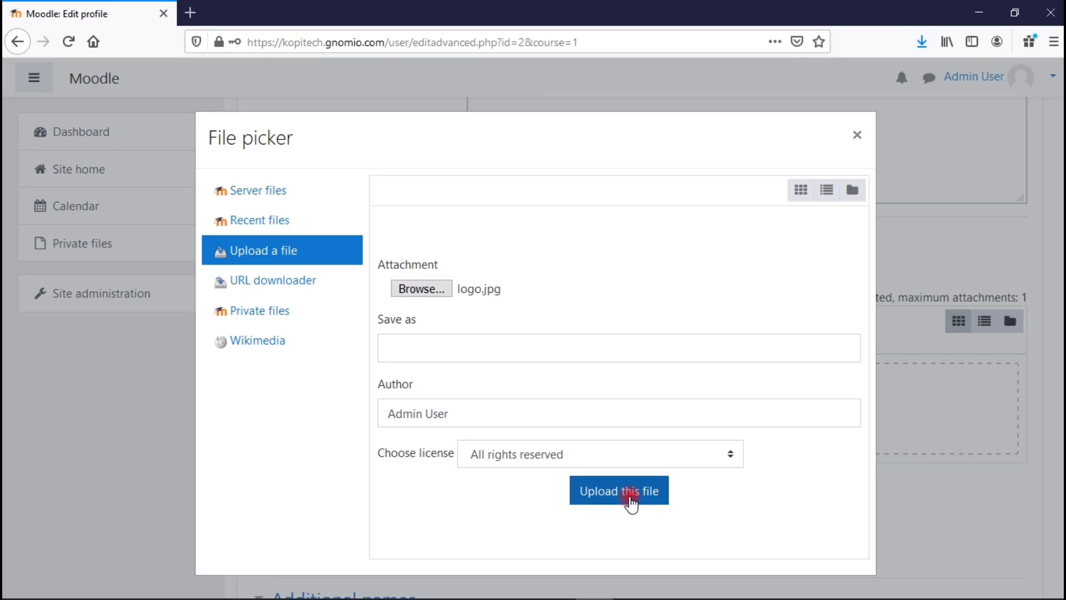
pyautogui.click(631, 502)
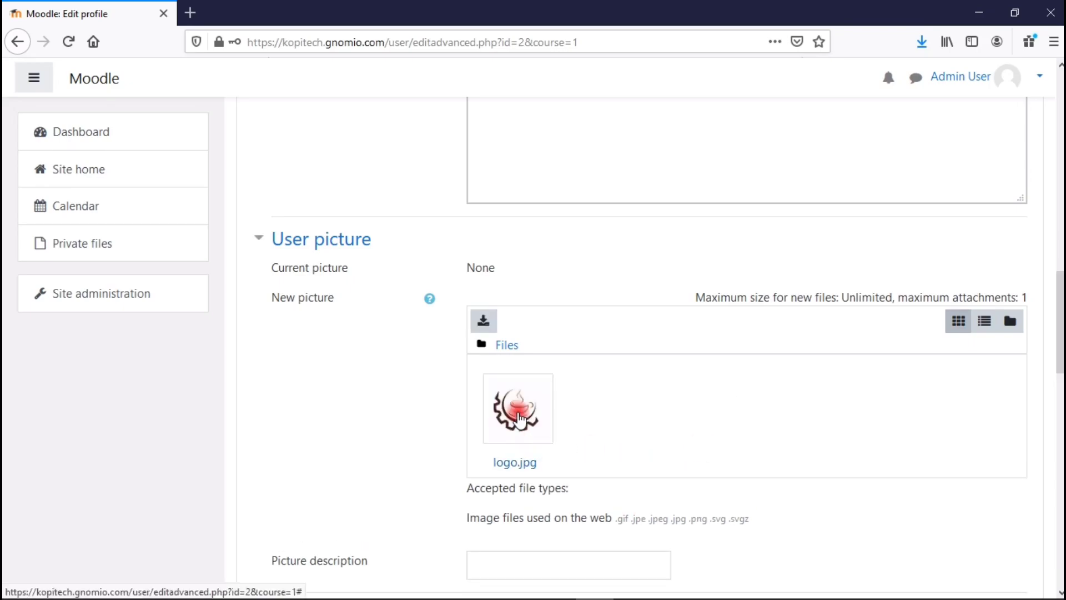
# Submit Update profile and decline Firefox's offer to save the login.
pyautogui.scroll(-15, 639, 345)
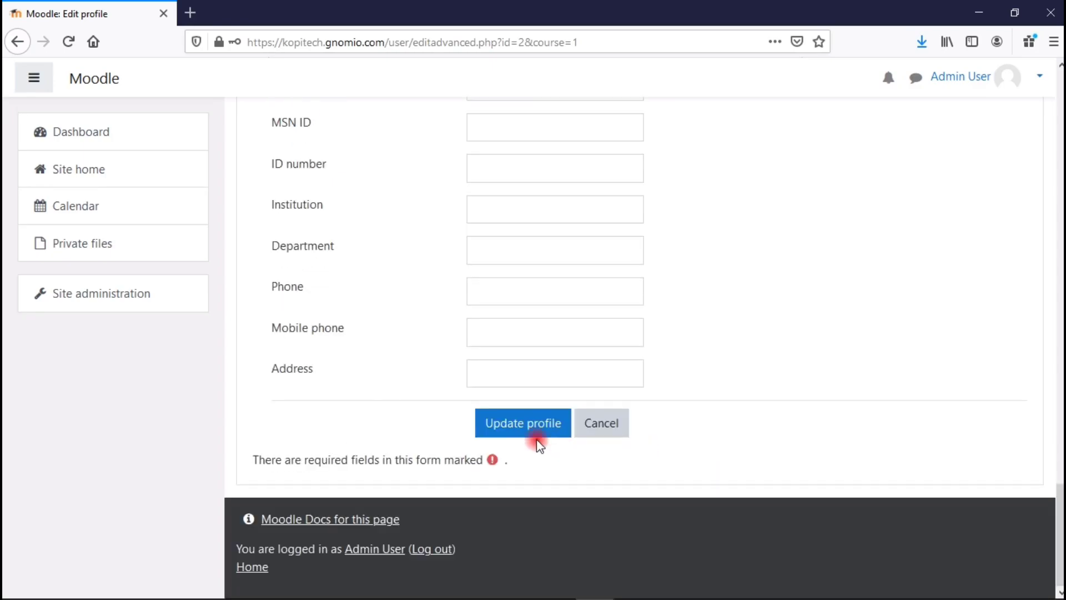
pyautogui.click(525, 426)
pyautogui.click(428, 180)
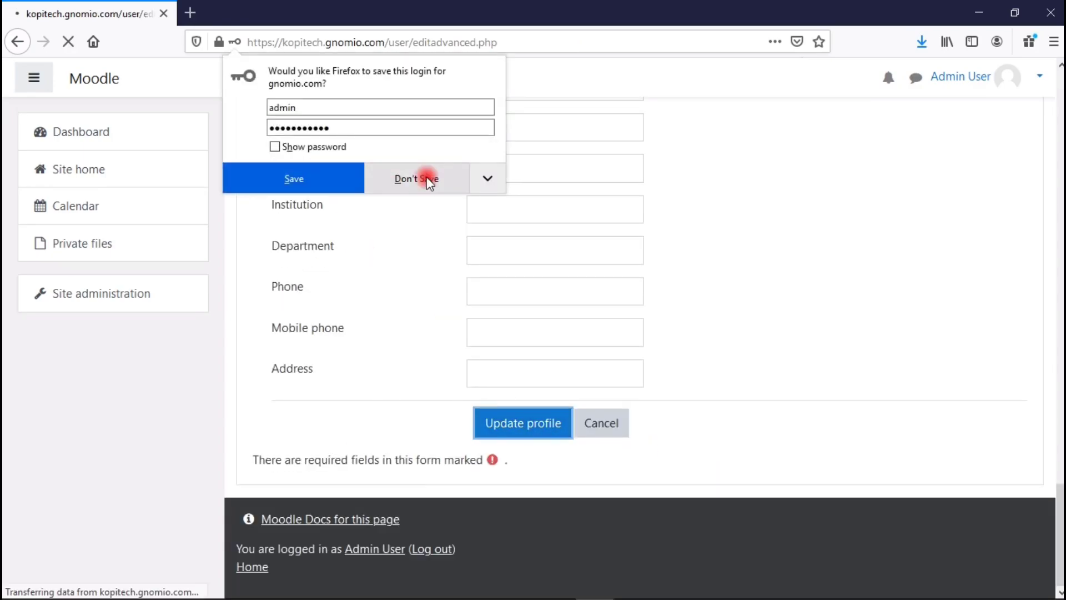
pyautogui.click(315, 180)
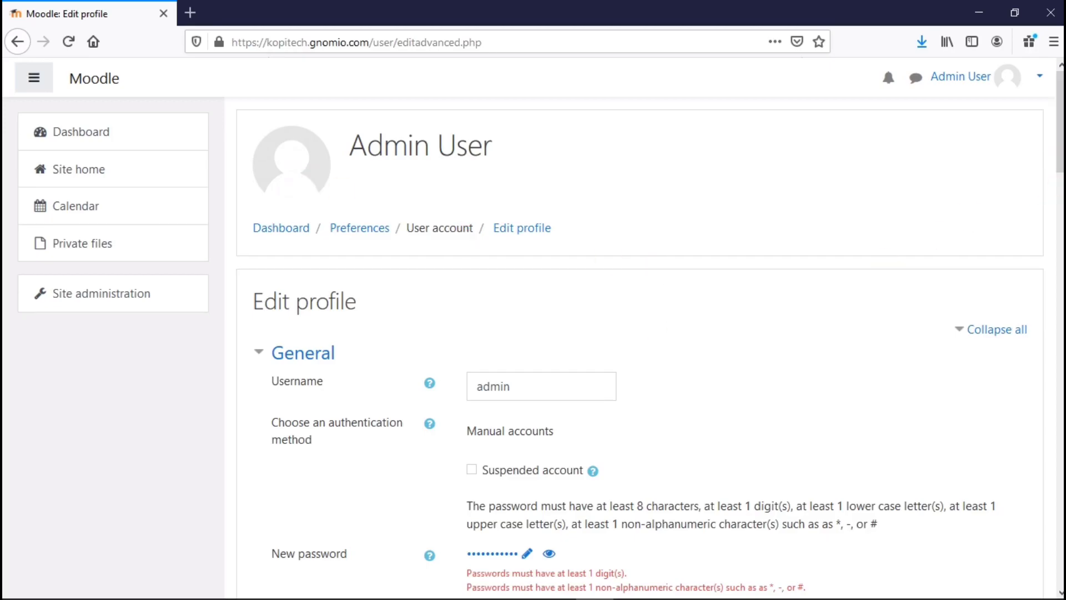
# Highlight the warning that the password needs at least 1 digit and 1 non-alphanumeric character.
pyautogui.scroll(-5, 1060, 122)
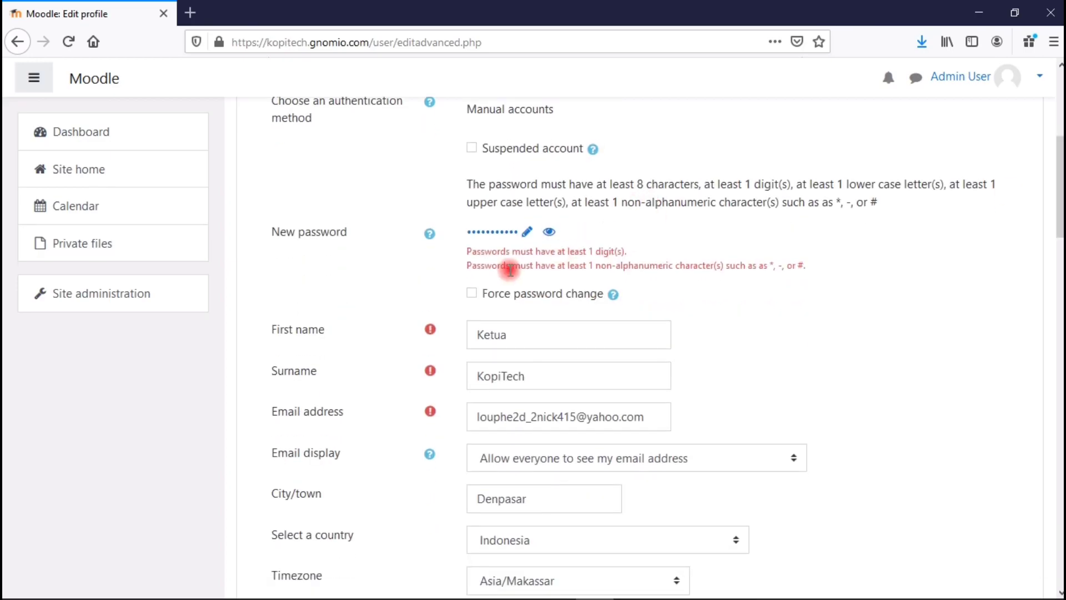
pyautogui.moveTo(505, 265); pyautogui.dragTo(584, 260)
pyautogui.click(609, 251)
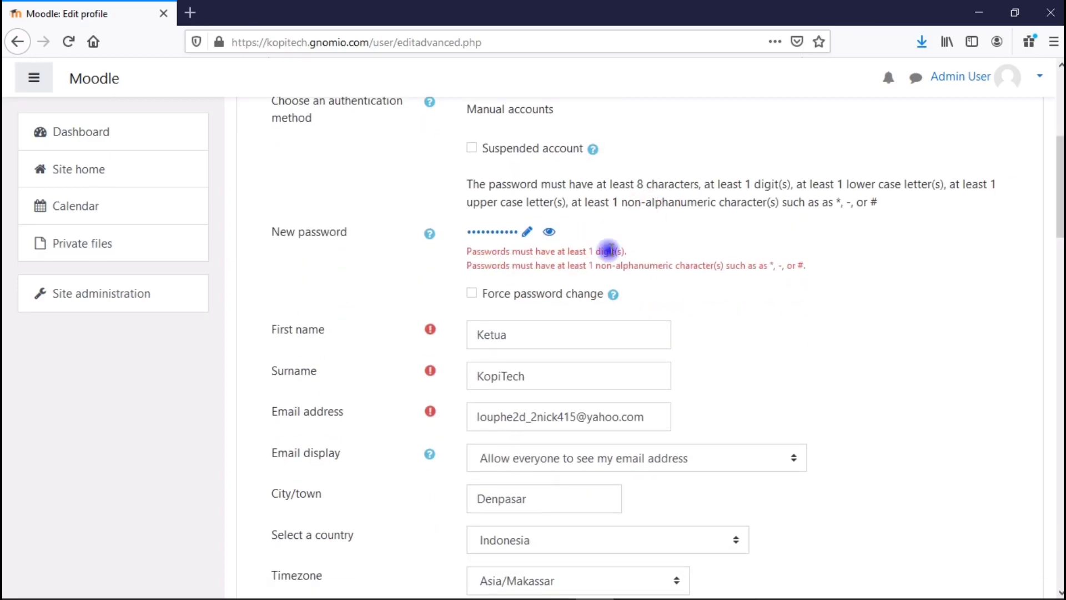
pyautogui.moveTo(560, 269); pyautogui.dragTo(603, 269)
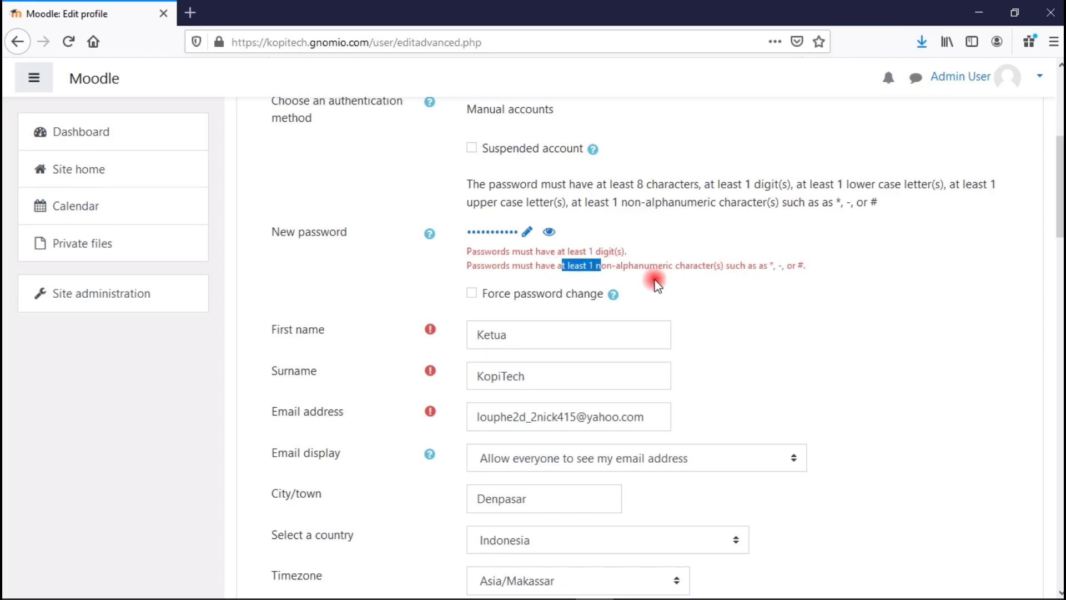
# Append a digit and a symbol to the new password and resubmit the profile.
pyautogui.click(673, 260)
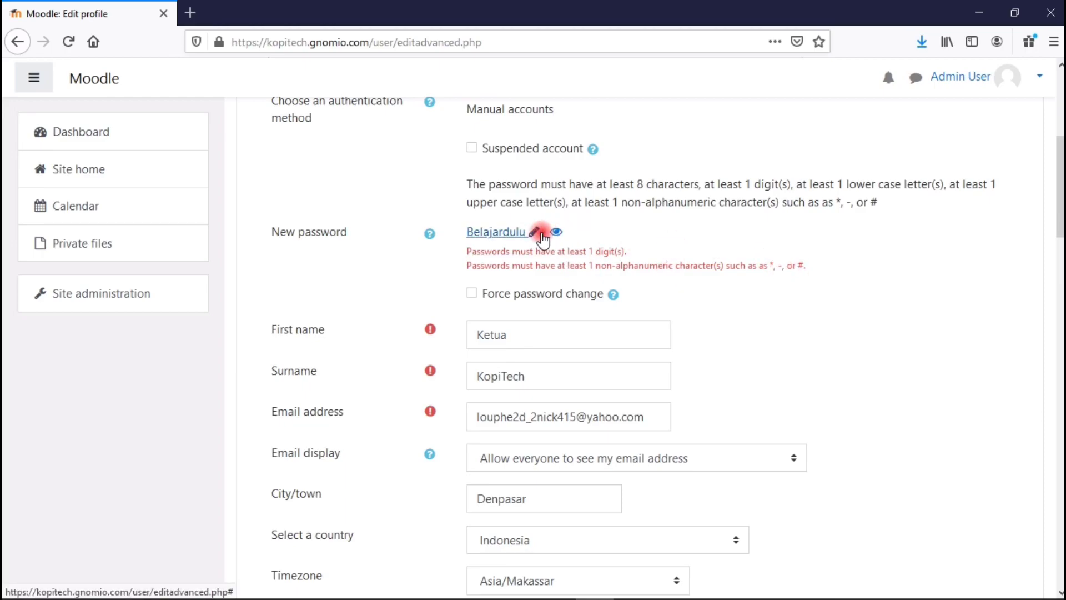
pyautogui.click(535, 233)
pyautogui.click(546, 233)
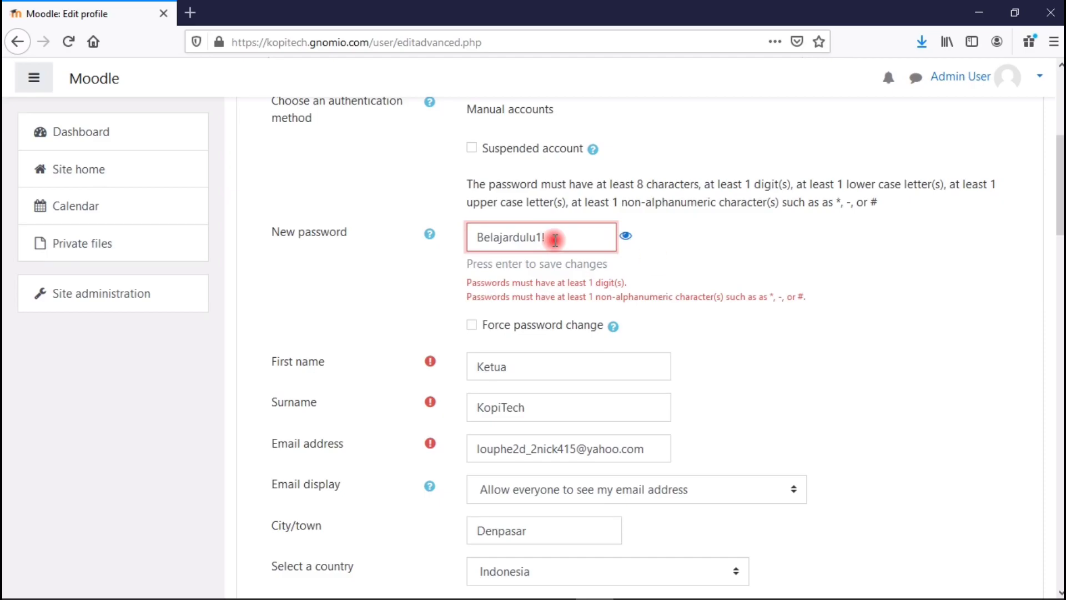
pyautogui.press('Return')
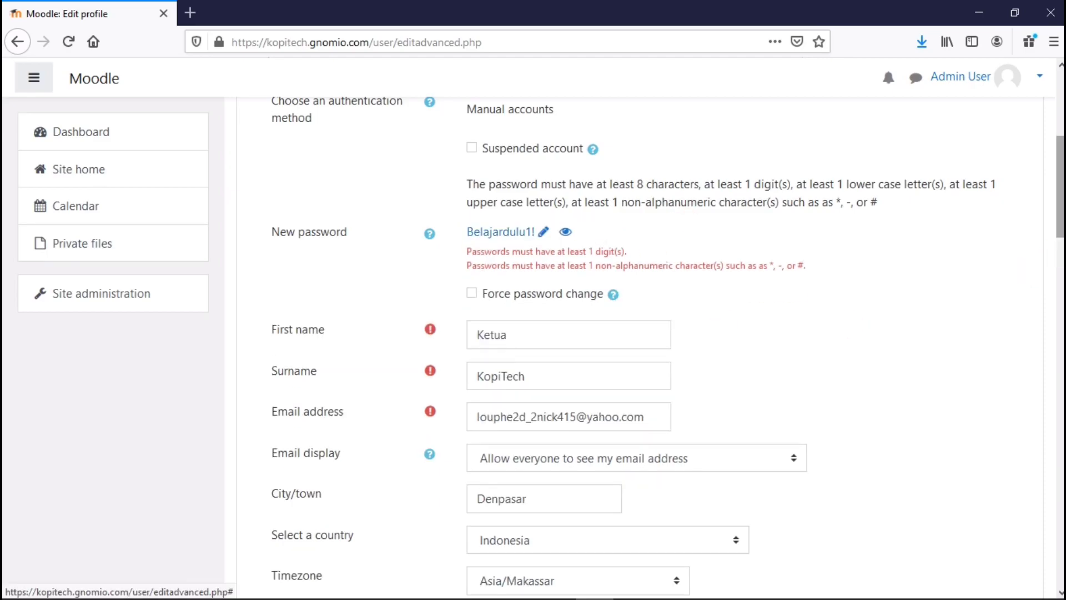
pyautogui.scroll(-15, 556, 278)
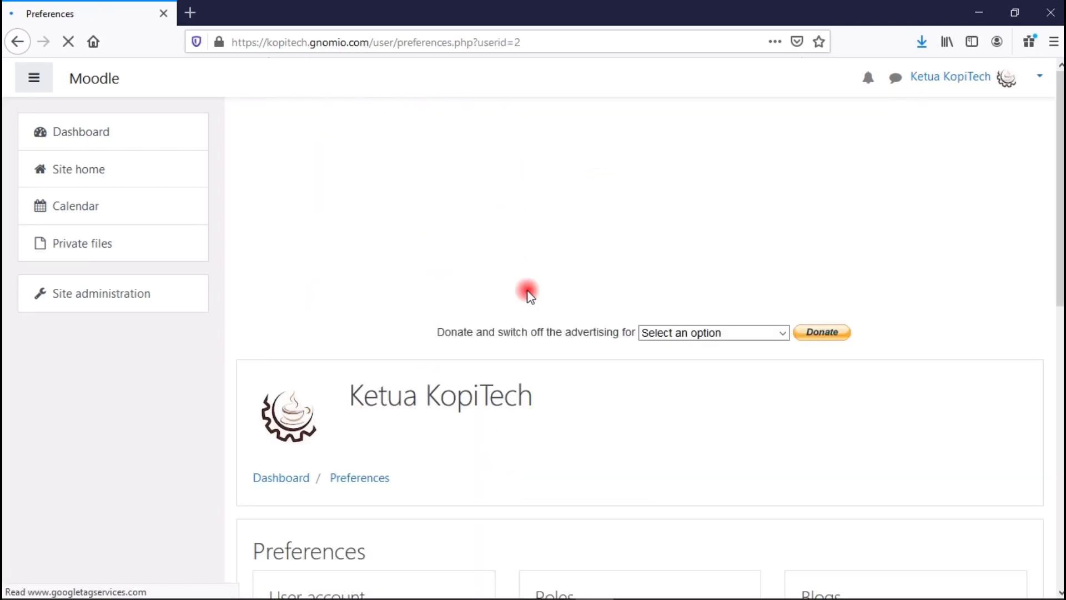
# Save the profile with its logo picture and view the Grades overview, which lists no enrolled or taught courses.
pyautogui.scroll(-3, 478, 213)
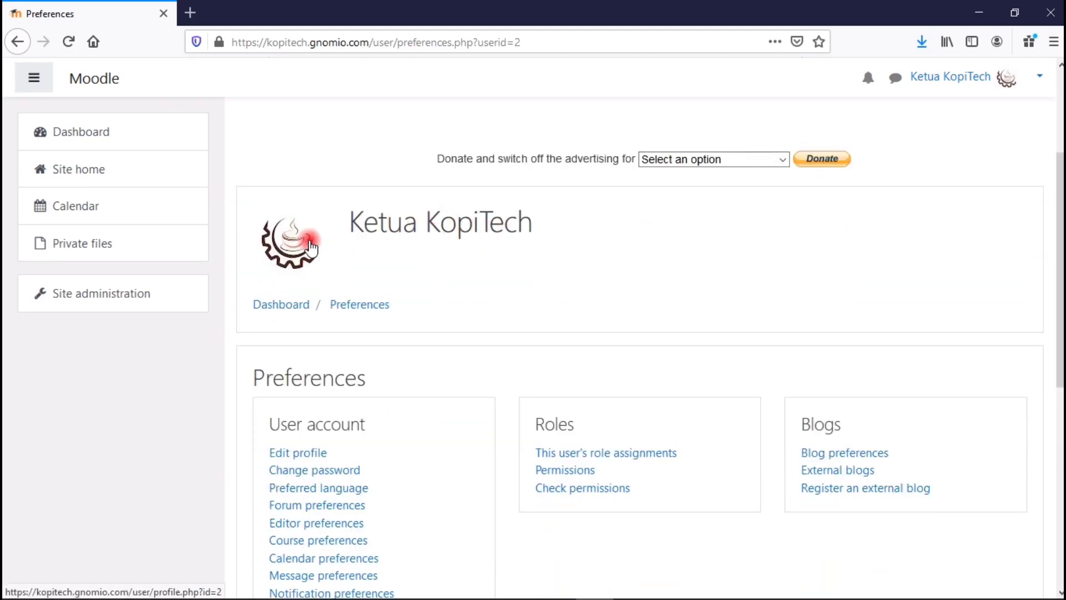
pyautogui.moveTo(1060, 189); pyautogui.dragTo(1061, 102)
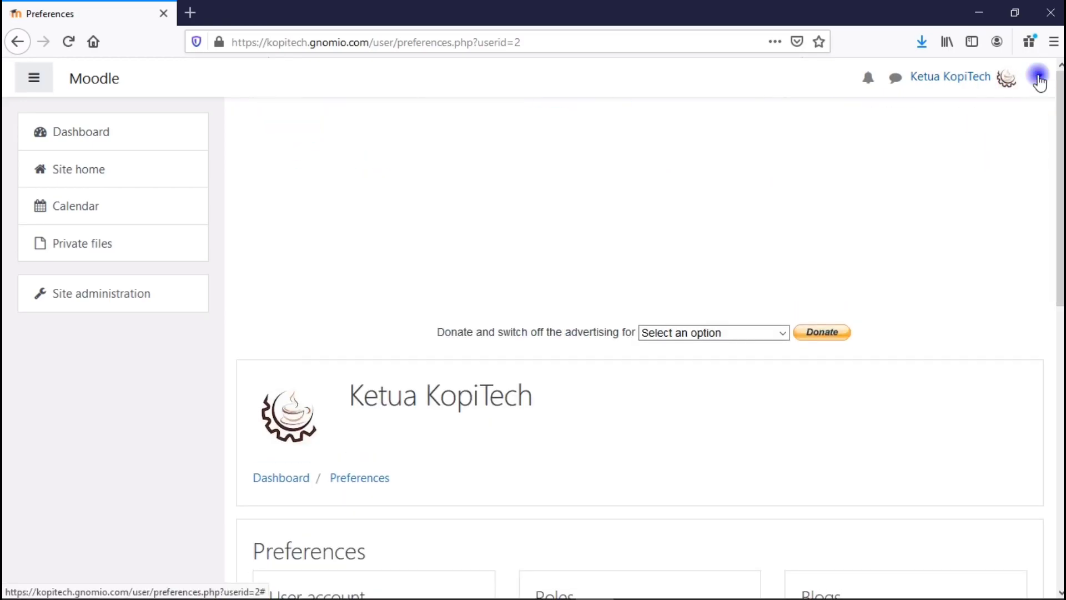
pyautogui.click(1038, 80)
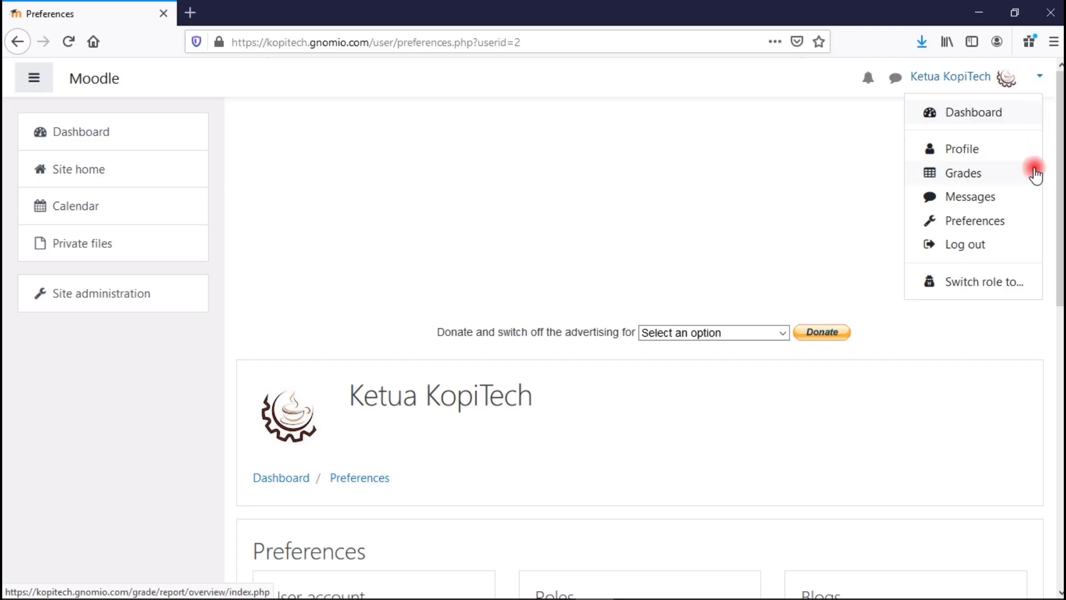
pyautogui.click(970, 177)
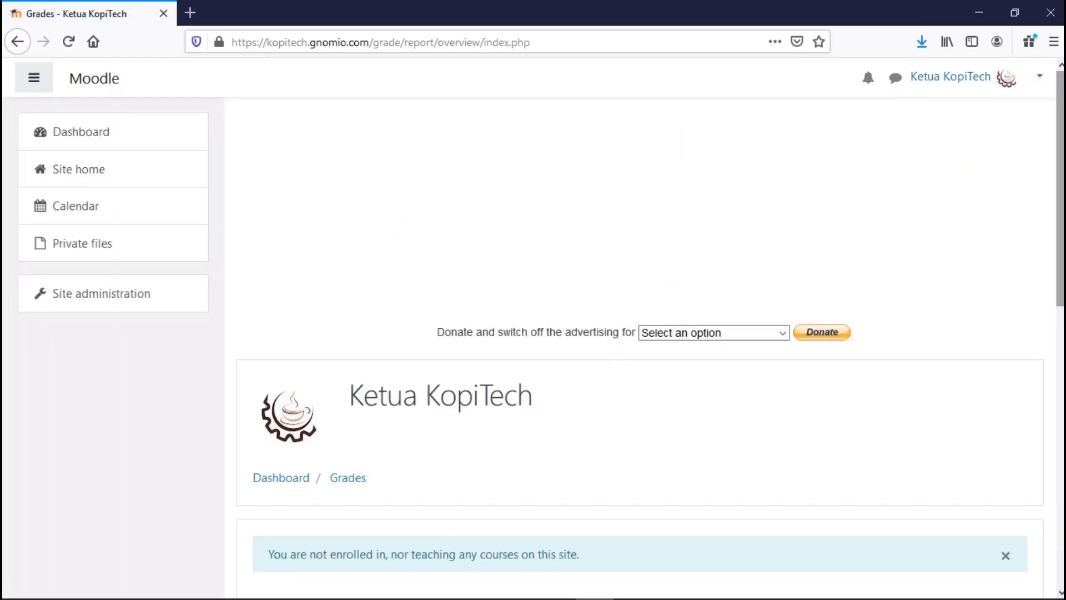
pyautogui.scroll(-3, 670, 272)
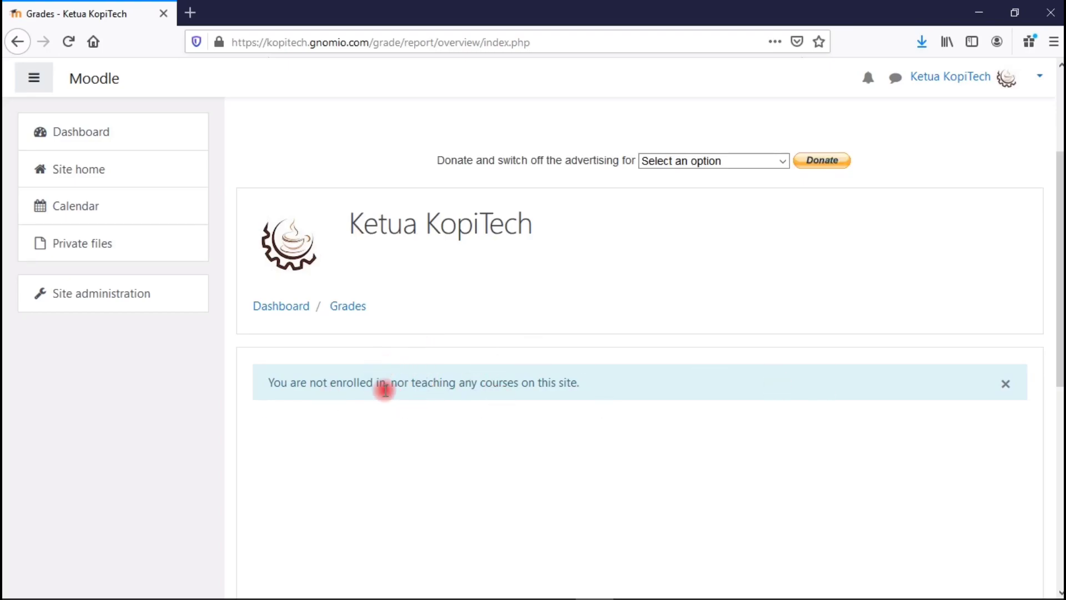
pyautogui.moveTo(1057, 317); pyautogui.dragTo(1057, 162)
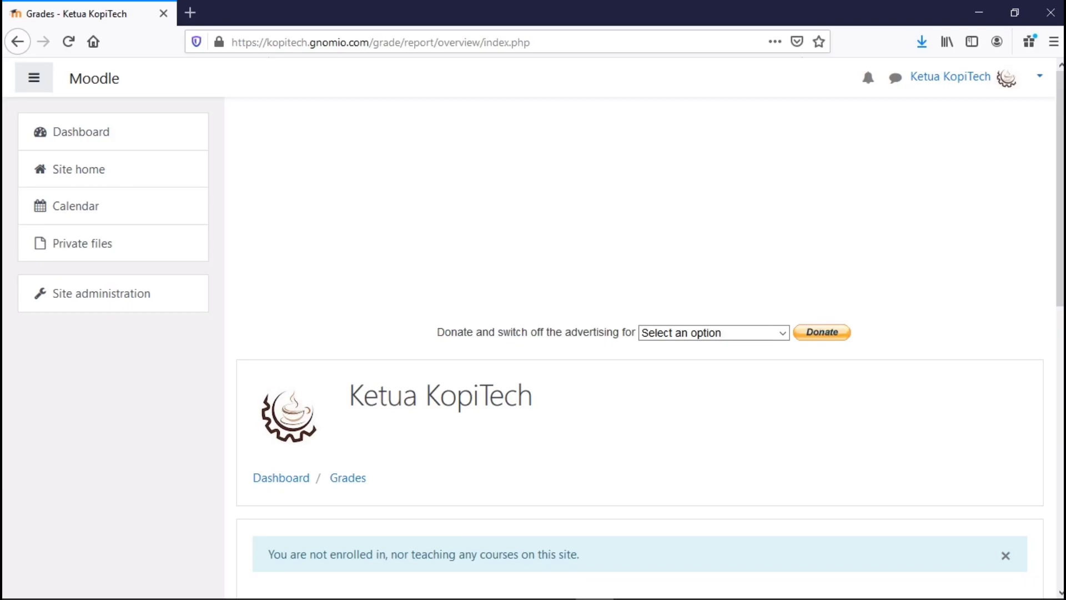
pyautogui.click(1039, 78)
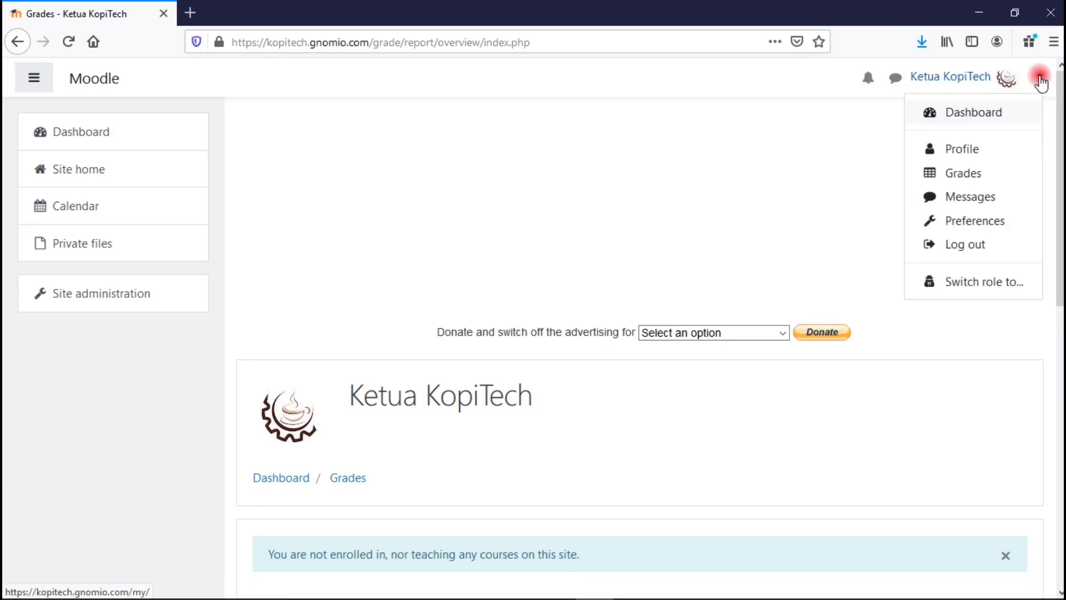
# Visit the Messages page, then browse the Preferences page's user account, roles and blogs options.
pyautogui.click(989, 208)
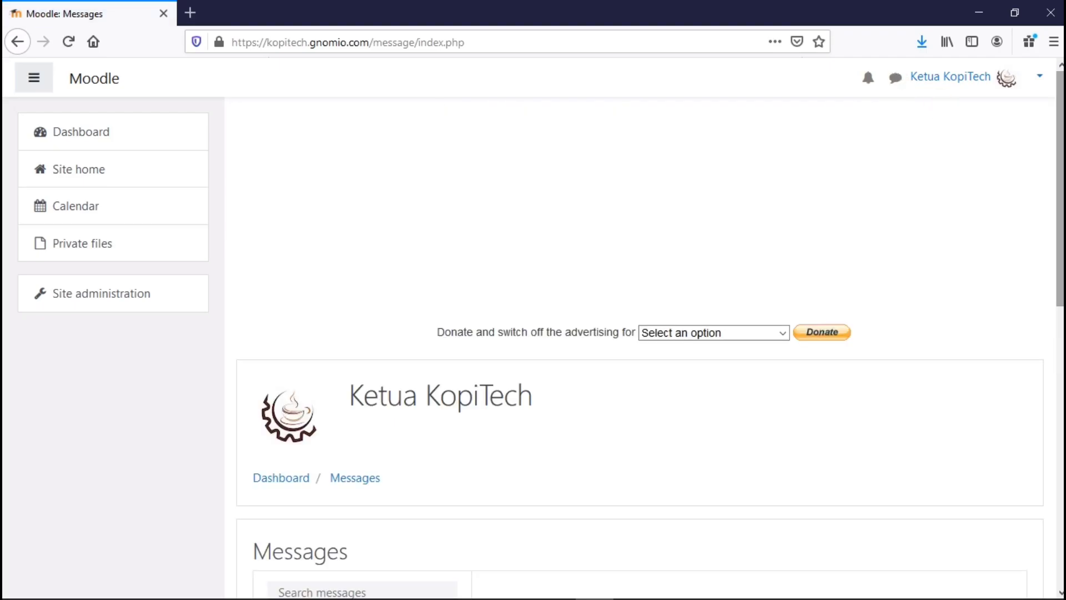
pyautogui.click(1038, 80)
pyautogui.click(968, 222)
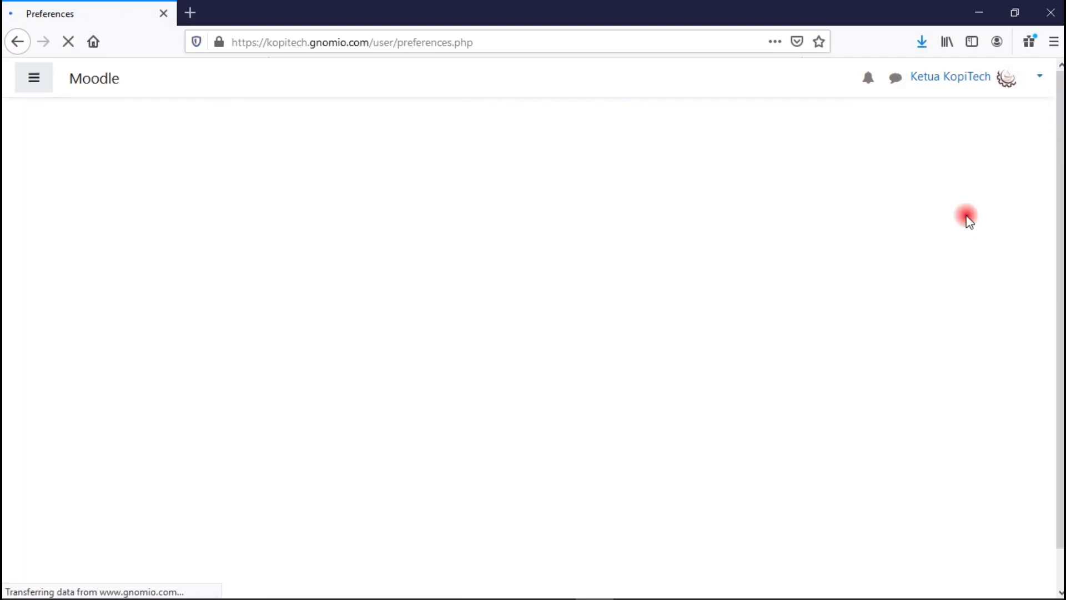
pyautogui.moveTo(1057, 185); pyautogui.dragTo(1057, 238)
pyautogui.scroll(-2, 639, 356)
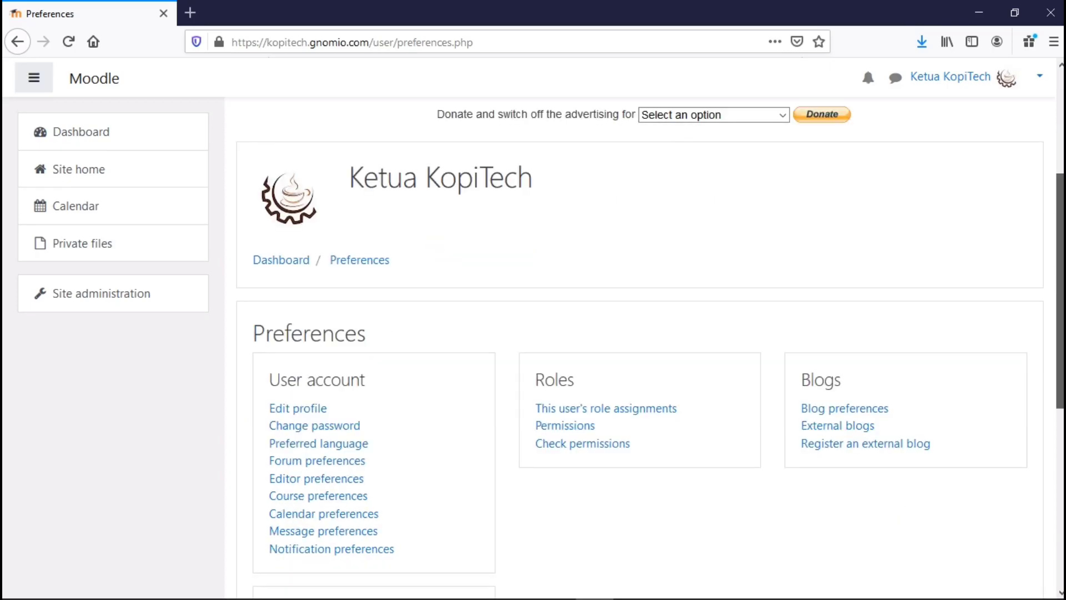
pyautogui.scroll(-1, 274, 348)
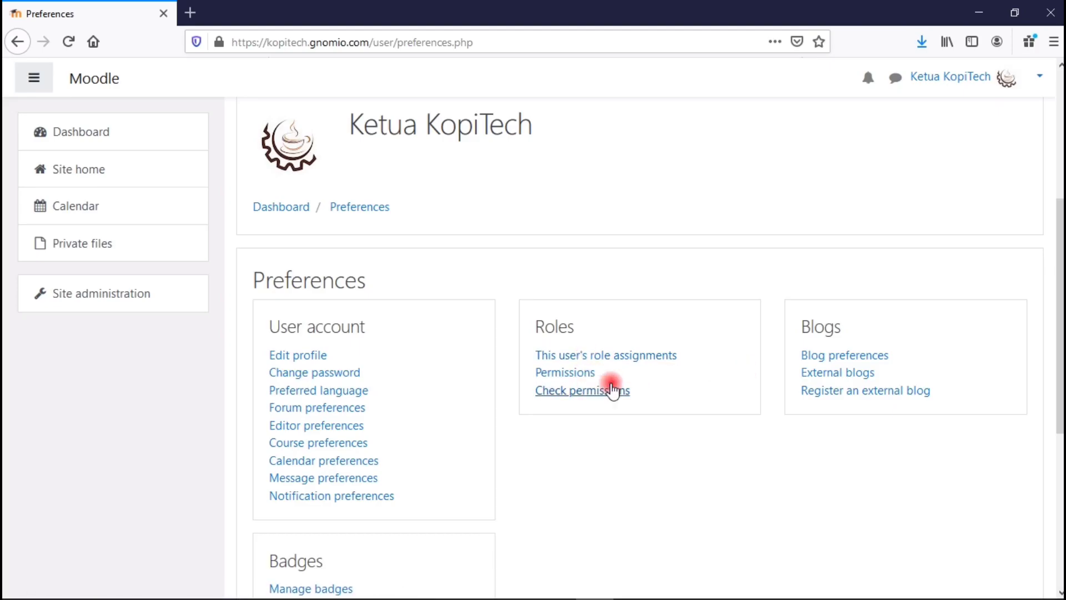
pyautogui.moveTo(1061, 305); pyautogui.dragTo(1060, 179)
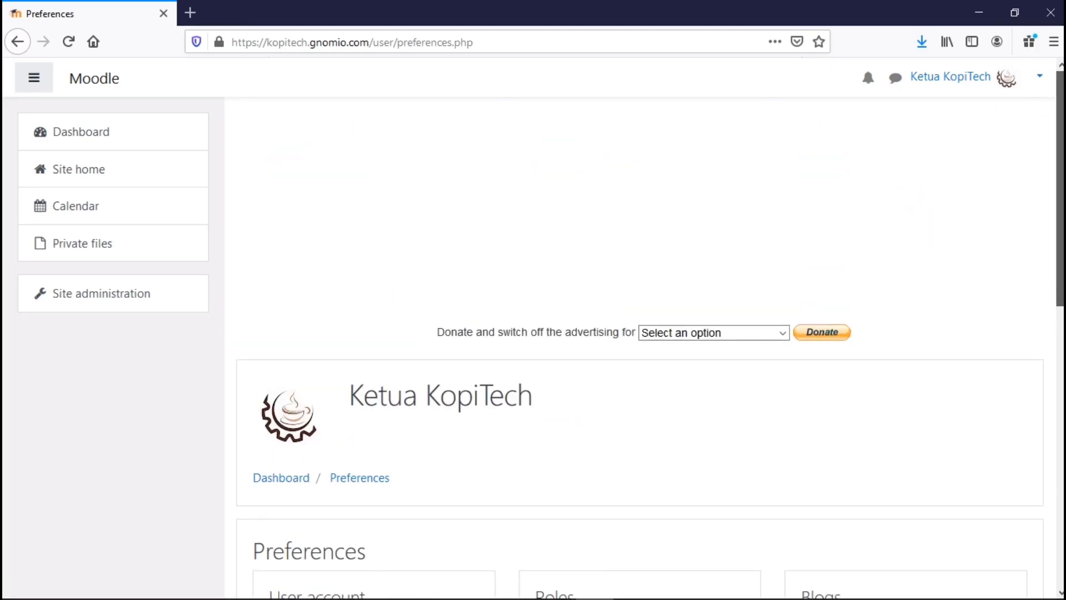
pyautogui.click(1036, 77)
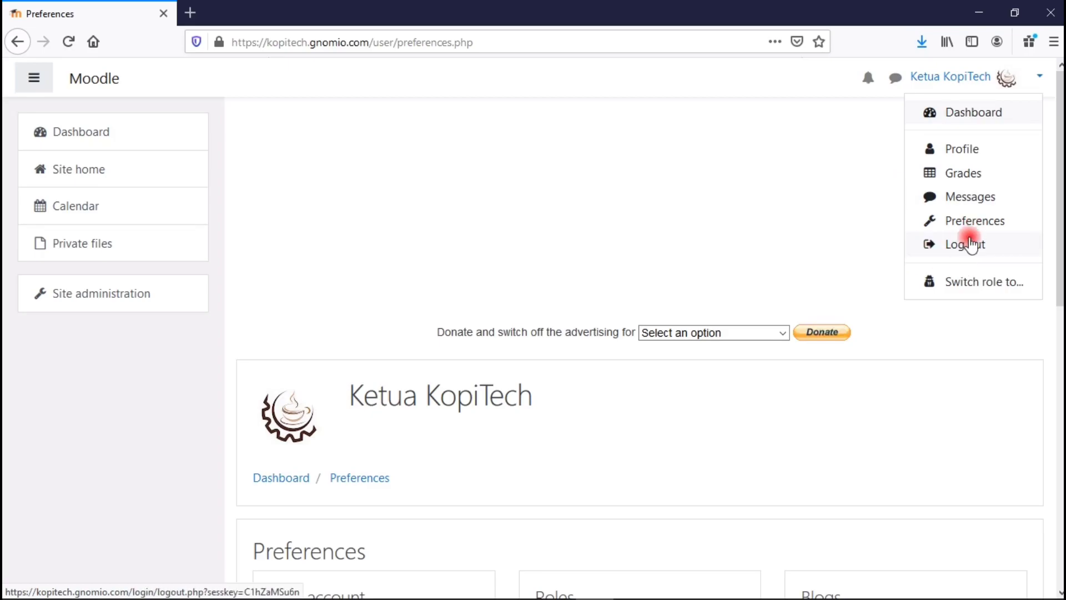
# Bring up the Switch role page from the user menu.
pyautogui.click(887, 127)
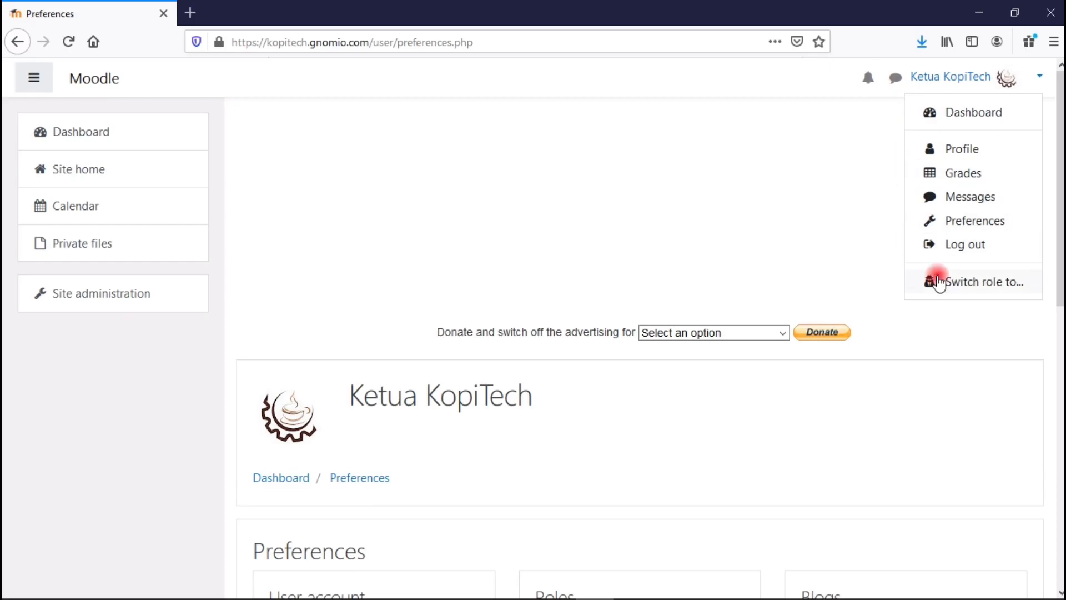
pyautogui.click(938, 282)
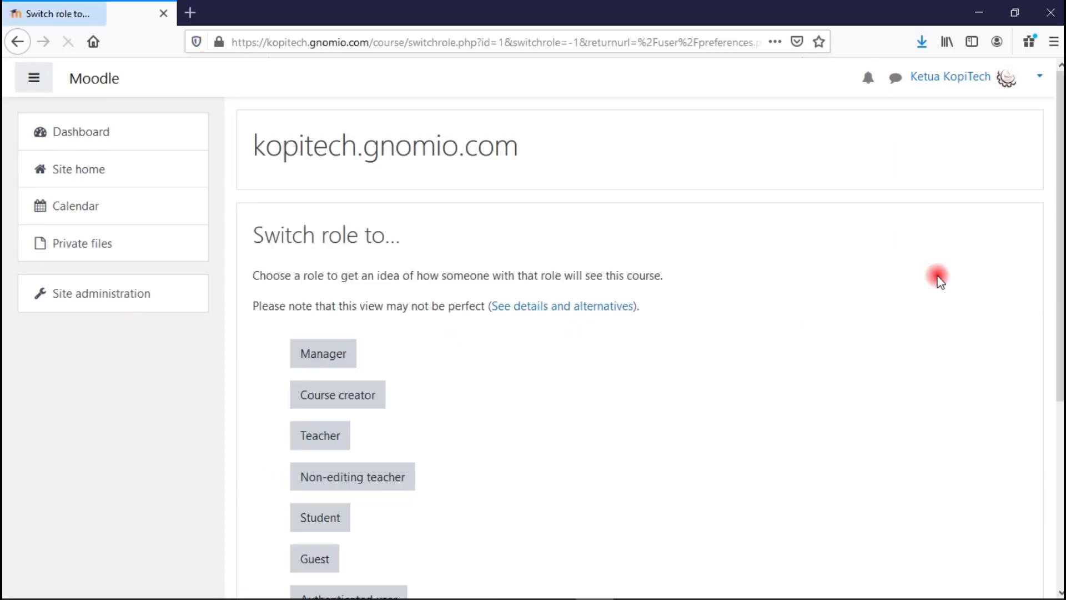
pyautogui.scroll(-2, 645, 333)
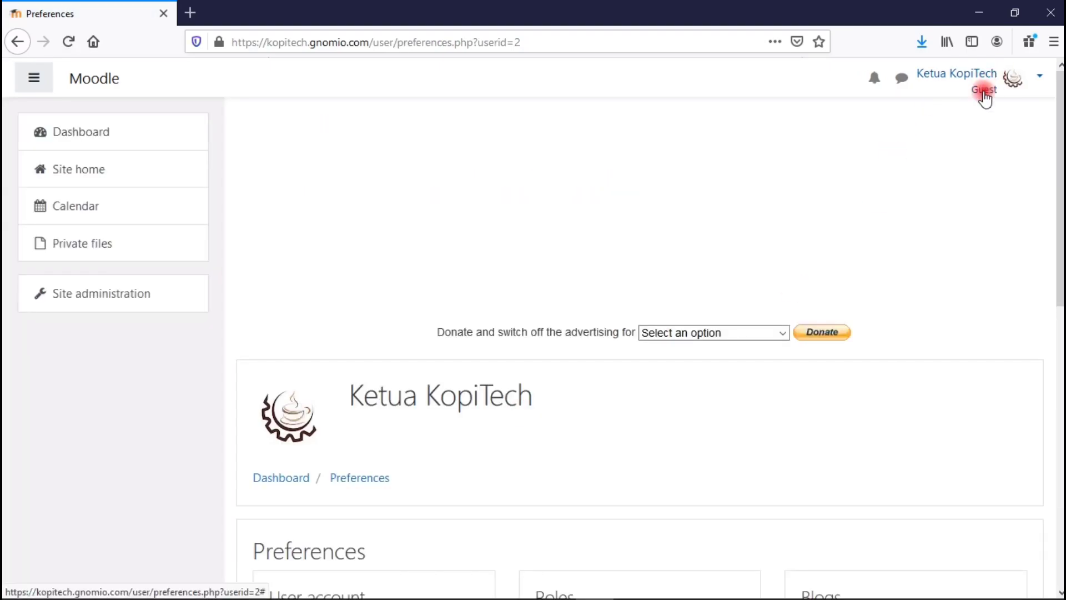
# Go to the site home via the Dashboard and return to the normal administrator role.
pyautogui.click(107, 143)
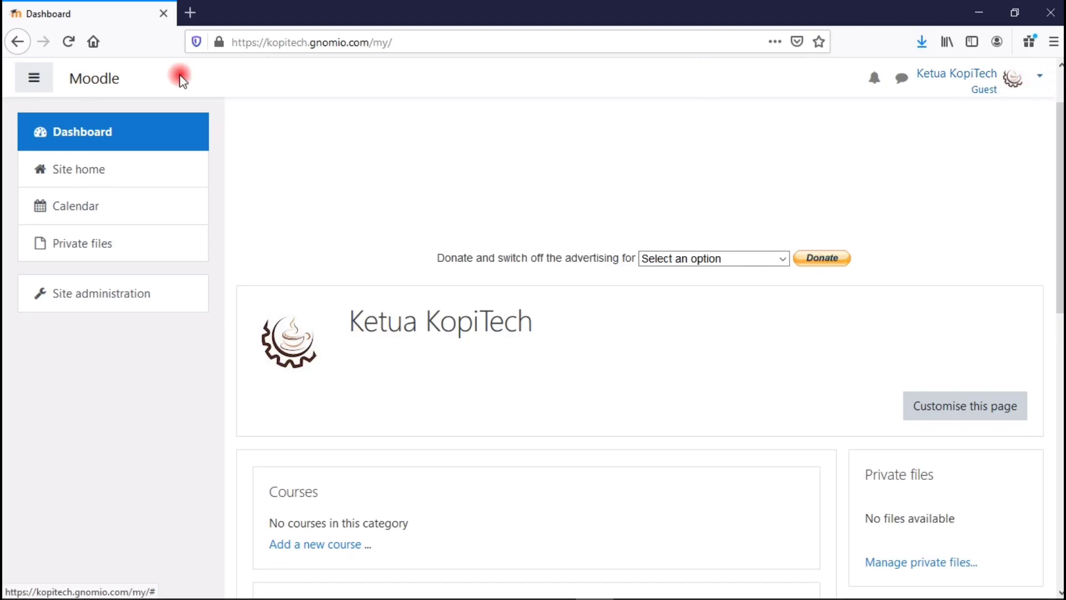
pyautogui.click(91, 172)
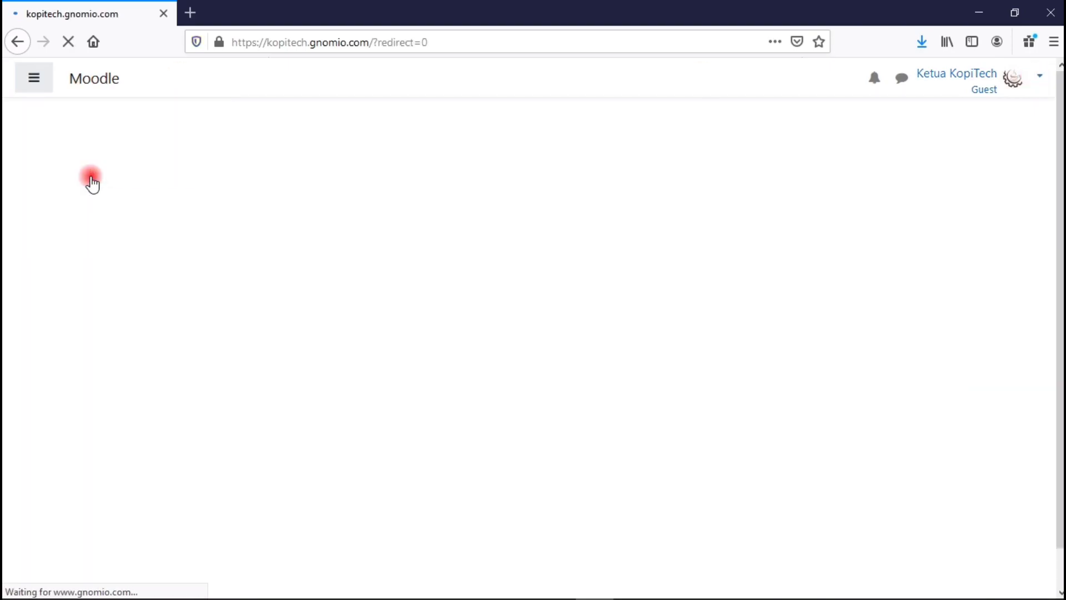
pyautogui.moveTo(1061, 145); pyautogui.dragTo(1060, 326)
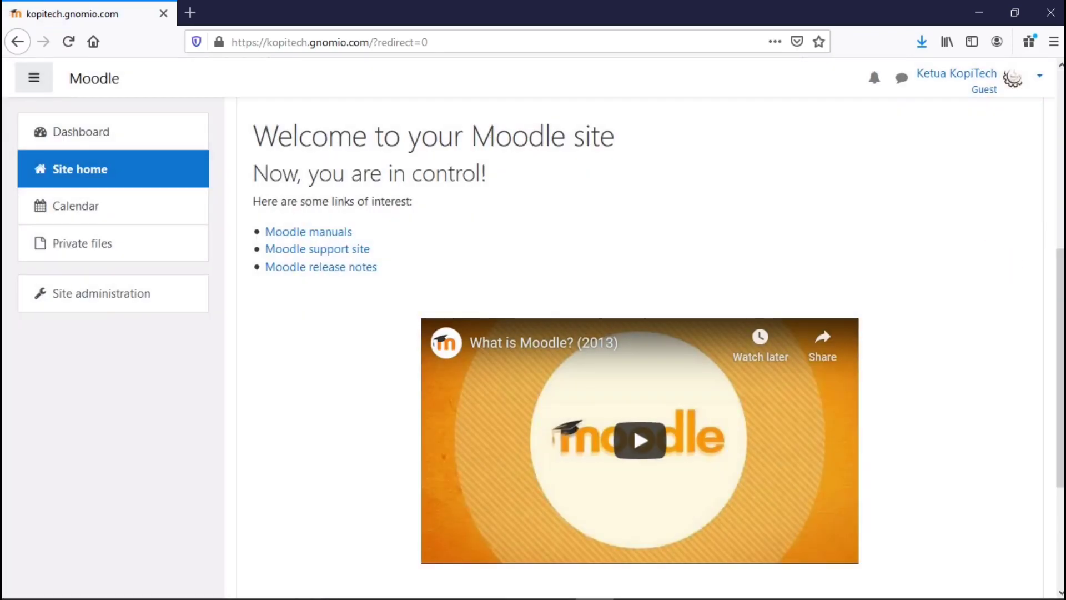
pyautogui.click(1037, 77)
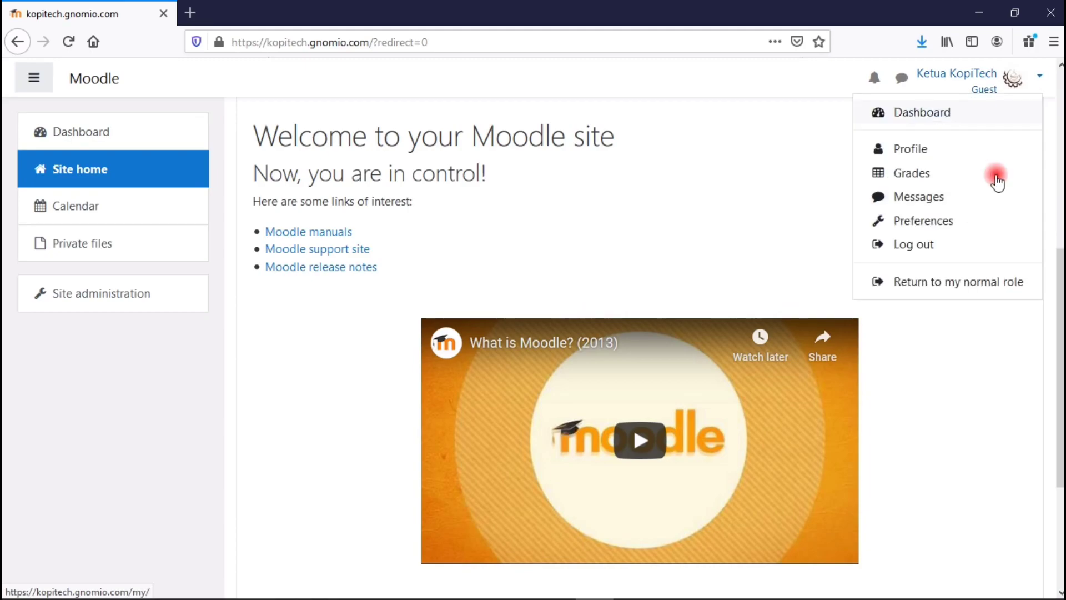
pyautogui.click(982, 284)
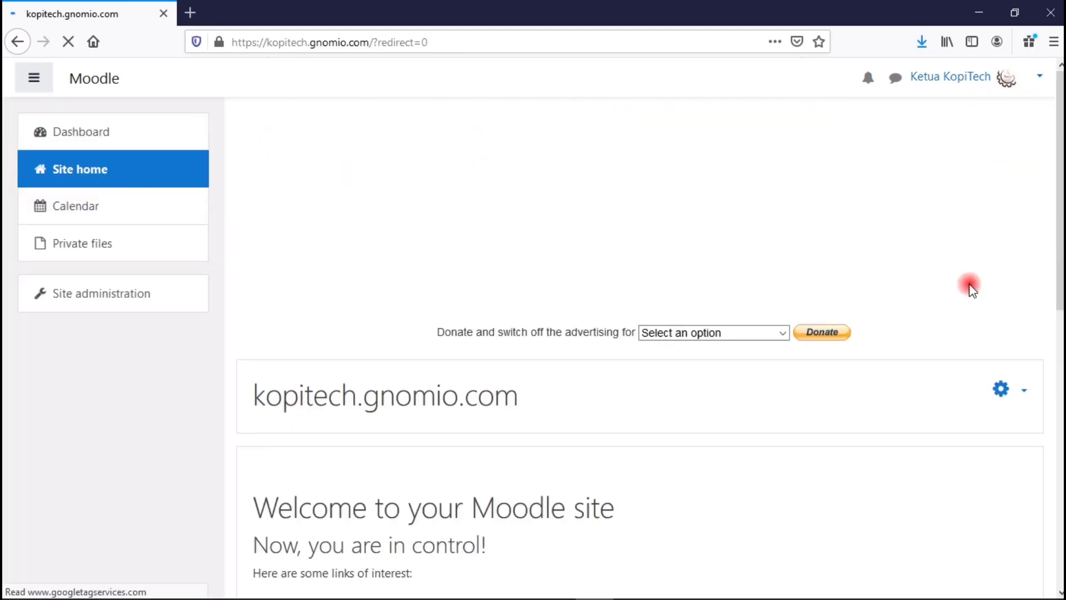
pyautogui.scroll(-3, 639, 339)
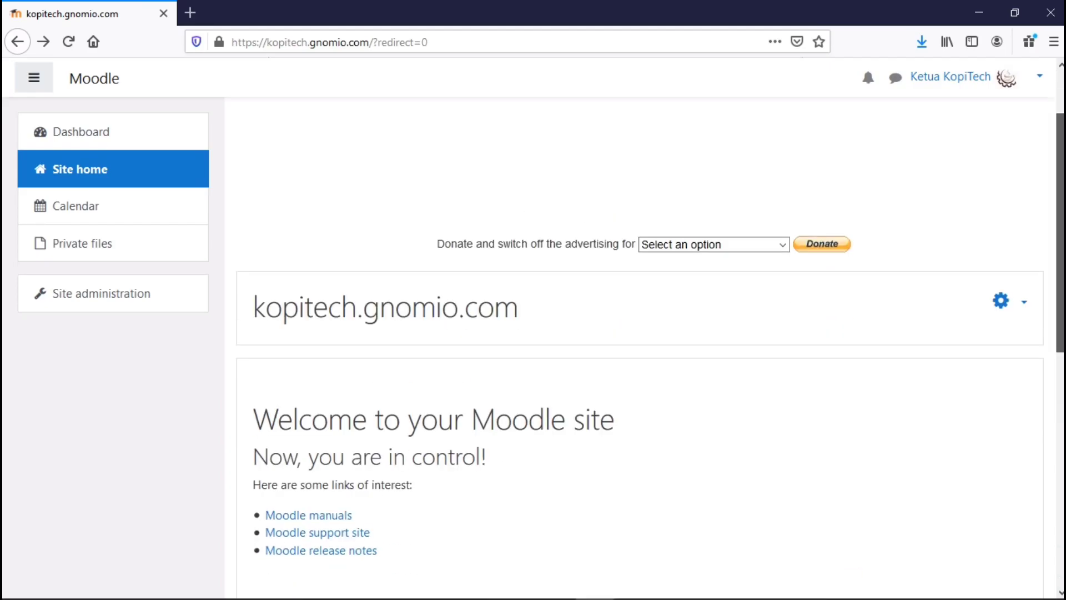
pyautogui.moveTo(1061, 312); pyautogui.dragTo(1062, 501)
pyautogui.moveTo(1047, 351); pyautogui.dragTo(1055, 255)
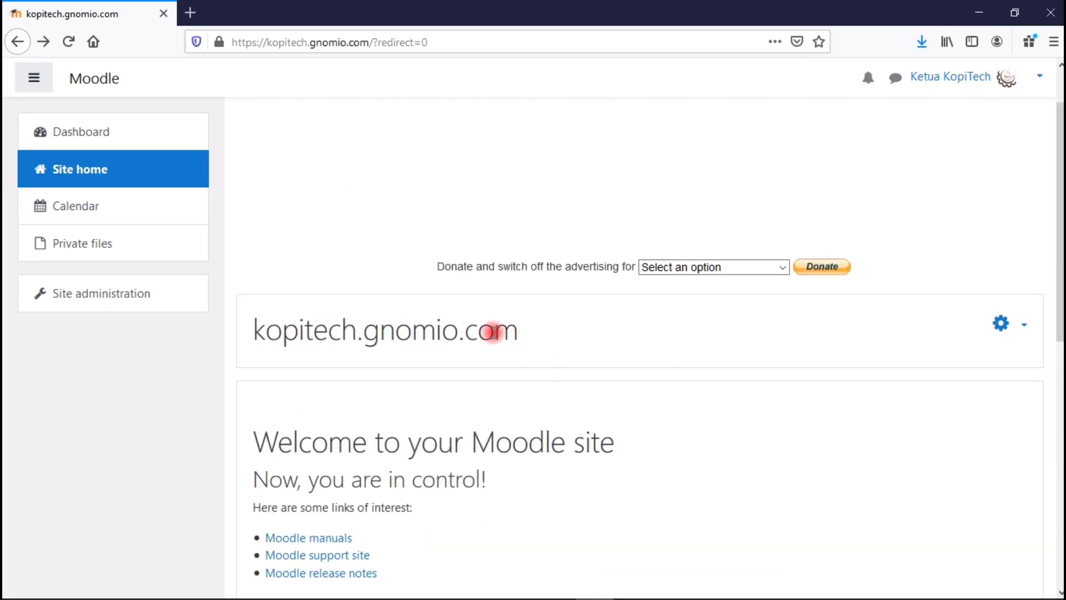
# Open the front page settings and start replacing the full site name.
pyautogui.click(1025, 328)
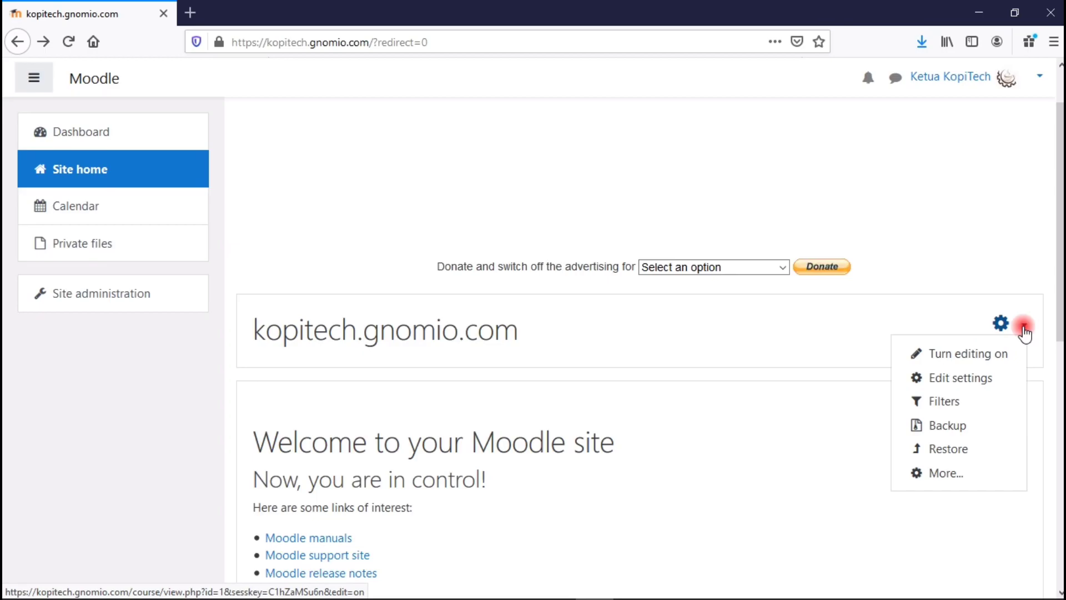
pyautogui.click(987, 380)
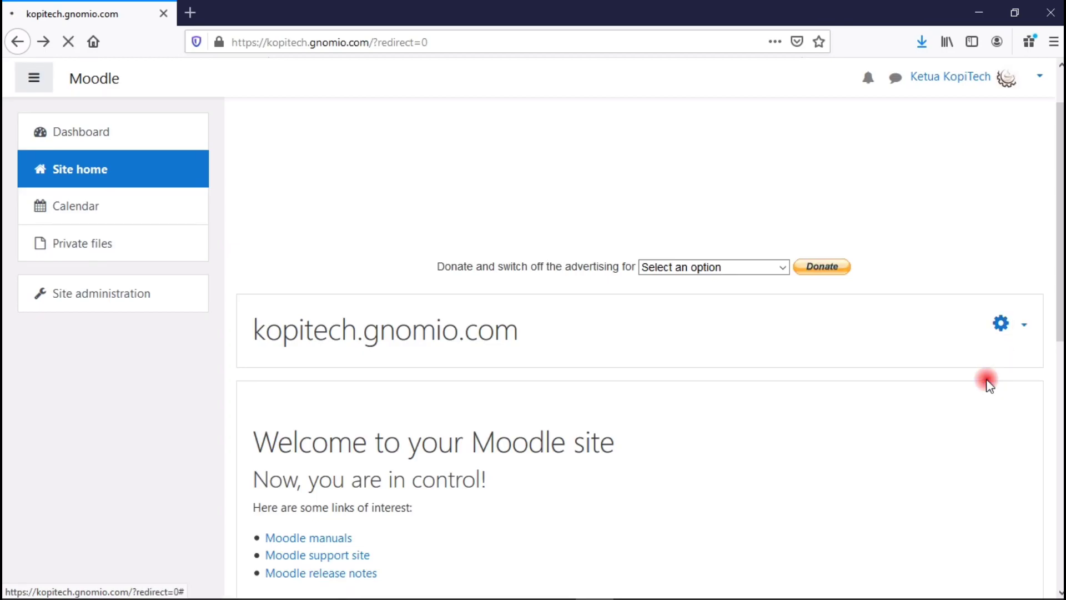
pyautogui.moveTo(1060, 139); pyautogui.dragTo(1061, 205)
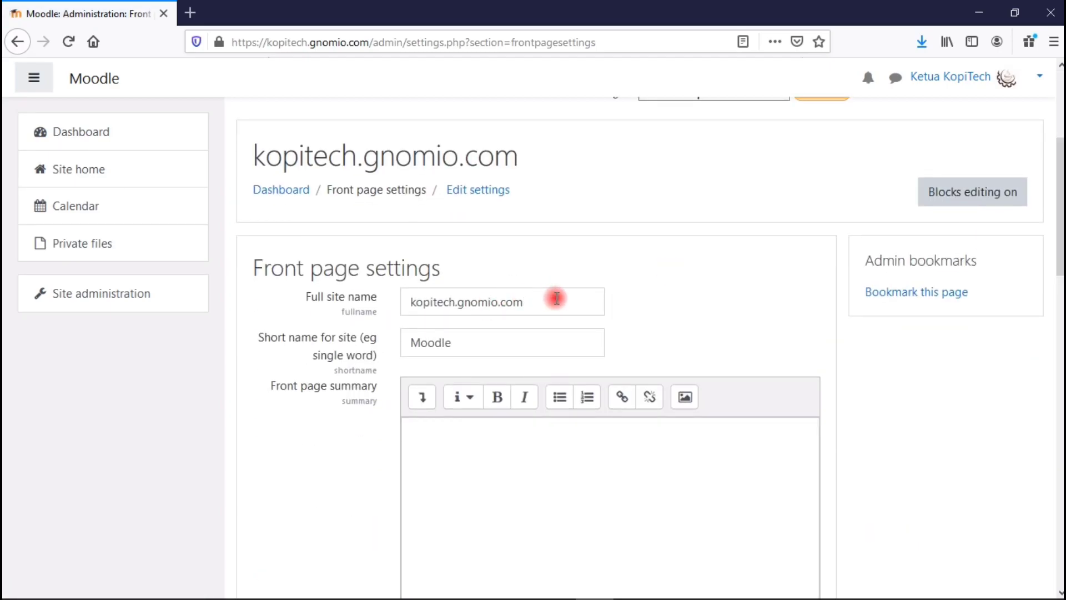
pyautogui.moveTo(556, 299); pyautogui.dragTo(352, 288)
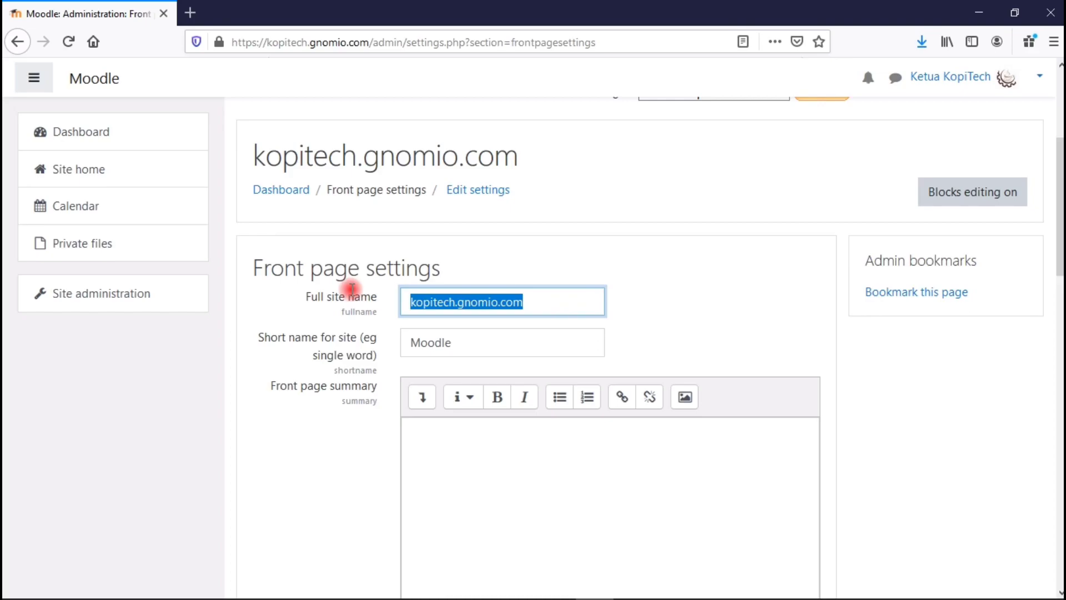
pyautogui.write('KopiTech Channel')
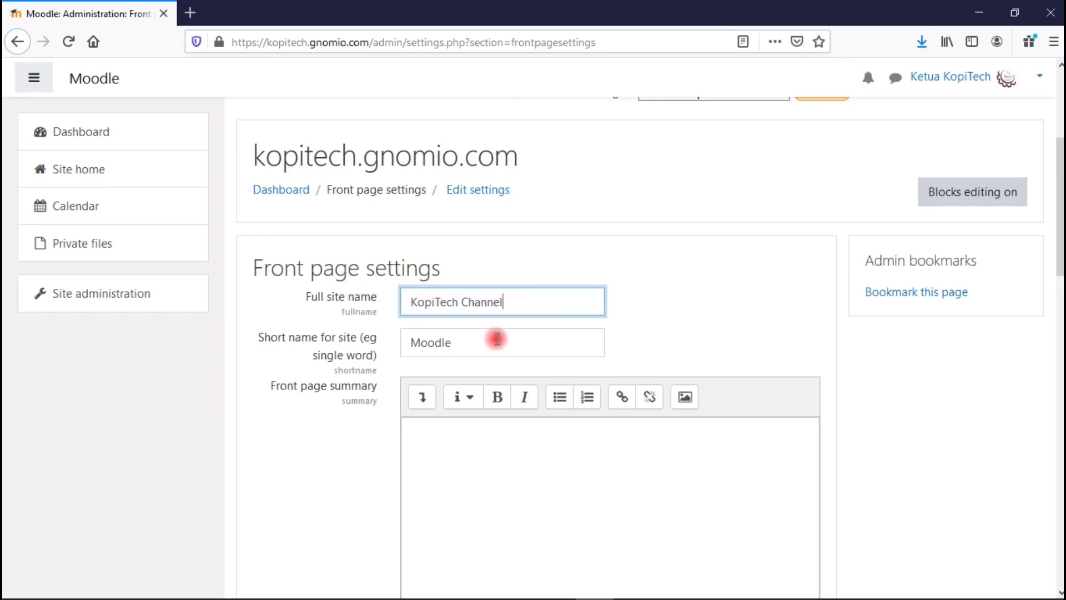
# Change the short name from Moodle to KopiTech.
pyautogui.moveTo(497, 341); pyautogui.dragTo(373, 337)
pyautogui.press('BackSpace')
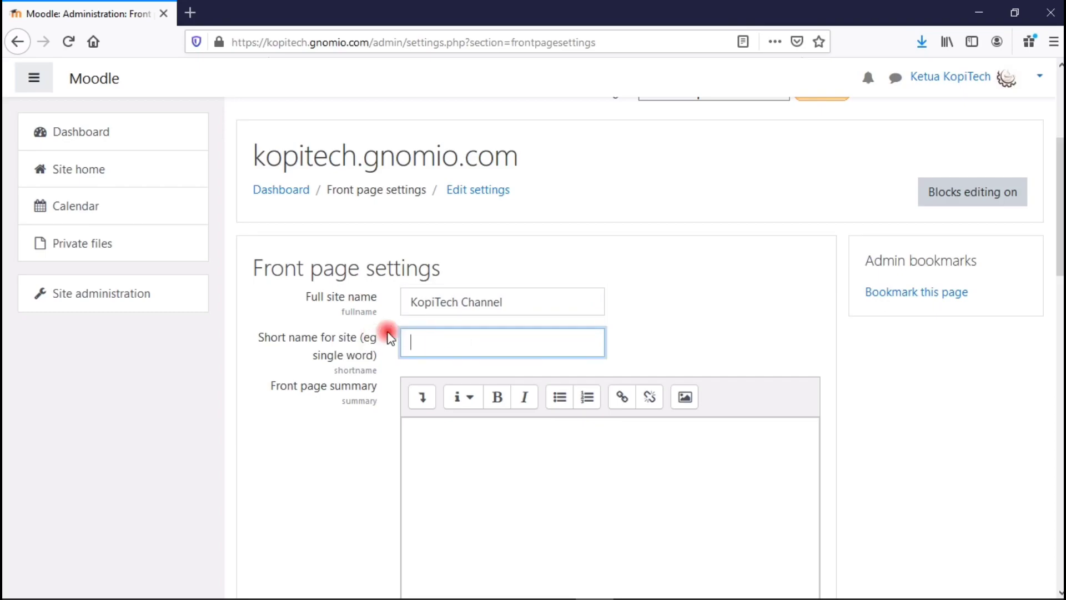
pyautogui.write('Kopitech')
pyautogui.click(440, 344)
pyautogui.press('BackSpace')
pyautogui.write('T')
# Complete the full name KopiTech Channel Learning and enter summary 'Situs untuk belajar mengenai sains dan teknologi'.
pyautogui.click(520, 304)
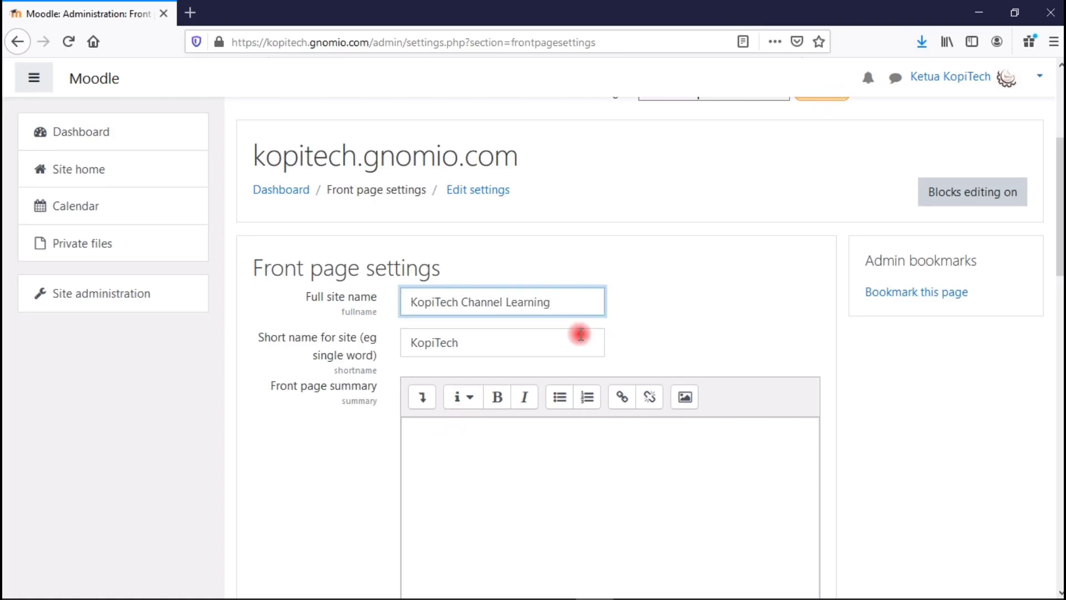
pyautogui.click(464, 453)
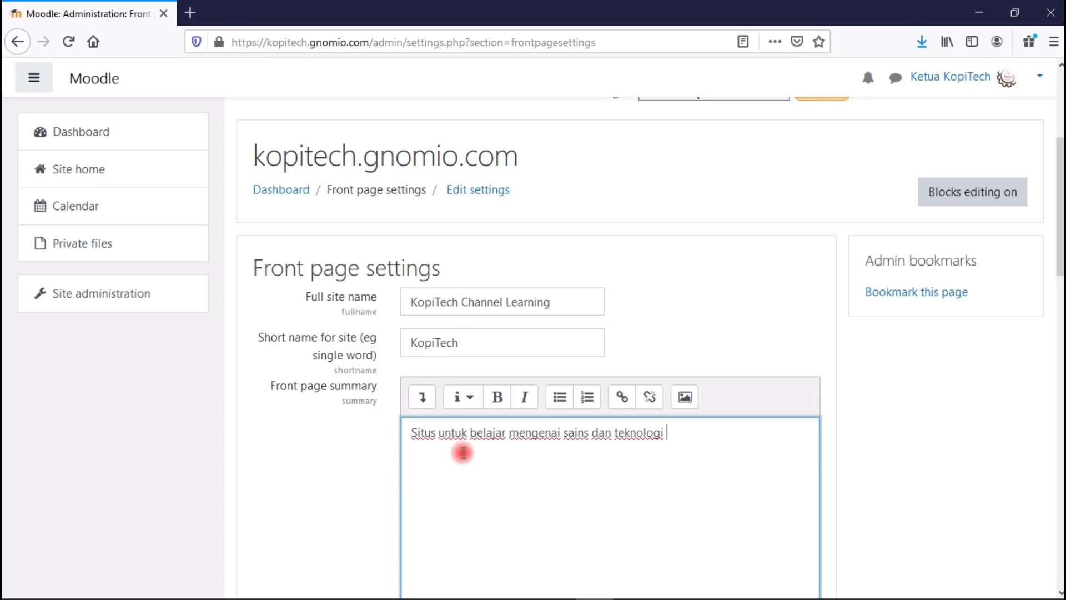
pyautogui.scroll(-8, 704, 437)
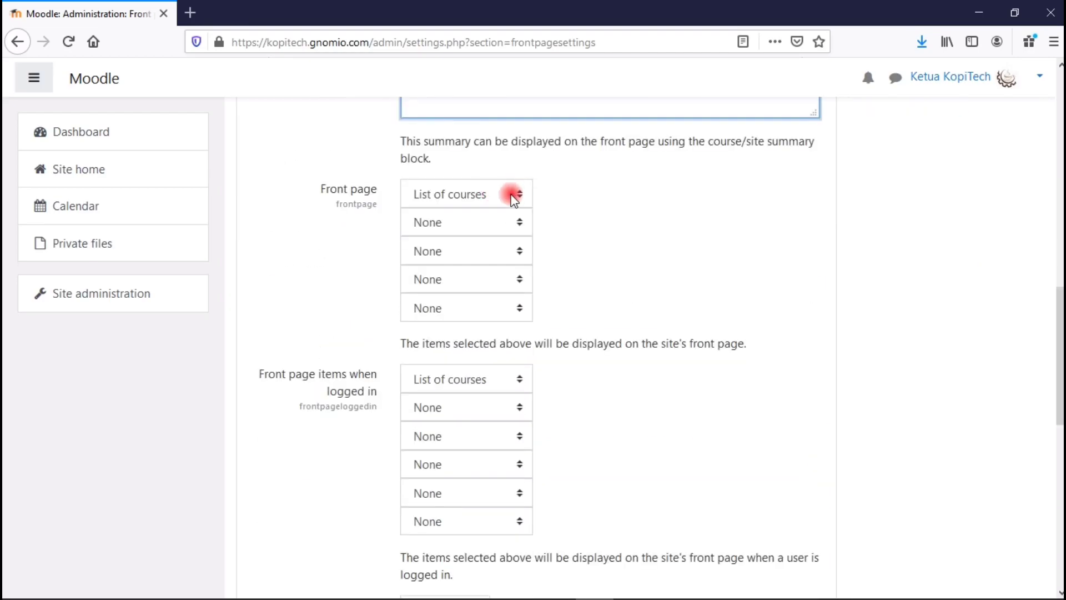
# Show Announcements and Enrolled courses on the front page for logged-in users.
pyautogui.click(430, 223)
pyautogui.click(436, 223)
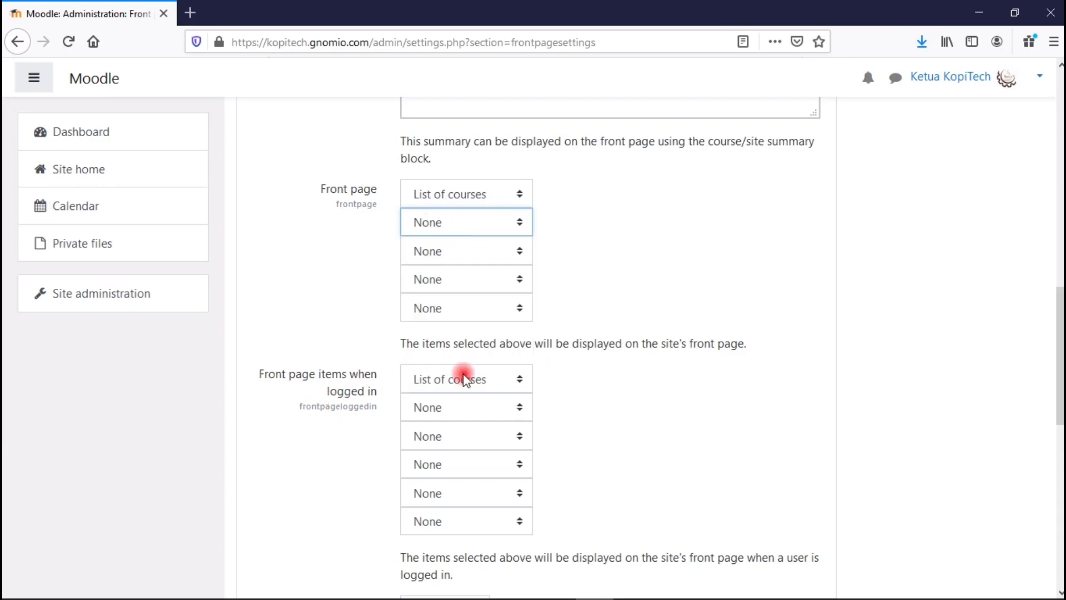
pyautogui.click(486, 408)
pyautogui.click(486, 429)
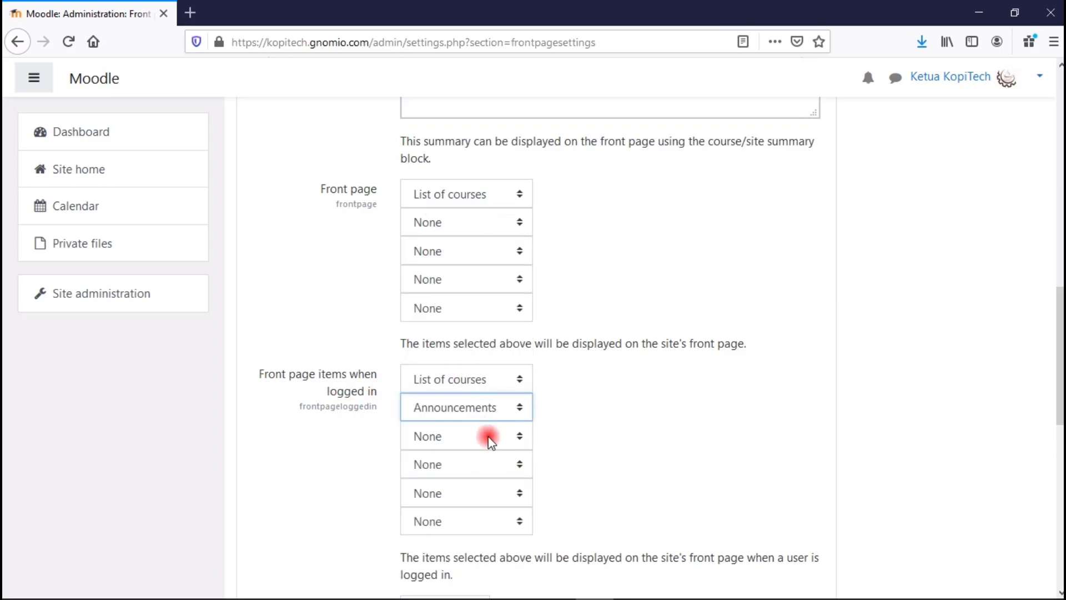
pyautogui.click(520, 377)
pyautogui.click(471, 436)
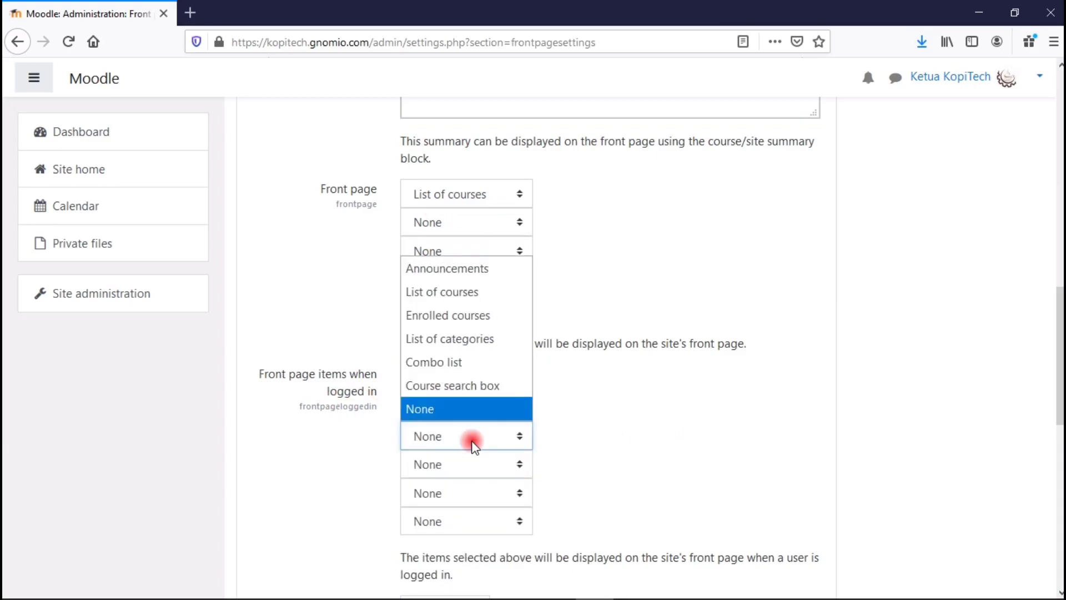
pyautogui.click(474, 315)
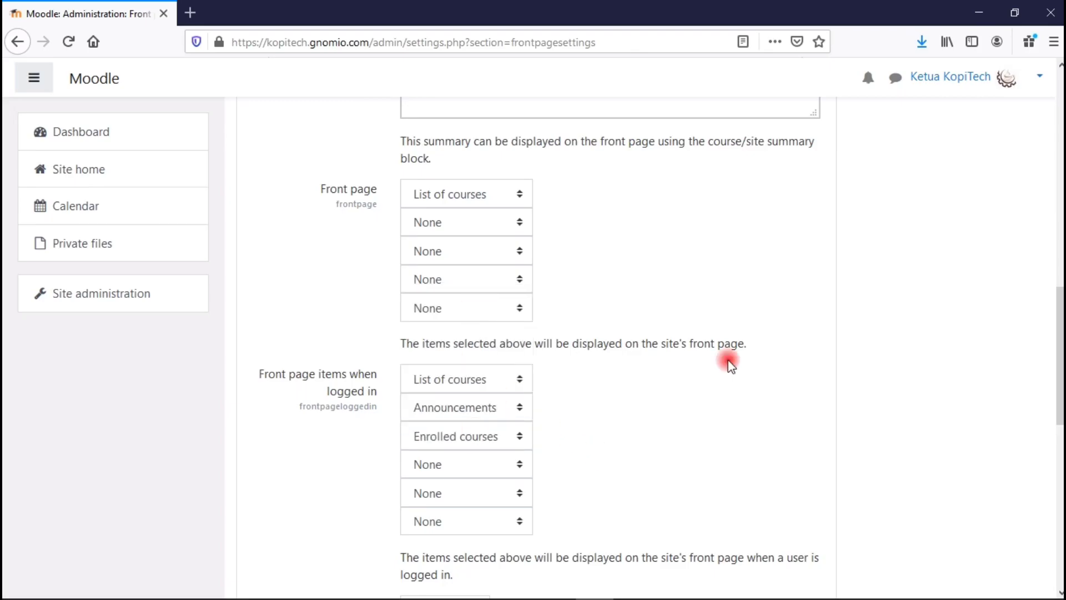
pyautogui.scroll(-6, 1034, 351)
pyautogui.scroll(1, 354, 391)
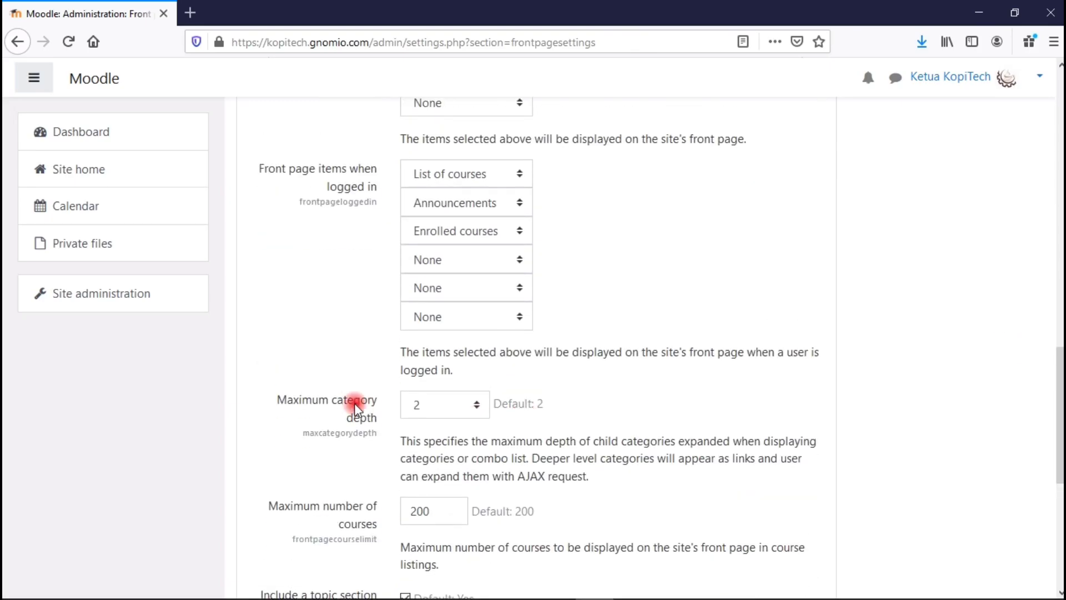
# Keep maximum category depth at 2 and set the maximum number of courses to 10.
pyautogui.click(435, 405)
pyautogui.click(435, 127)
pyautogui.scroll(-3, 398, 402)
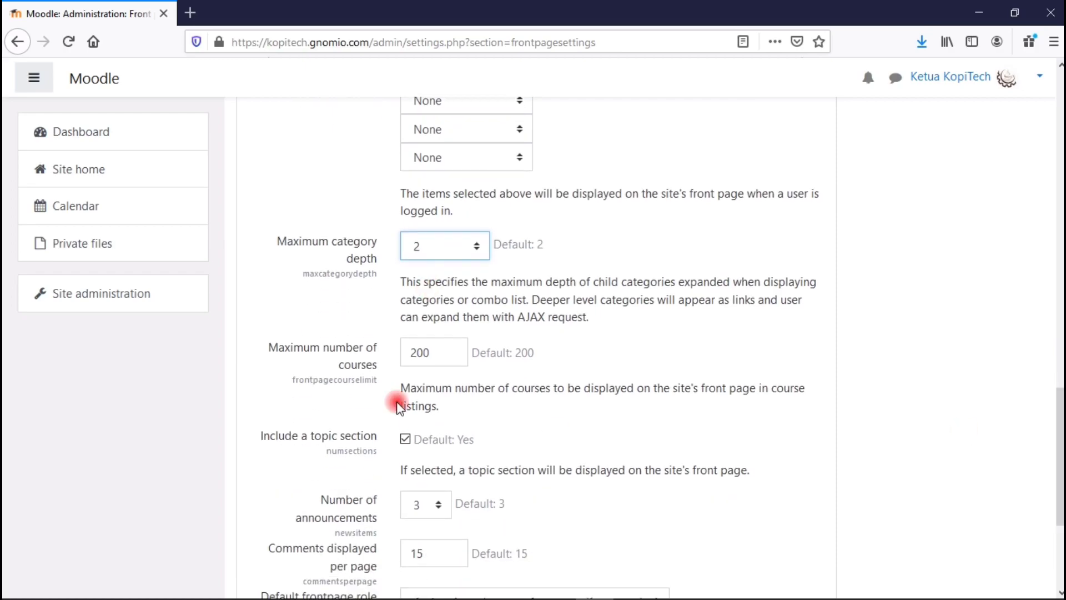
pyautogui.click(436, 360)
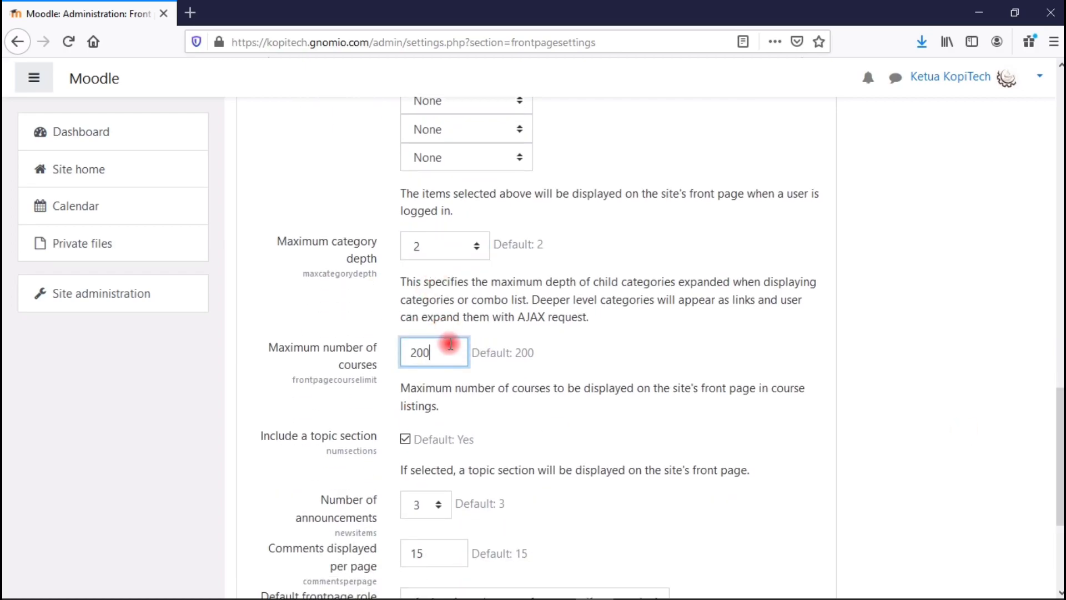
pyautogui.press('BackSpace')
pyautogui.press('BackSpace')
pyautogui.press('BackSpace')
pyautogui.write('5')
pyautogui.moveTo(439, 352); pyautogui.dragTo(345, 349)
pyautogui.write('10')
pyautogui.click(571, 354)
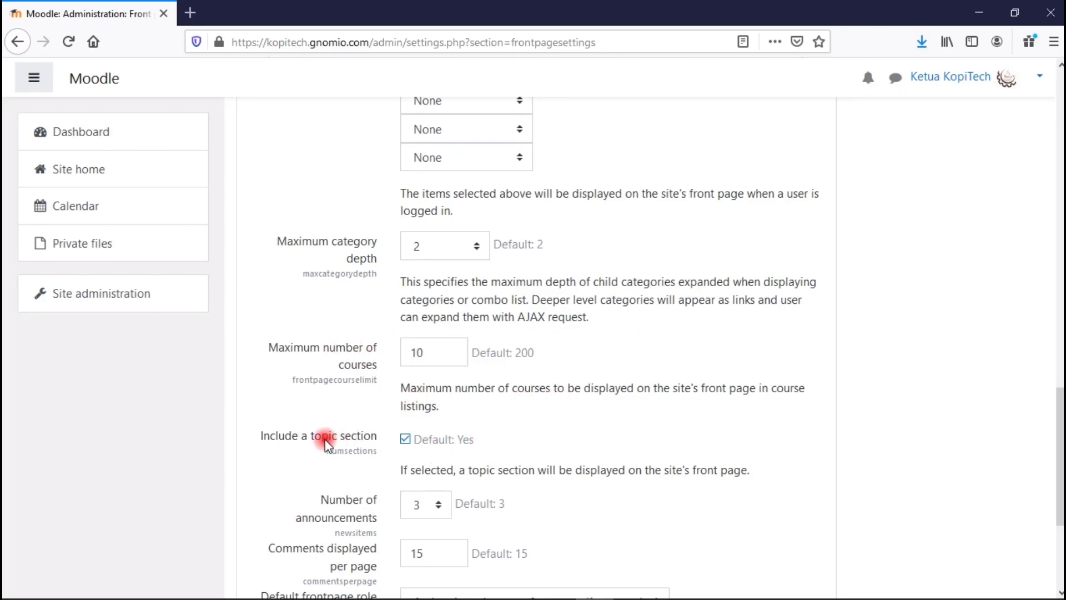
# Set 4 announcements and 10 comments per page, keep Authenticated user on frontpage, and save.
pyautogui.moveTo(1060, 433); pyautogui.dragTo(1061, 476)
pyautogui.click(433, 351)
pyautogui.click(425, 181)
pyautogui.moveTo(460, 400); pyautogui.dragTo(396, 398)
pyautogui.write('10')
pyautogui.click(564, 393)
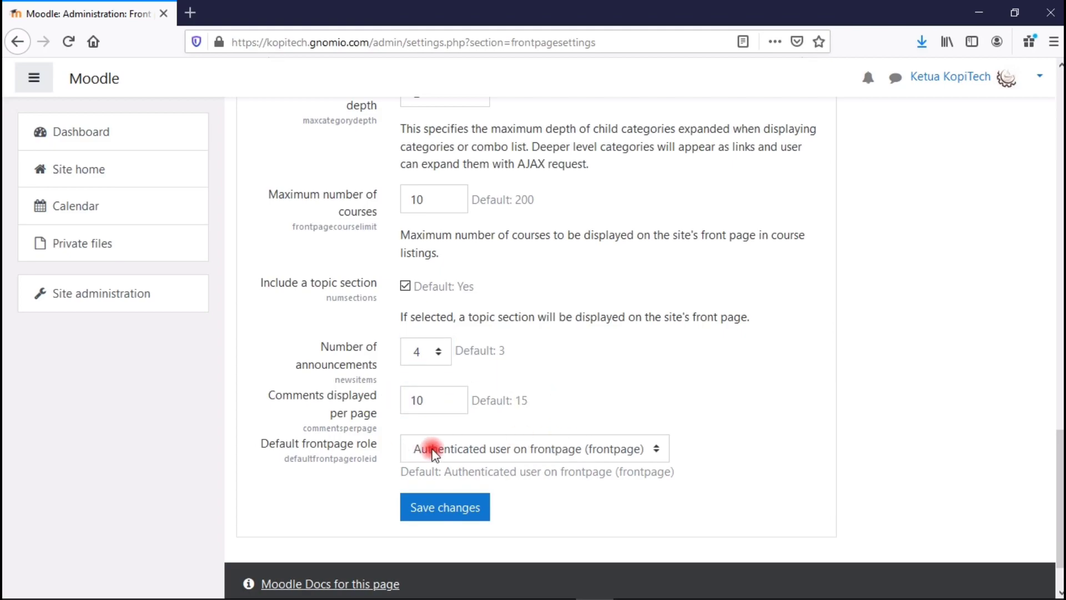
pyautogui.click(481, 452)
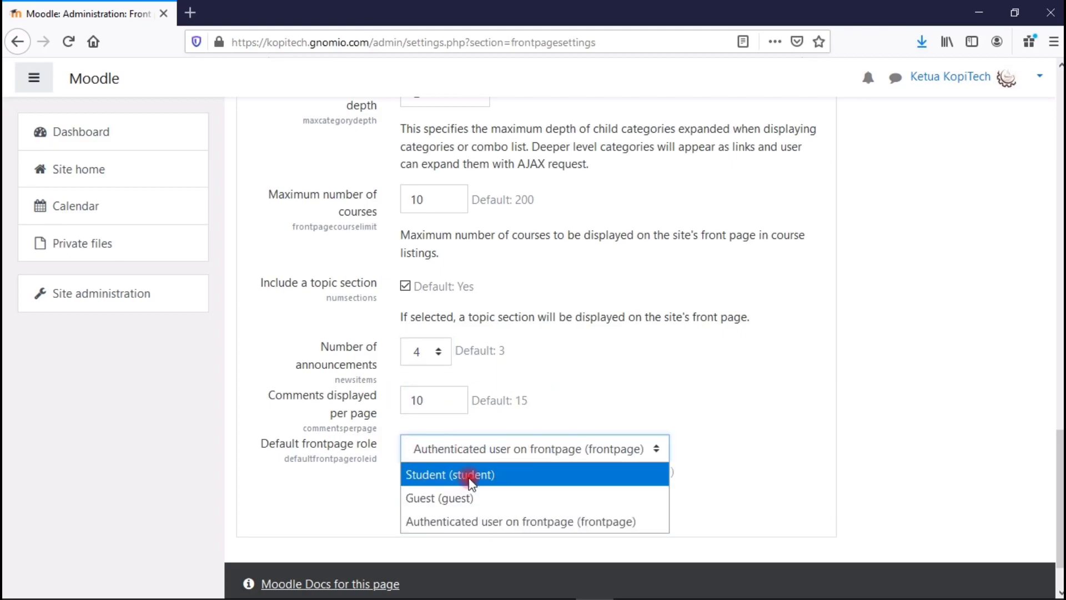
pyautogui.click(542, 517)
pyautogui.click(459, 512)
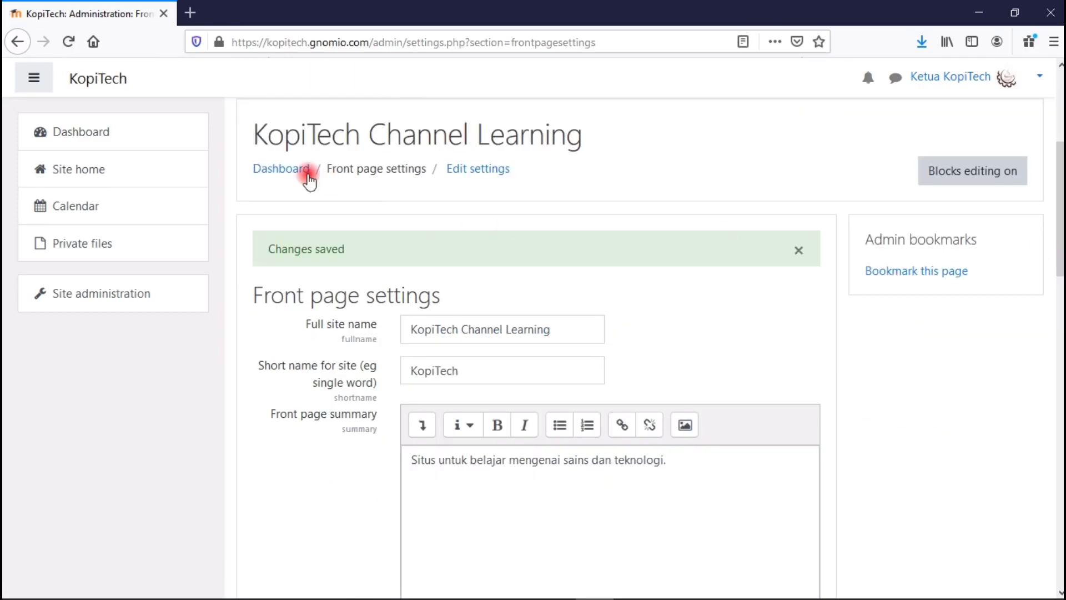
# Go to the renamed KopiTech Channel Learning home page and open its gear menu.
pyautogui.click(97, 170)
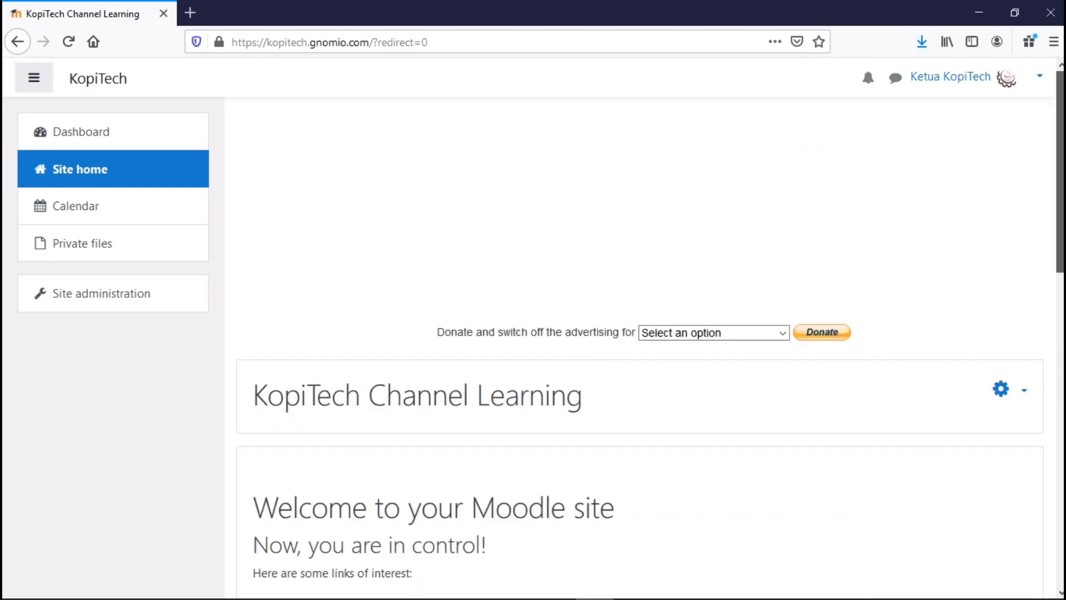
pyautogui.scroll(-2, 1016, 276)
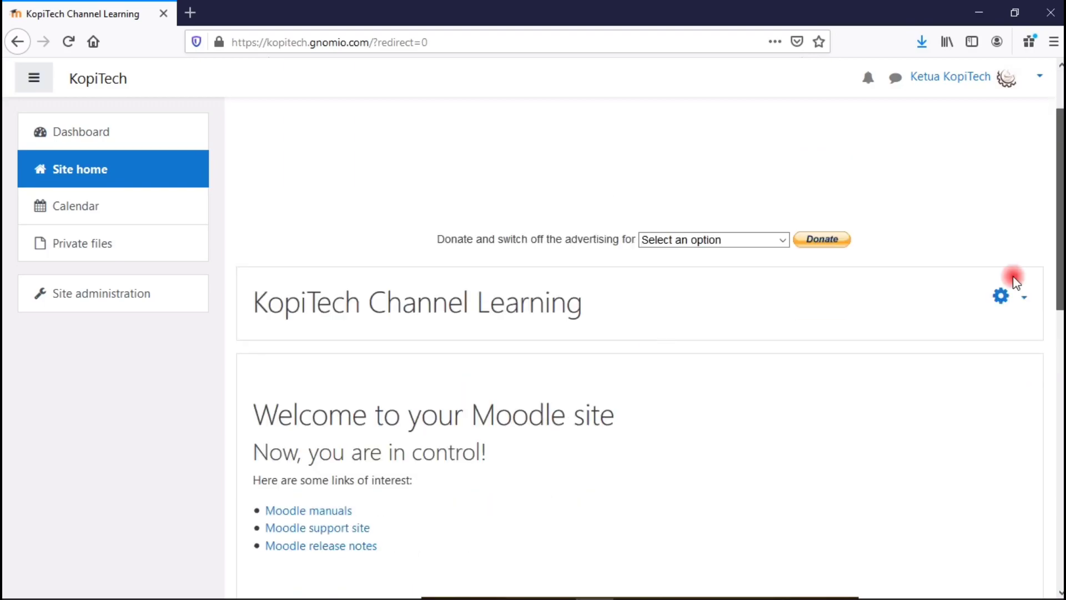
pyautogui.scroll(-10, 578, 290)
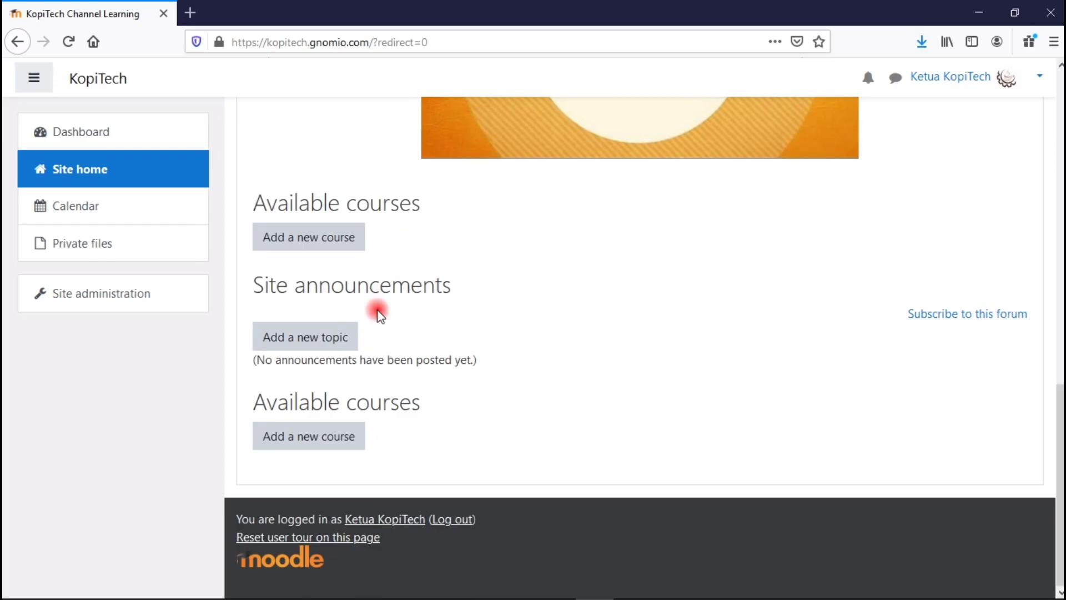
pyautogui.moveTo(1060, 420); pyautogui.dragTo(1060, 285)
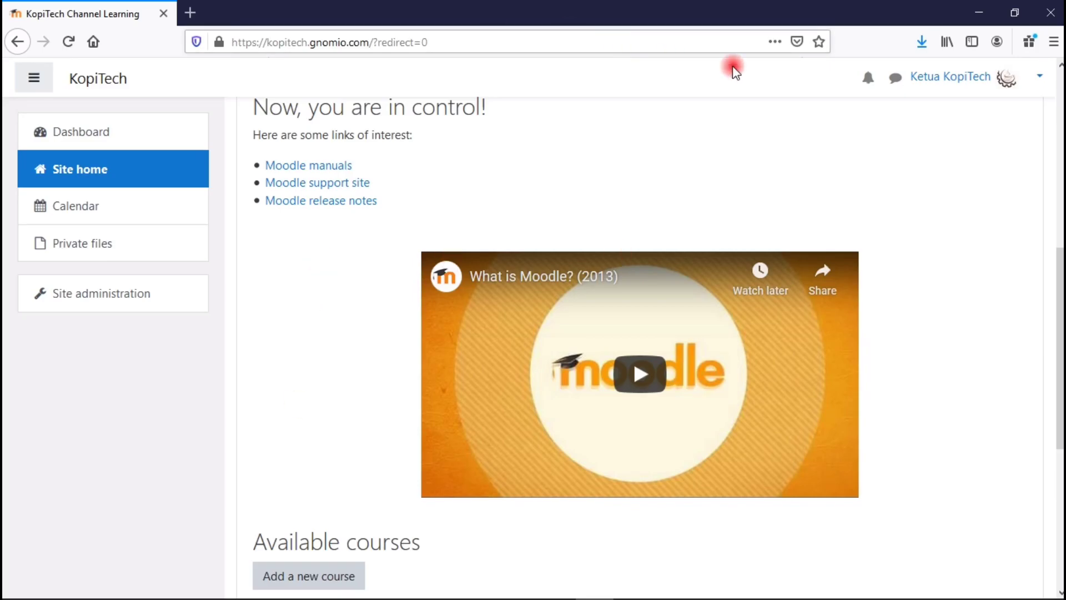
pyautogui.scroll(5, 1036, 279)
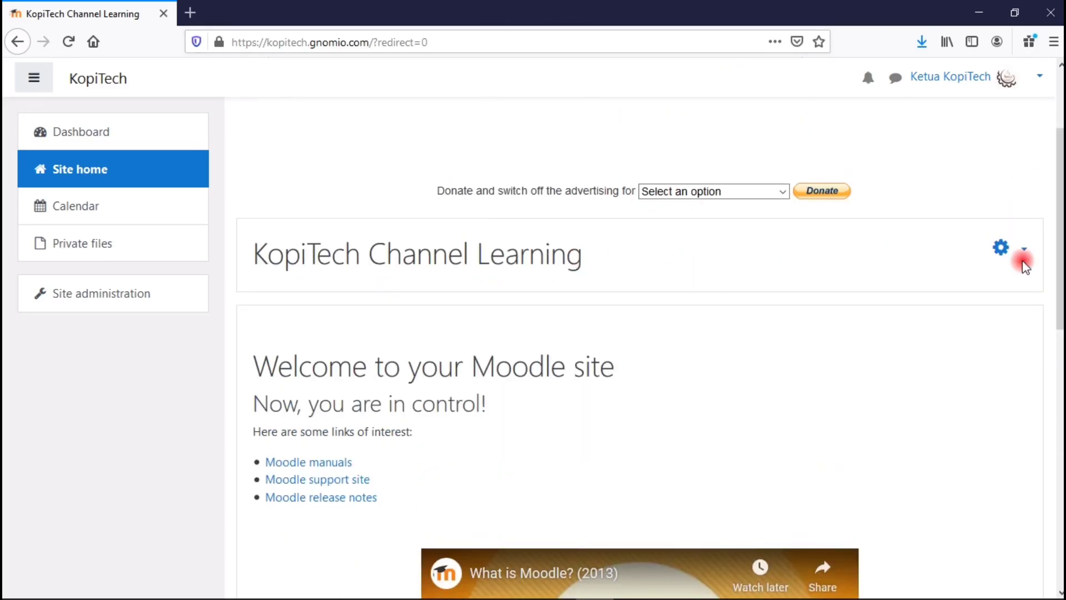
pyautogui.click(1023, 253)
# Turn editing on and add a Course/site summary block to the site home.
pyautogui.click(982, 283)
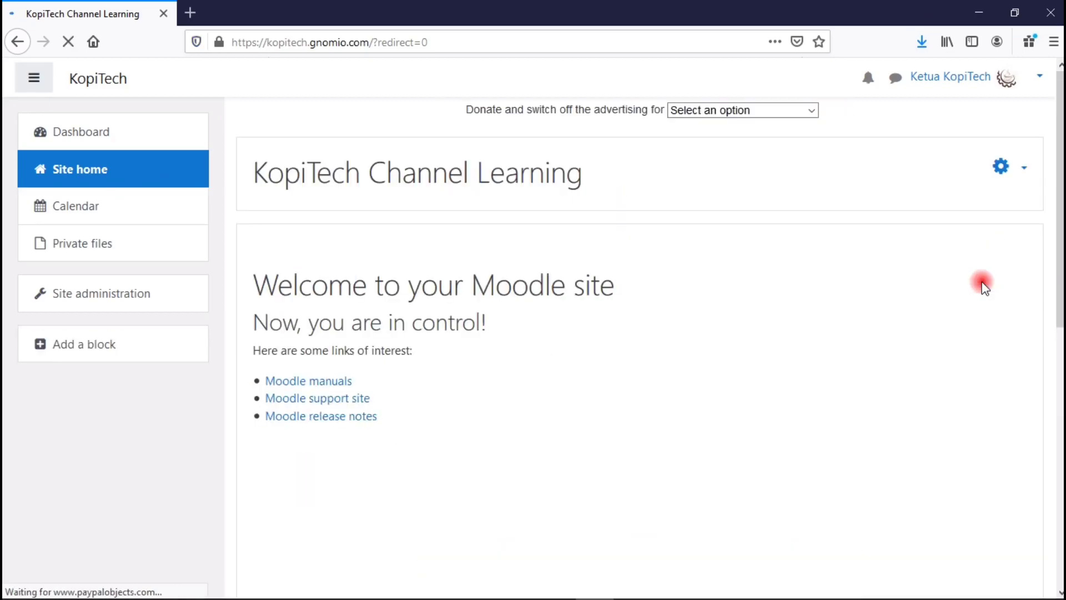
pyautogui.click(95, 354)
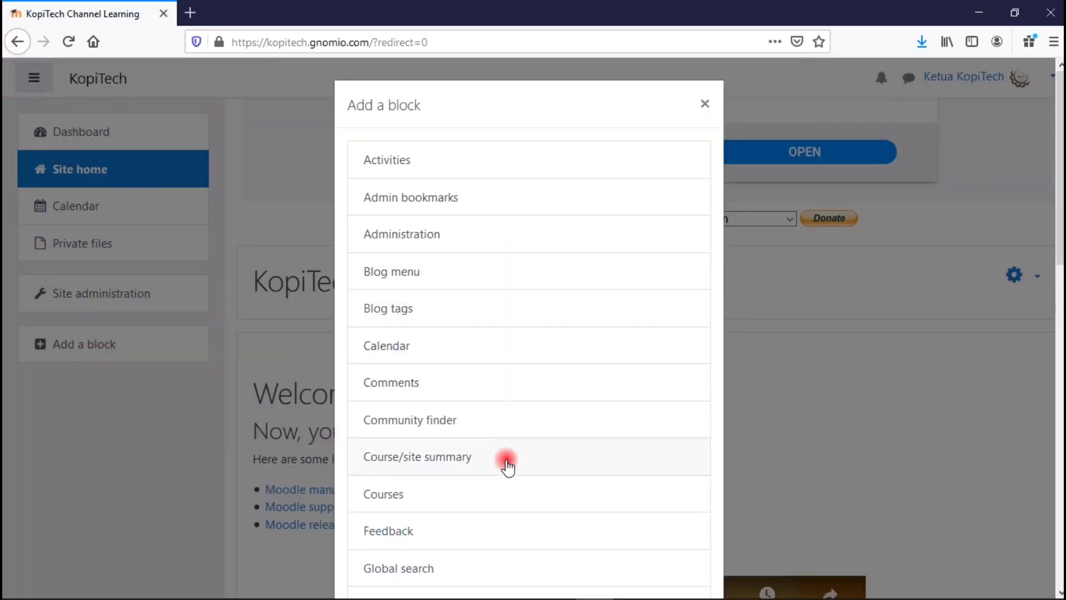
pyautogui.click(441, 459)
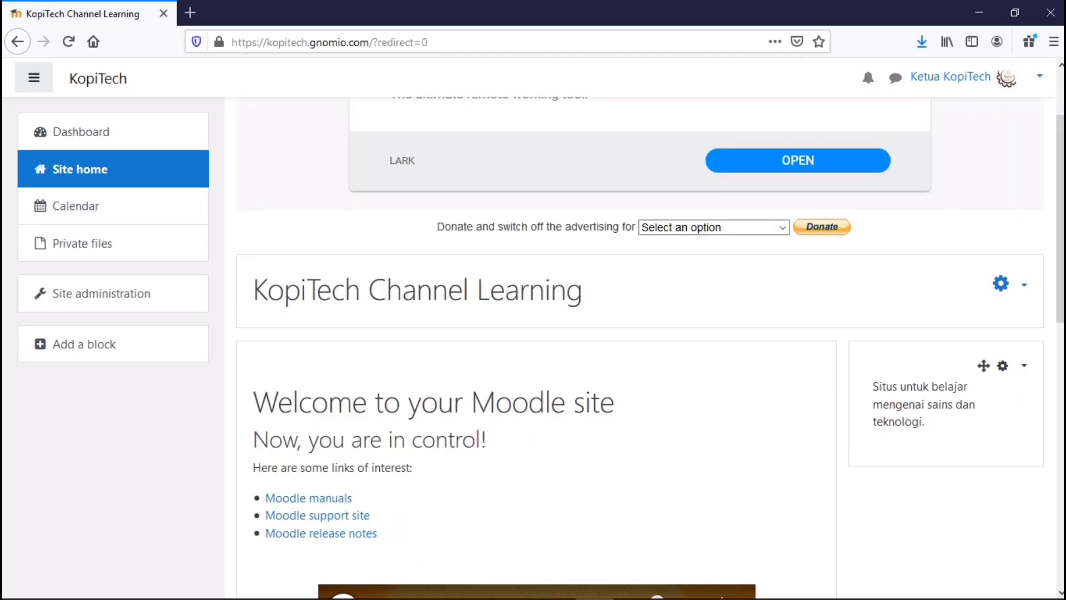
pyautogui.moveTo(1061, 299); pyautogui.dragTo(1061, 447)
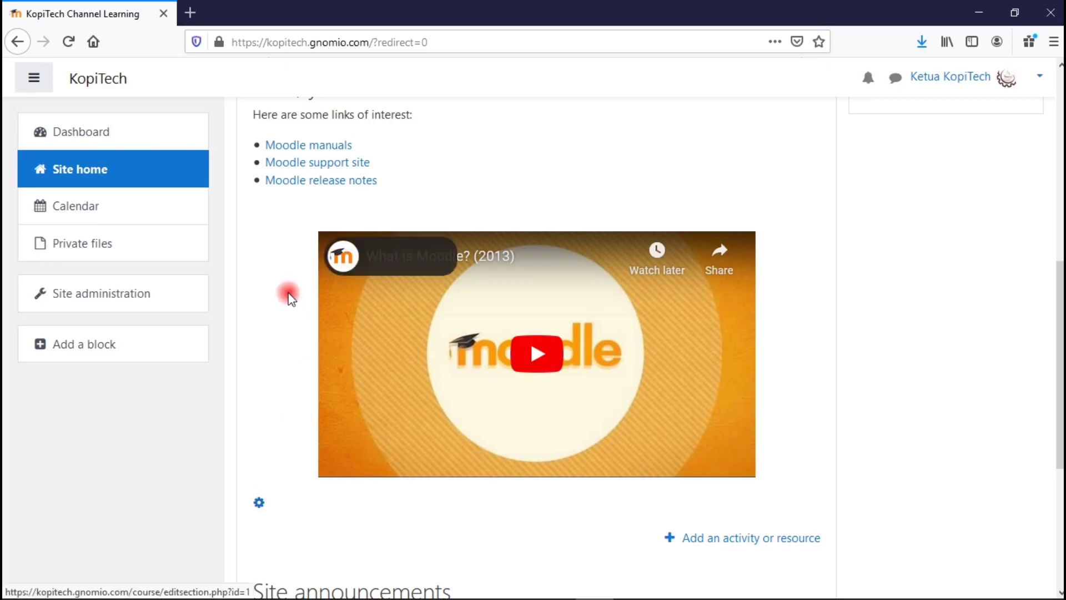
# Edit the front page section and delete all the default welcome text, links and video from the Summary.
pyautogui.click(260, 506)
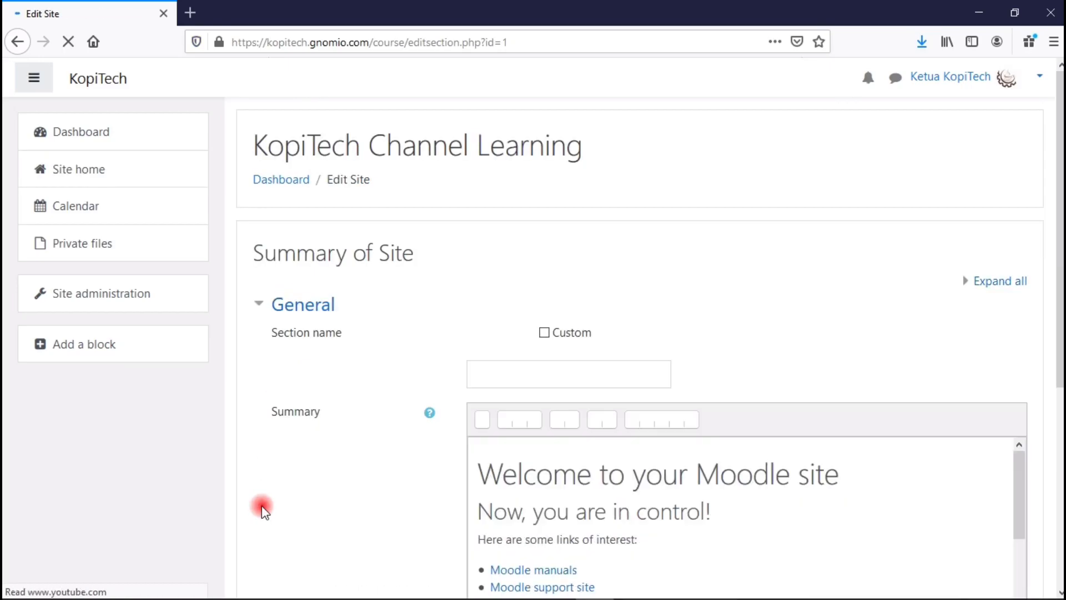
pyautogui.scroll(-3, 752, 334)
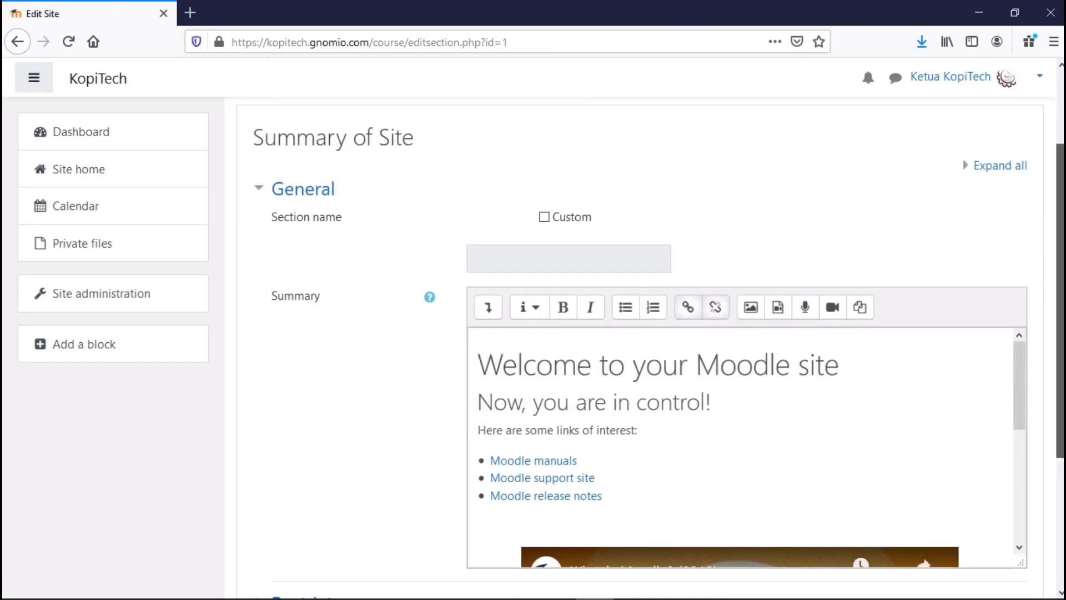
pyautogui.moveTo(477, 340); pyautogui.dragTo(696, 386)
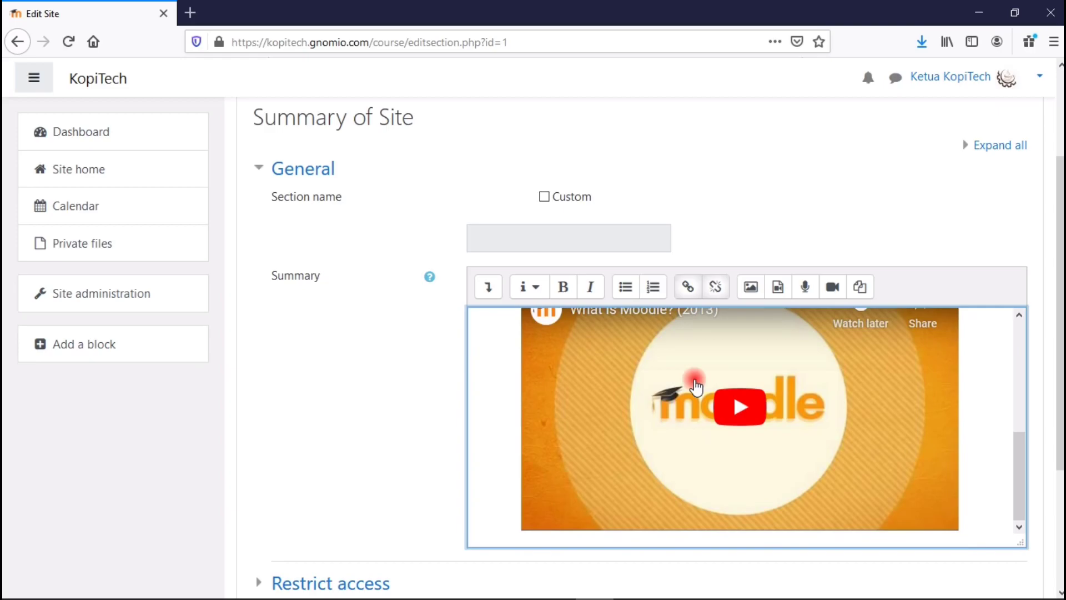
pyautogui.press('Delete')
pyautogui.scroll(2, 694, 389)
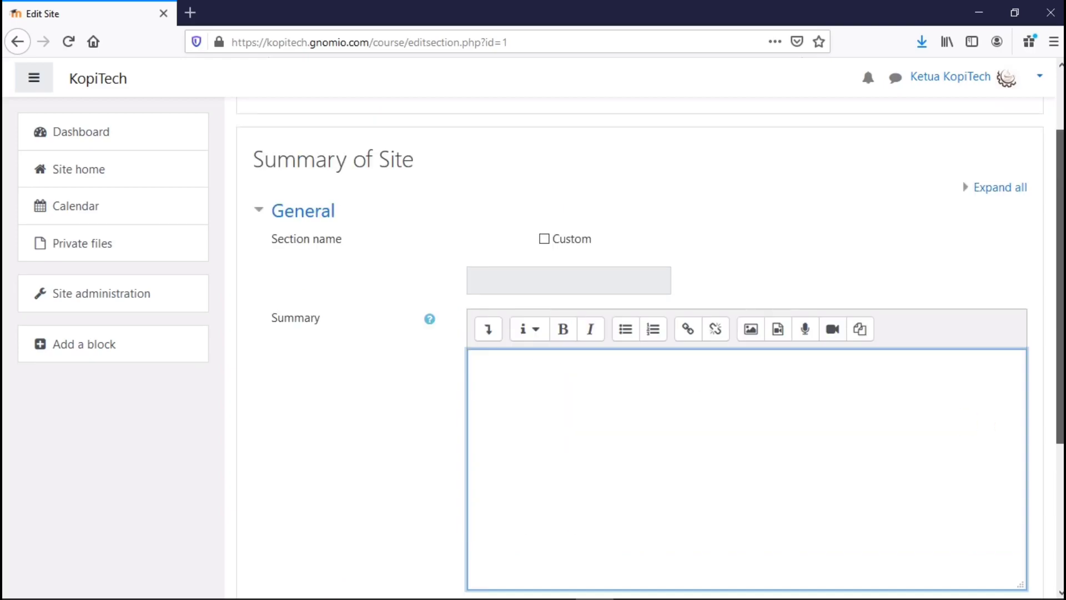
pyautogui.scroll(-1, 922, 431)
pyautogui.scroll(1, 642, 443)
pyautogui.scroll(-1, 644, 442)
pyautogui.scroll(-1, 644, 441)
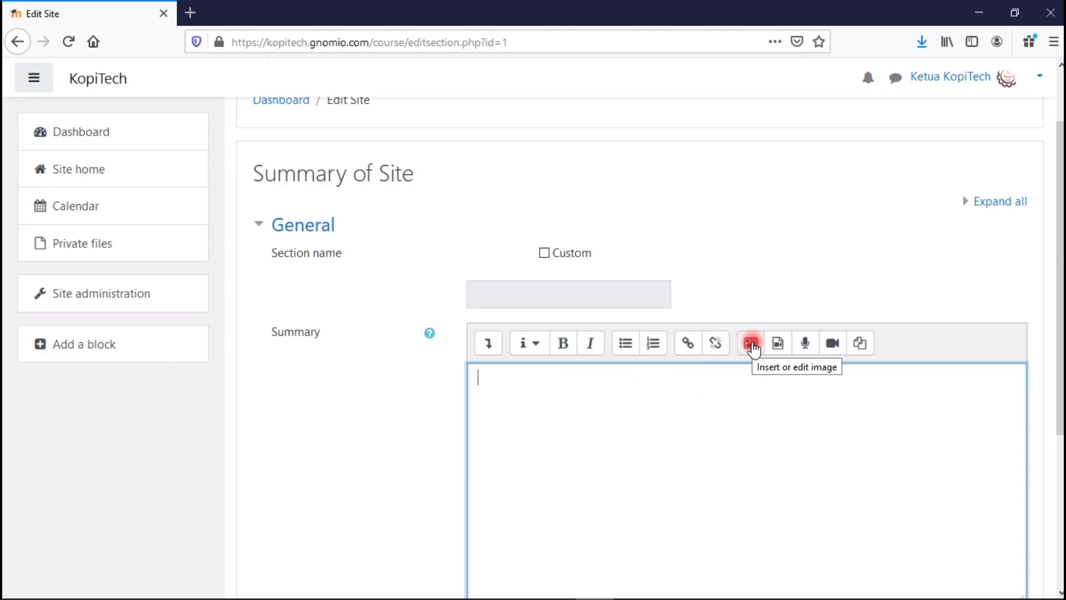
# Upload tim.jpg from the computer through the Insert image dialog.
pyautogui.click(752, 344)
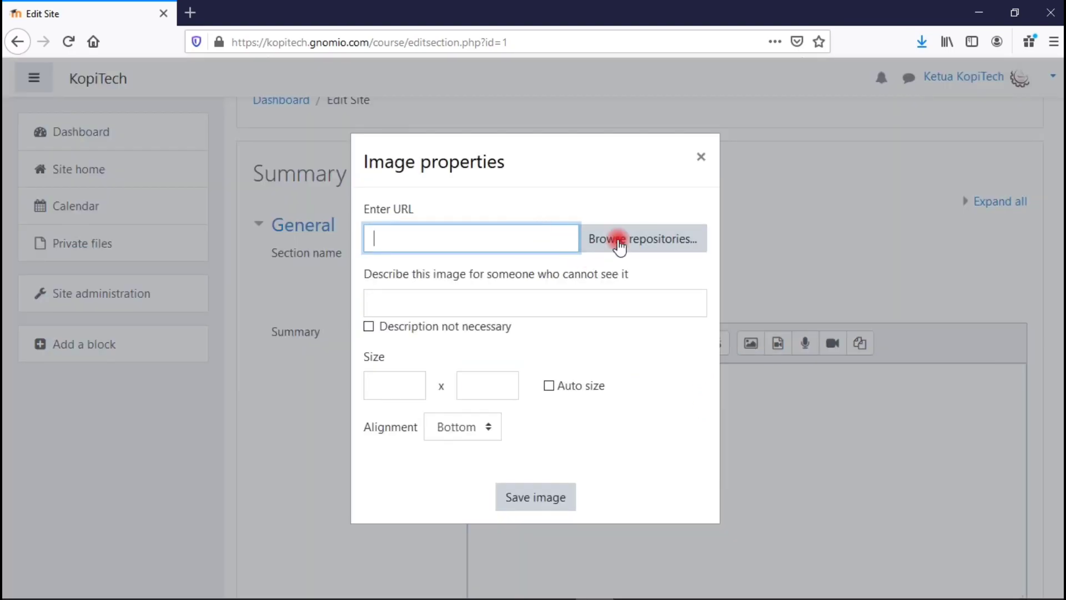
pyautogui.click(619, 240)
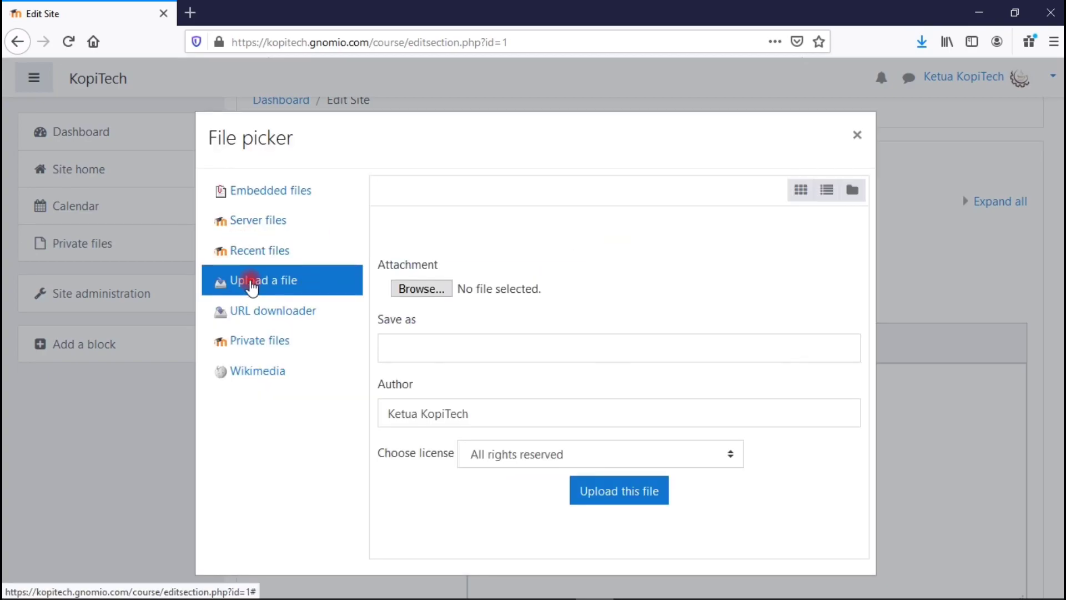
pyautogui.click(419, 289)
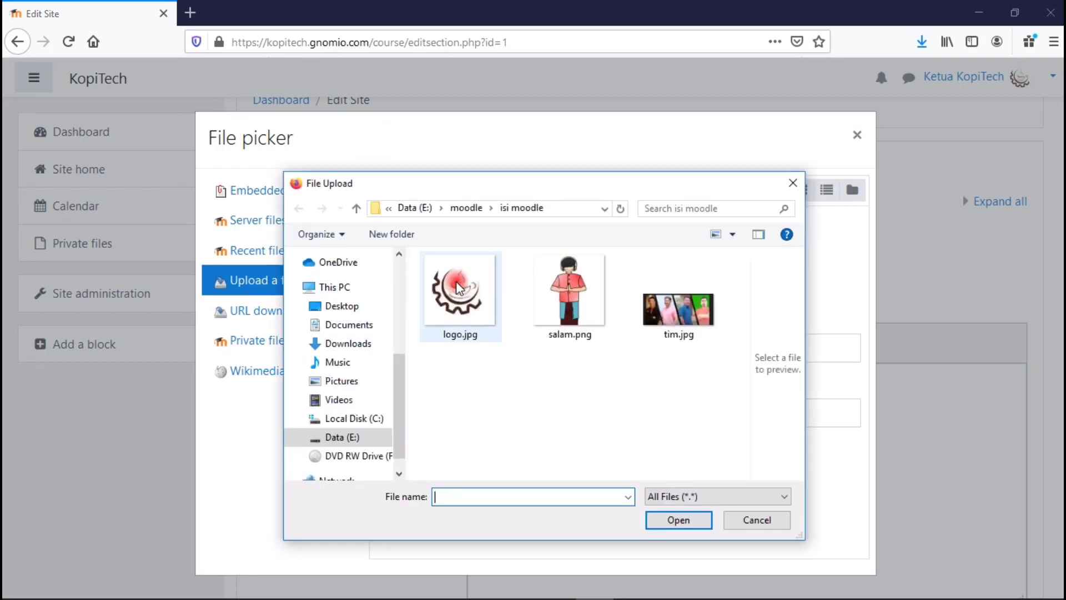
pyautogui.doubleClick(689, 321)
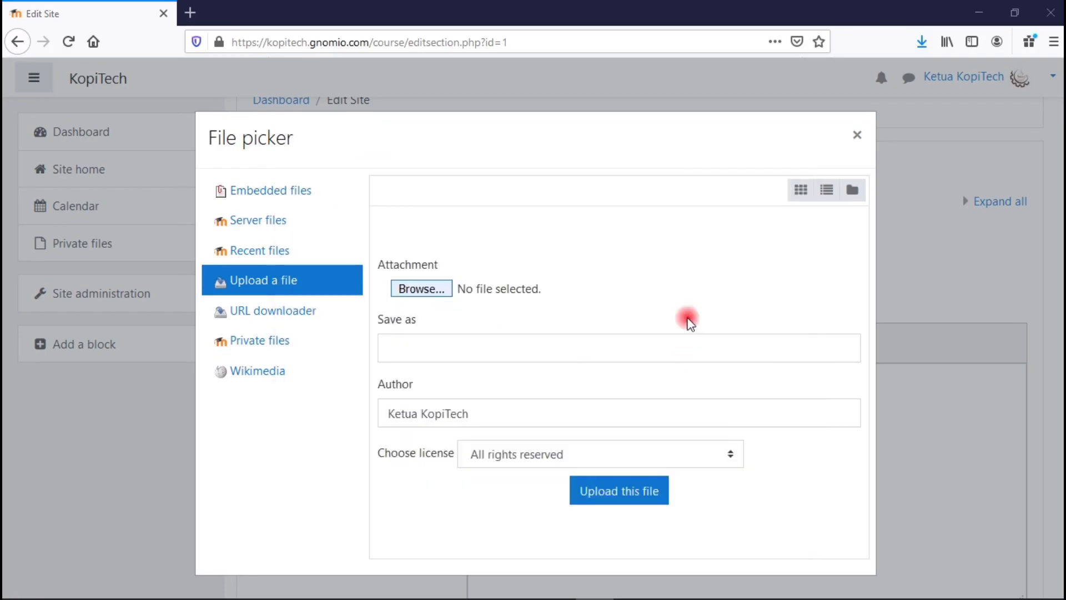
pyautogui.click(628, 501)
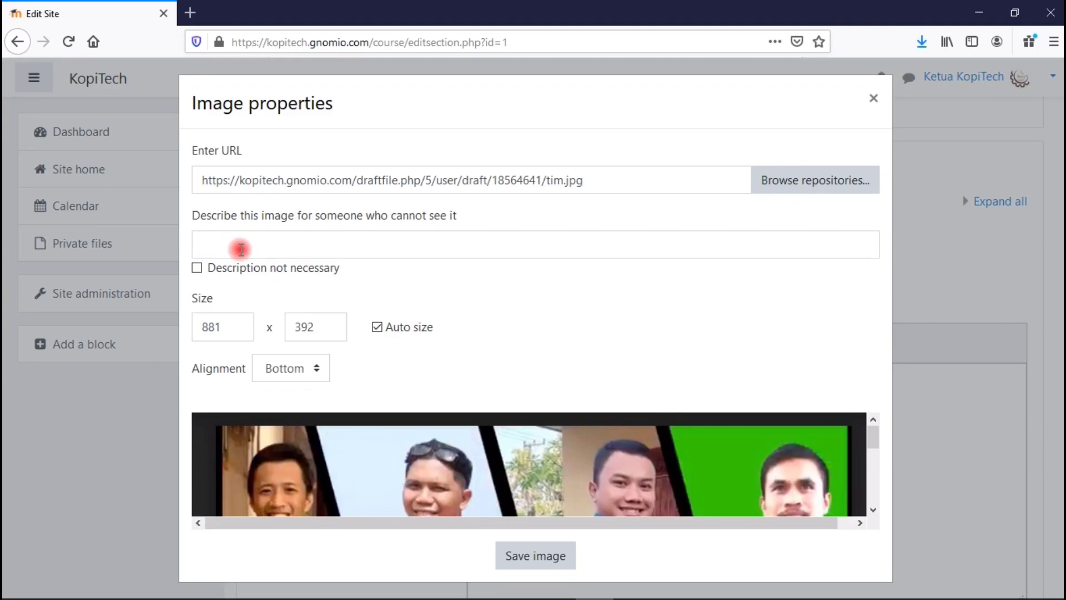
# Describe the image as 'foto tim' and insert it into the site summary.
pyautogui.click(243, 241)
pyautogui.write('foto tim')
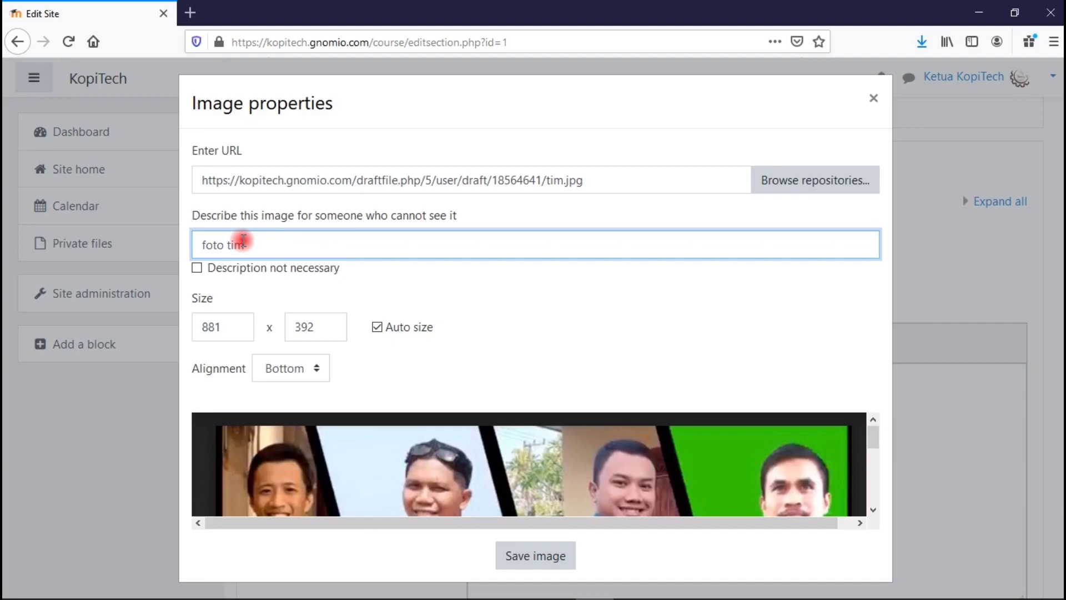
pyautogui.click(447, 300)
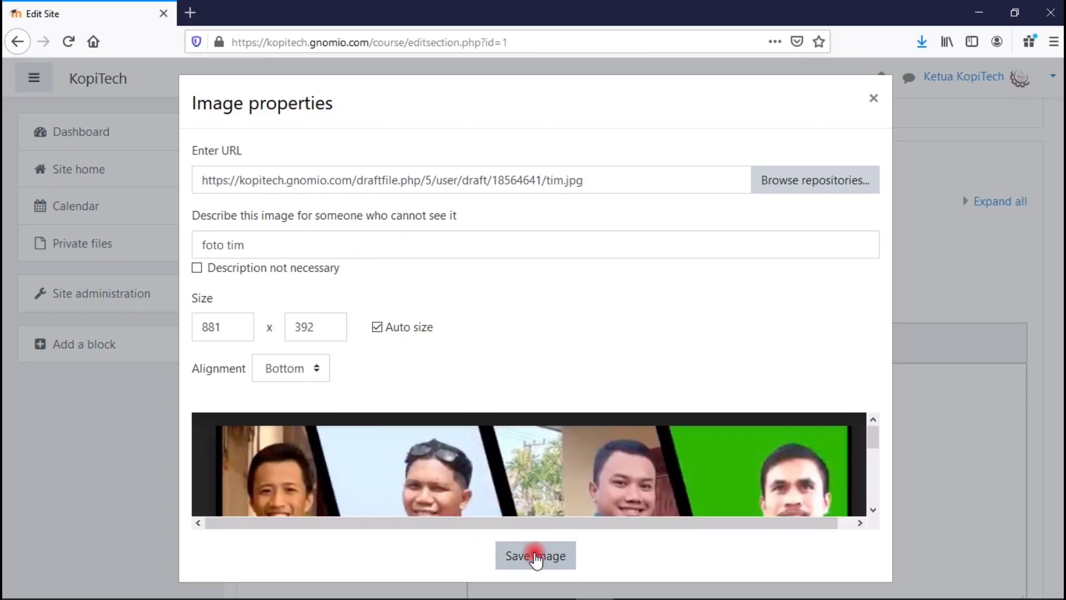
pyautogui.click(535, 557)
pyautogui.scroll(-3, 538, 558)
# Type 'SELAMAT DATANG DI LMS KOPITECH CHANNEL LEARNING' on a new line below the team photo.
pyautogui.scroll(3, 778, 444)
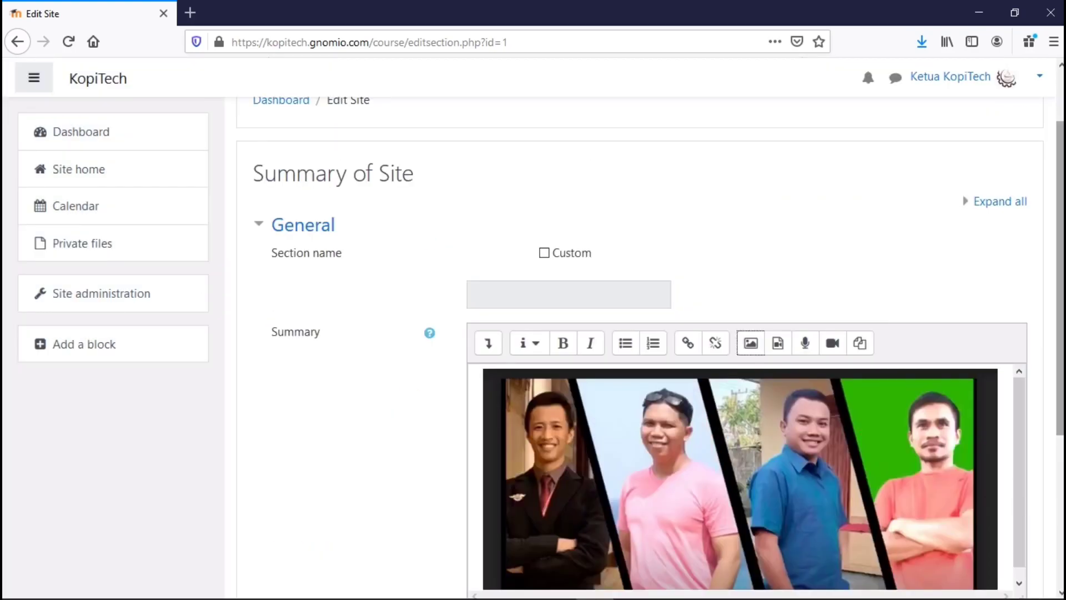
pyautogui.scroll(-3, 1044, 324)
pyautogui.moveTo(1014, 334); pyautogui.dragTo(1016, 405)
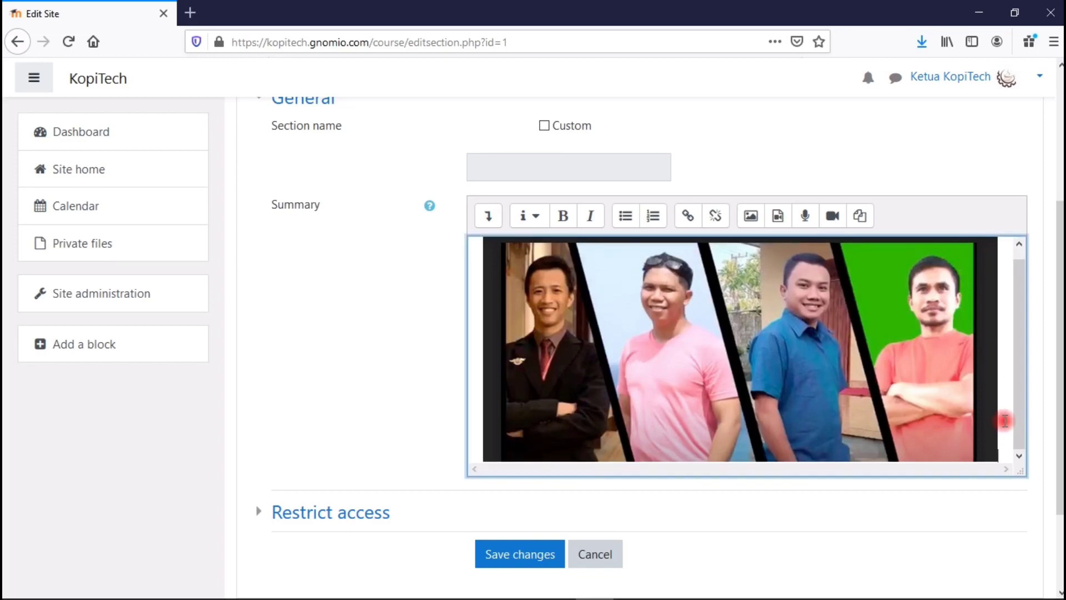
pyautogui.click(1005, 421)
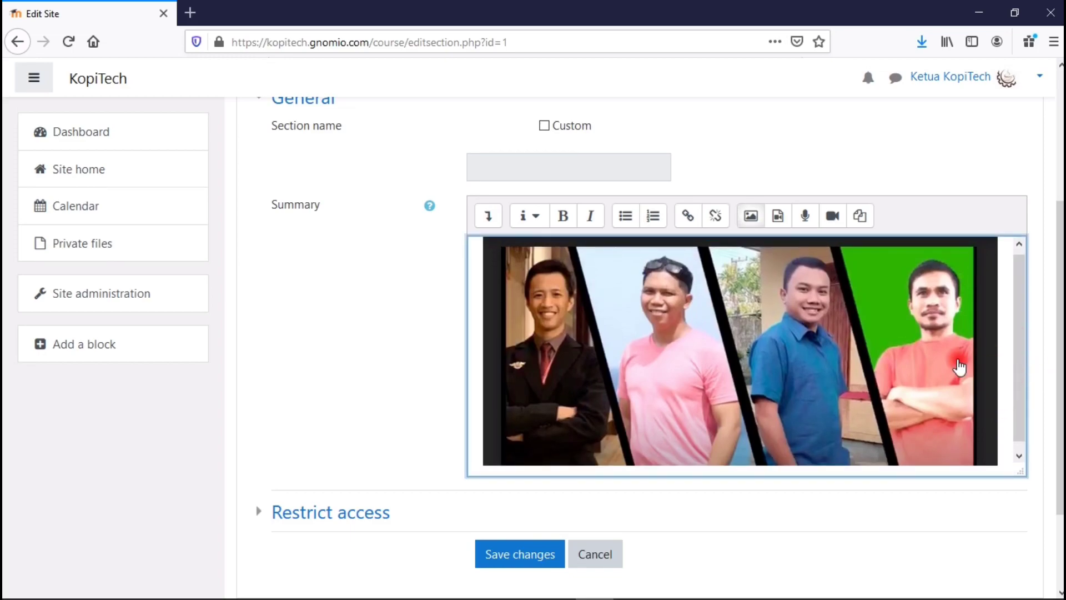
pyautogui.press('Return')
pyautogui.write('S')
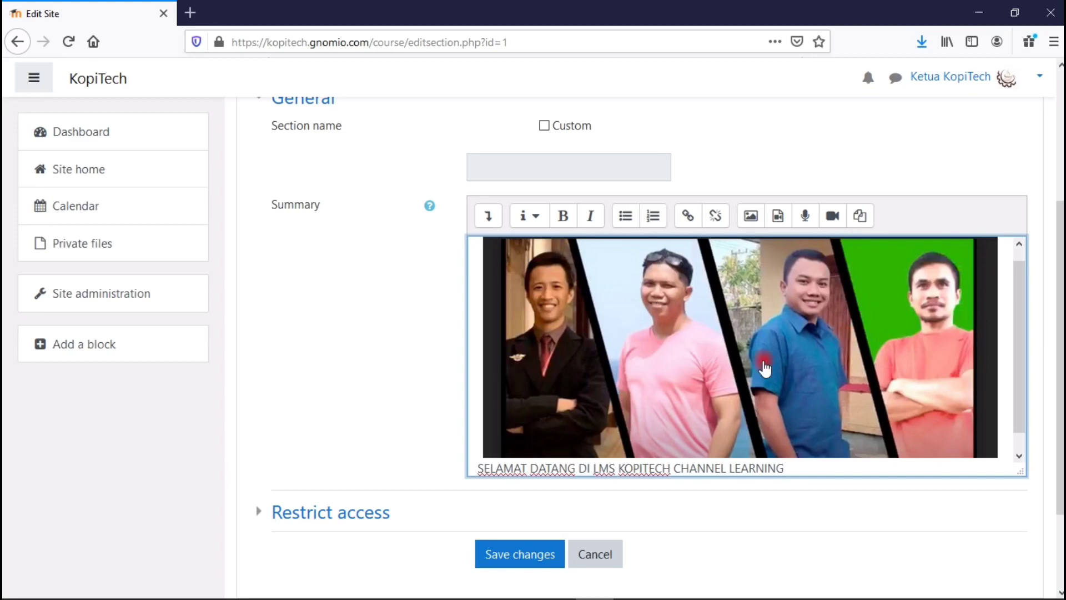
# Centre the welcome line and format it as Heading (large).
pyautogui.click(489, 215)
pyautogui.click(488, 216)
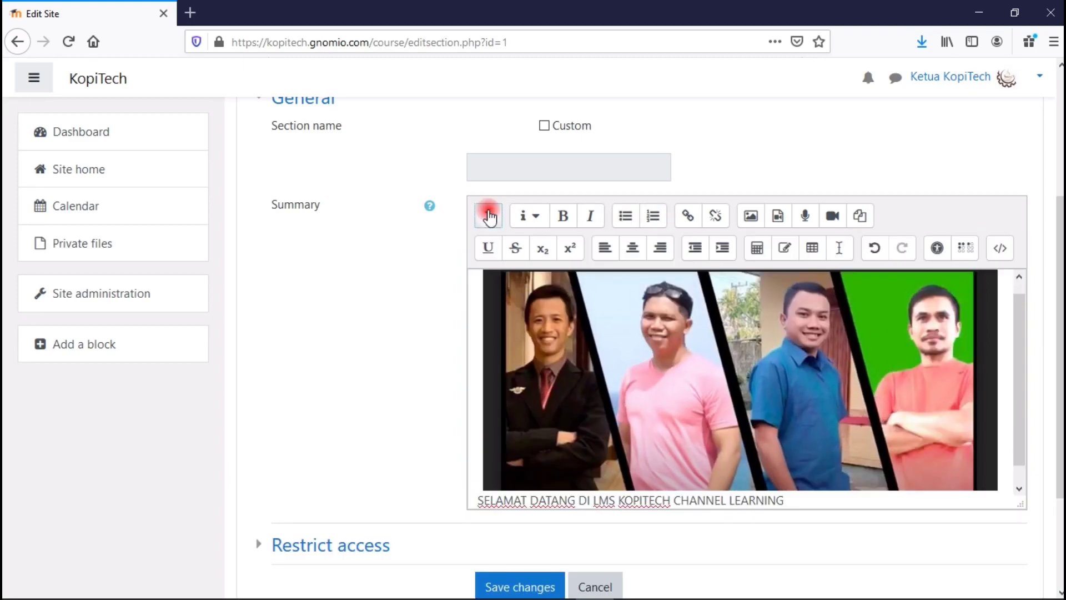
pyautogui.click(489, 491)
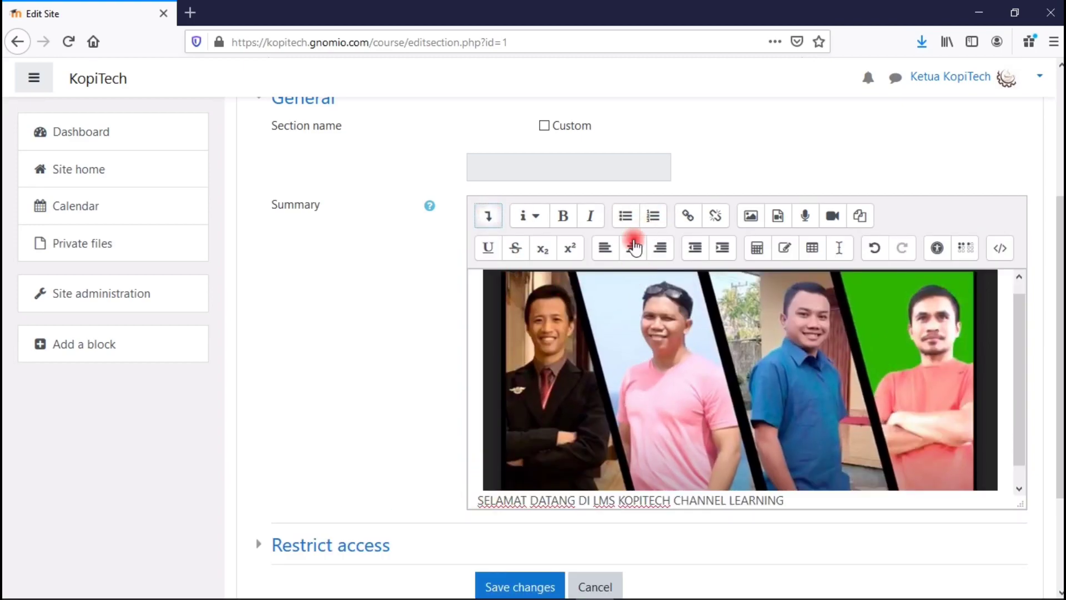
pyautogui.click(632, 248)
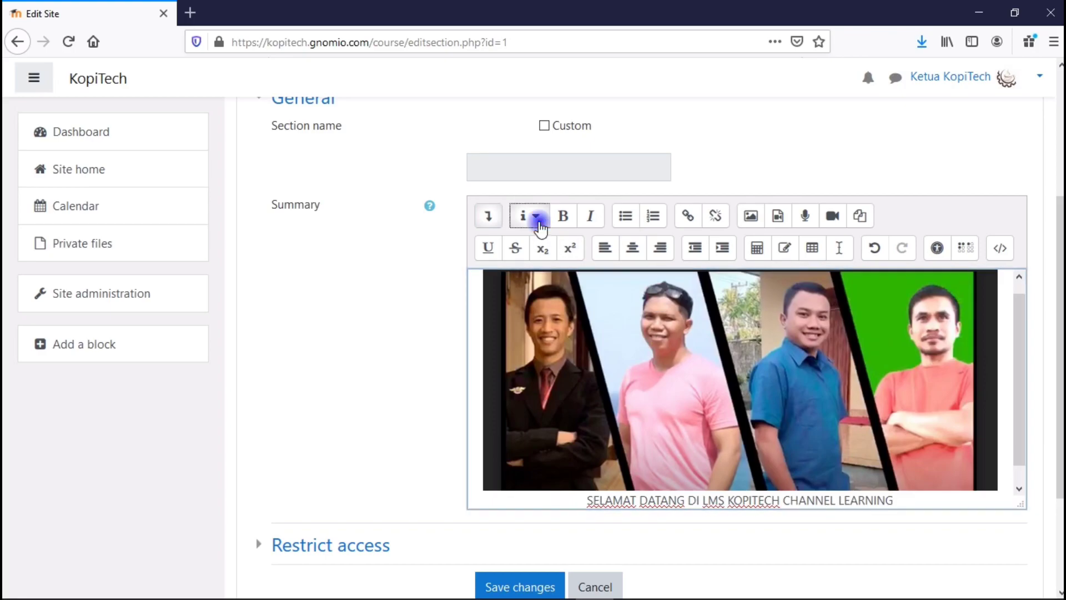
pyautogui.click(537, 217)
pyautogui.click(545, 242)
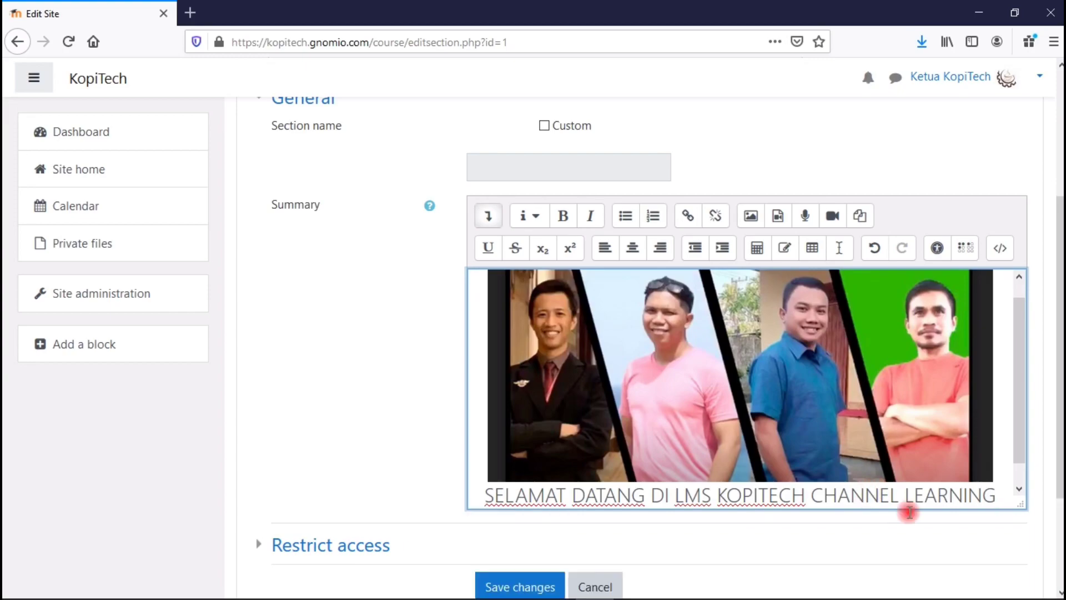
pyautogui.scroll(-2, 1026, 369)
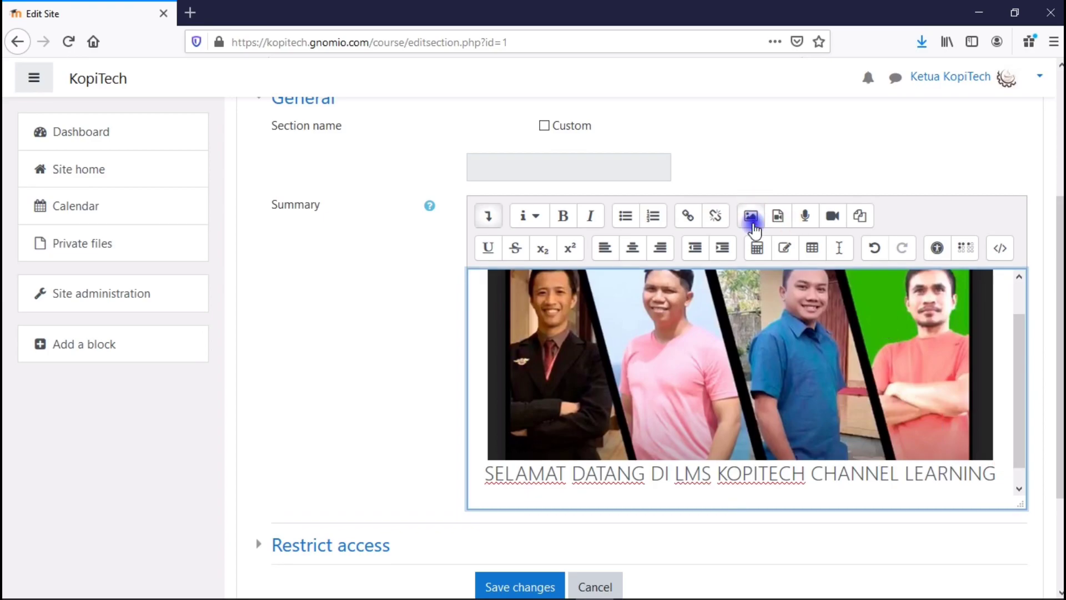
pyautogui.click(752, 222)
# Pick salam.png from the recent files, overwriting the existing copy.
pyautogui.click(602, 245)
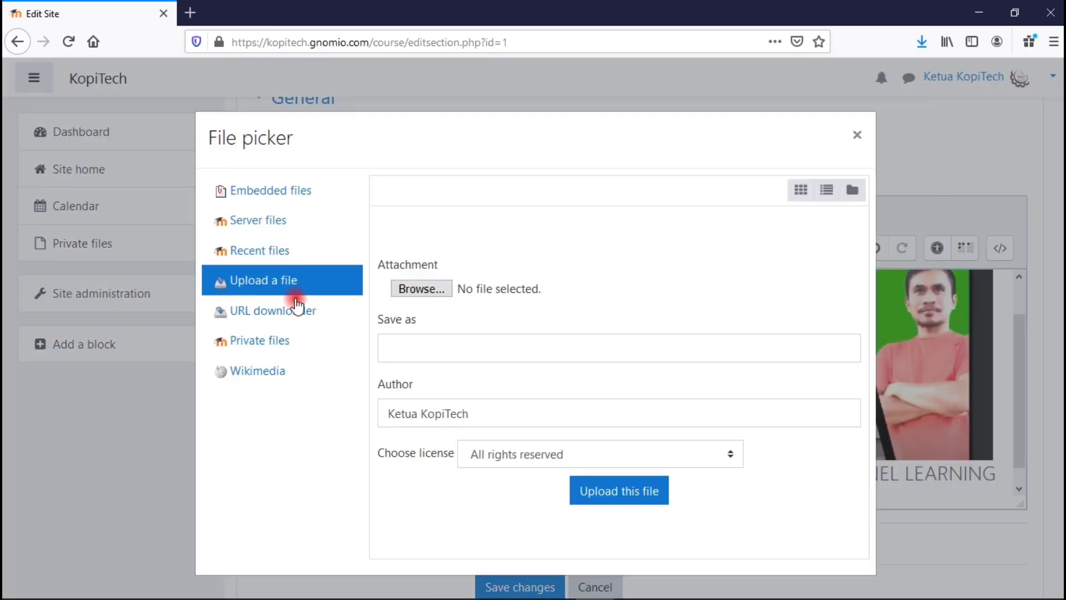
pyautogui.click(281, 254)
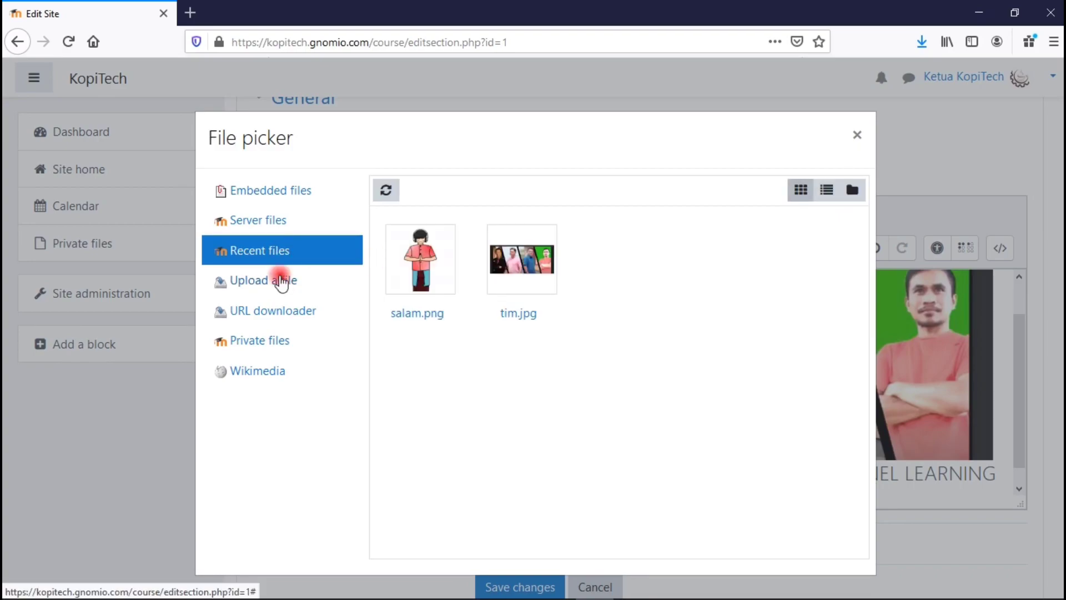
pyautogui.doubleClick(426, 272)
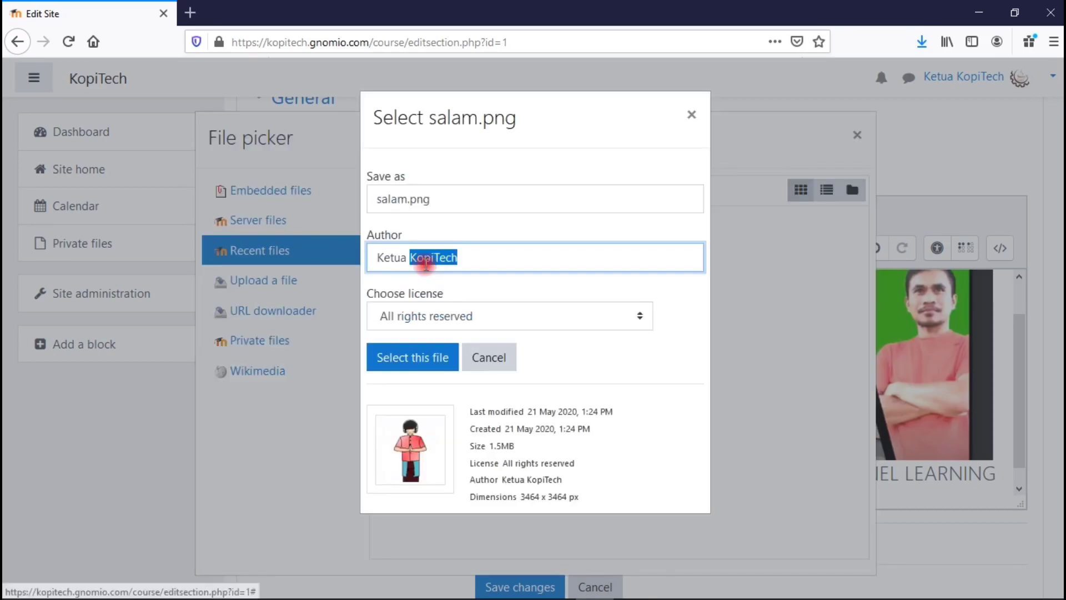
pyautogui.click(683, 315)
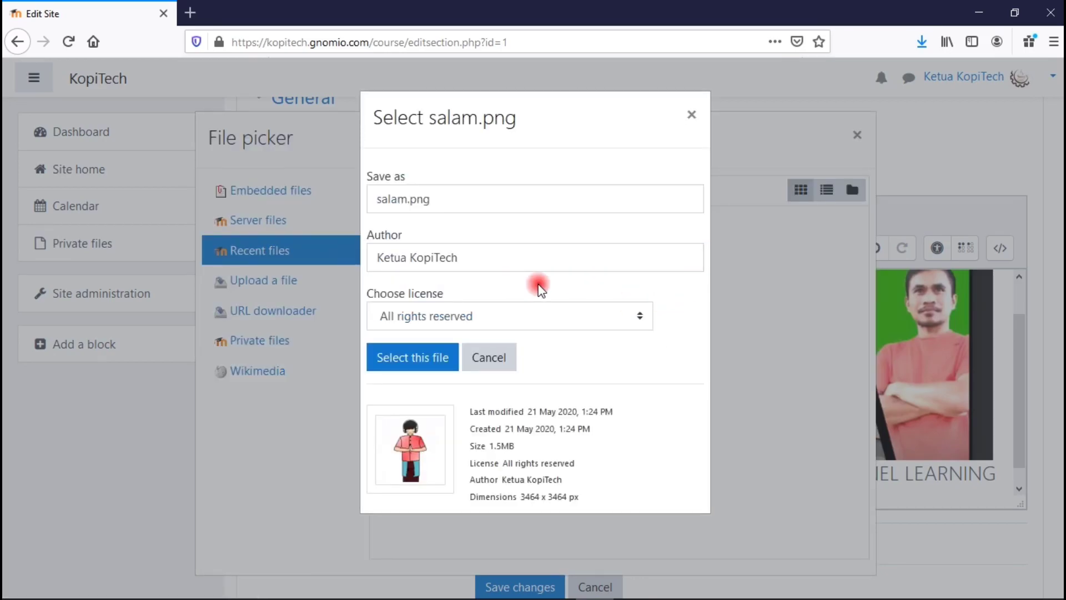
pyautogui.click(412, 360)
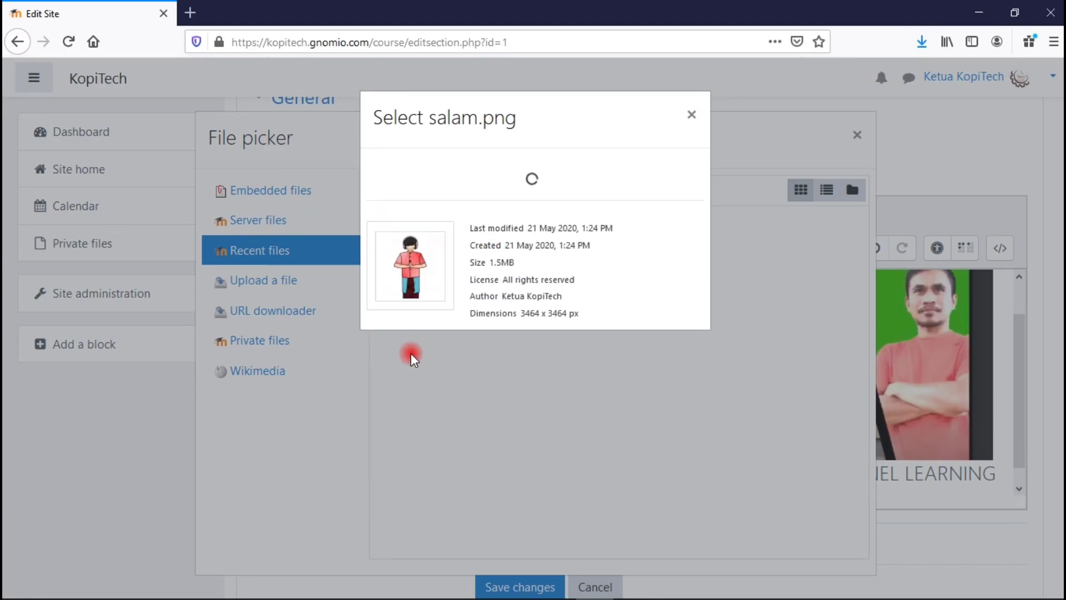
pyautogui.click(443, 369)
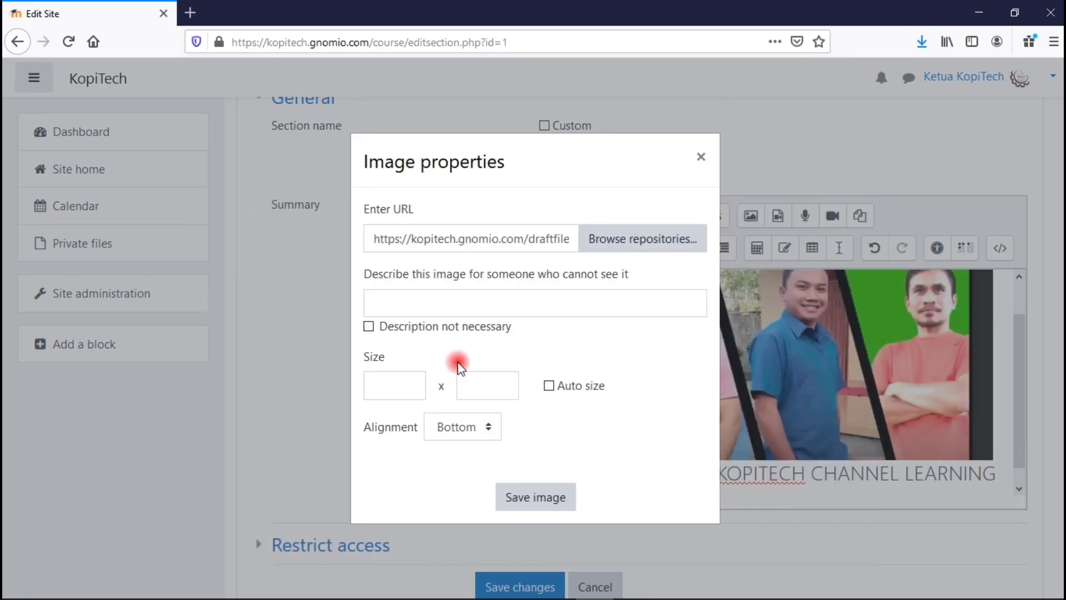
# Describe the image as 'salam' and insert it into the summary.
pyautogui.click(375, 304)
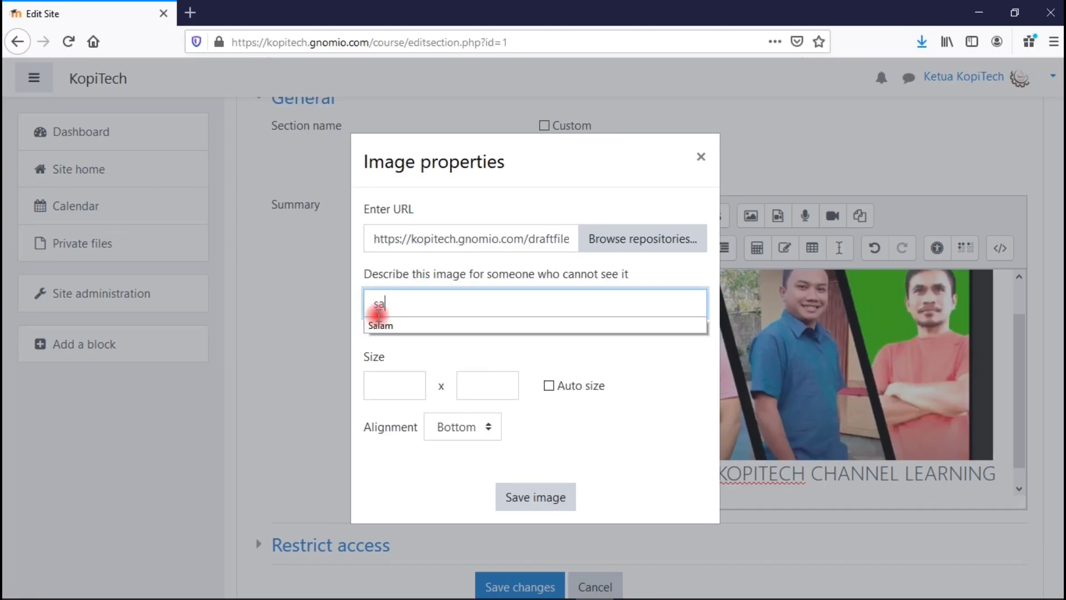
pyautogui.write('salam')
pyautogui.press('Return')
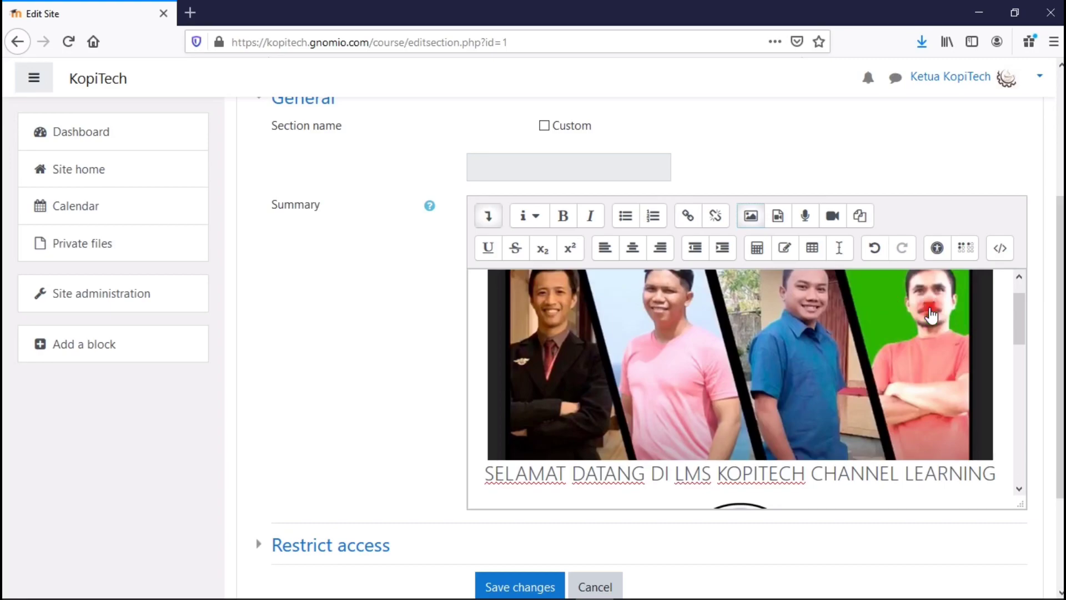
pyautogui.moveTo(1021, 328)
pyautogui.mouseDown()
pyautogui.moveTo(1016, 388)
pyautogui.moveTo(1014, 345)
pyautogui.mouseUp()
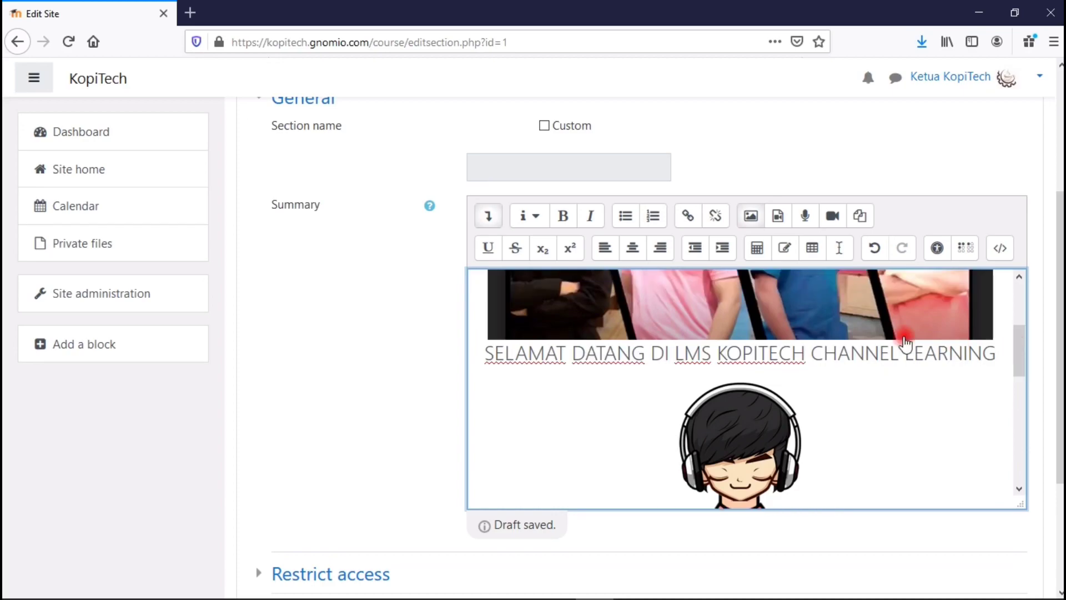
# Resize the team photo from 881 to 400 pixels wide.
pyautogui.click(752, 318)
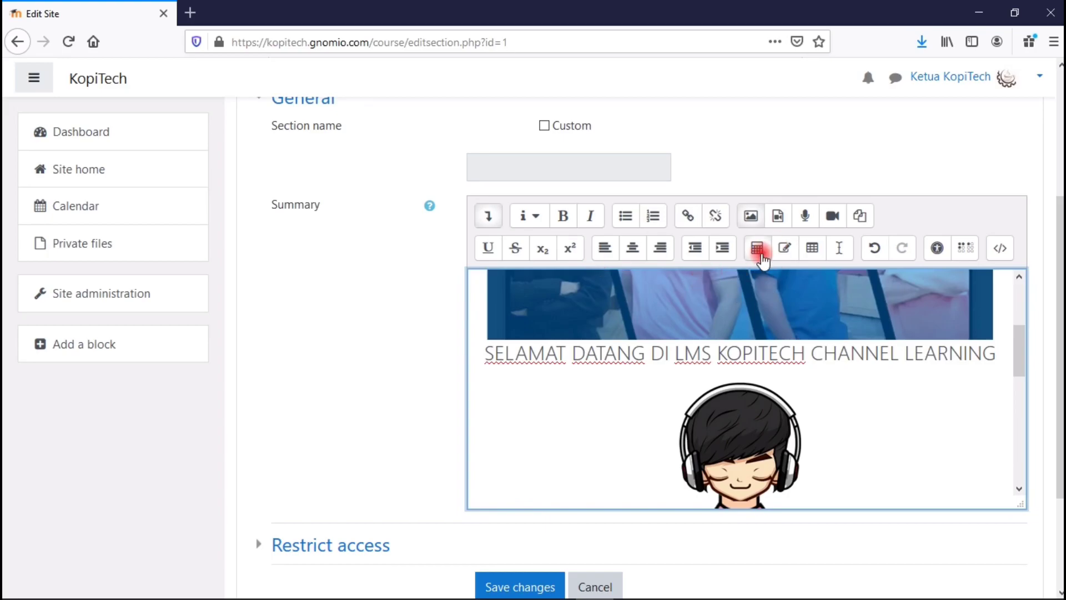
pyautogui.click(751, 216)
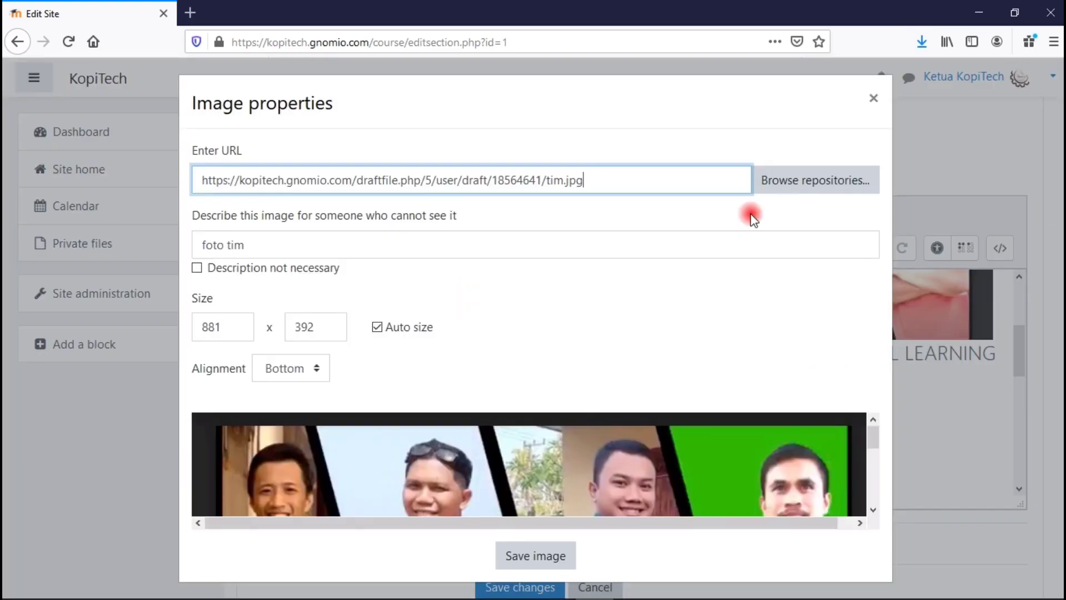
pyautogui.moveTo(617, 100); pyautogui.dragTo(593, 93)
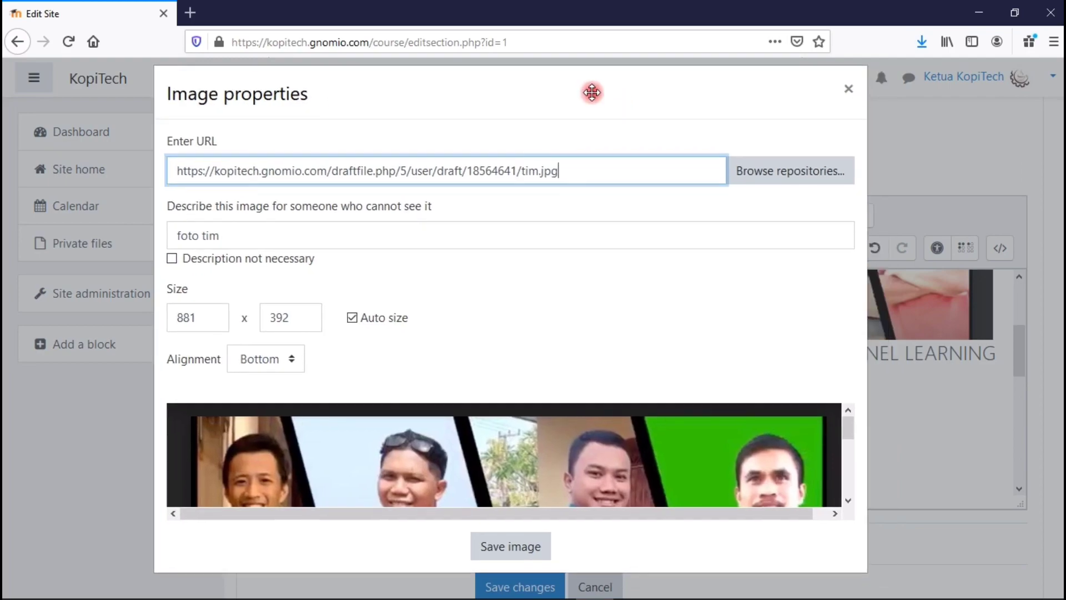
pyautogui.doubleClick(214, 316)
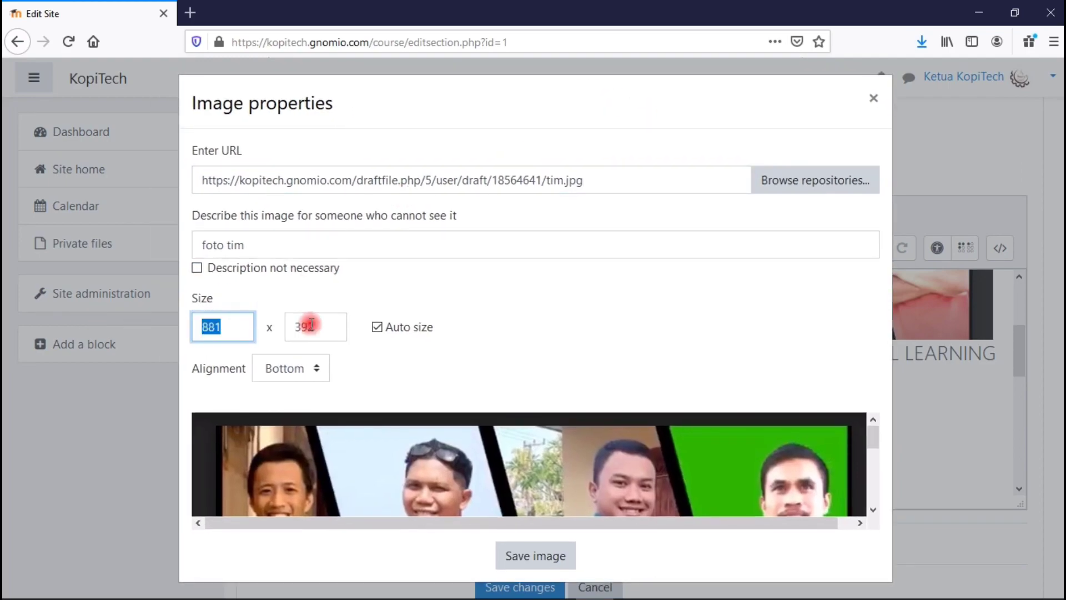
pyautogui.write('400')
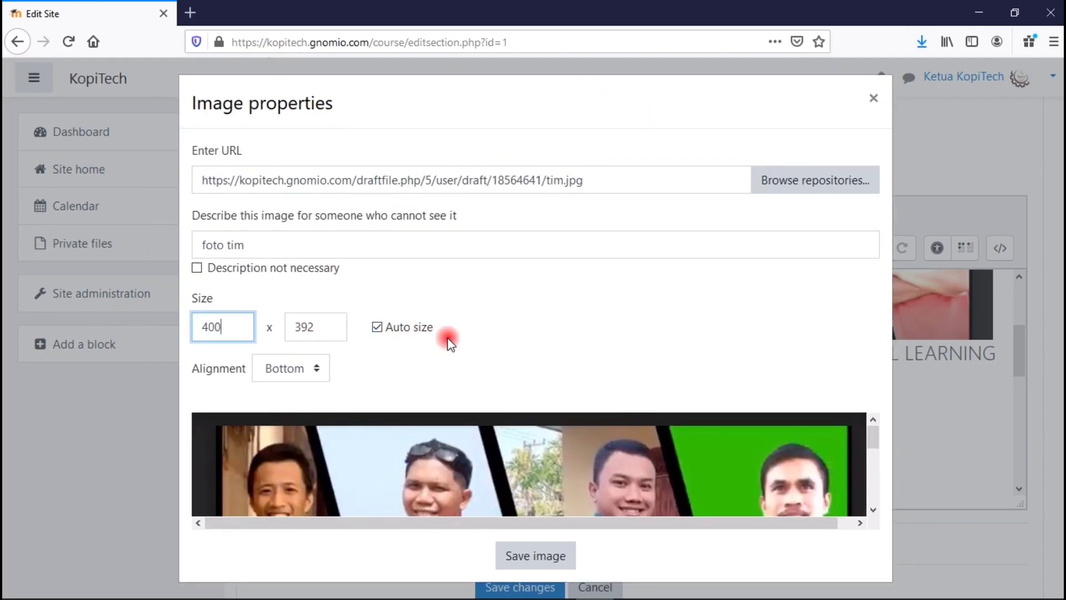
pyautogui.click(374, 358)
pyautogui.click(352, 554)
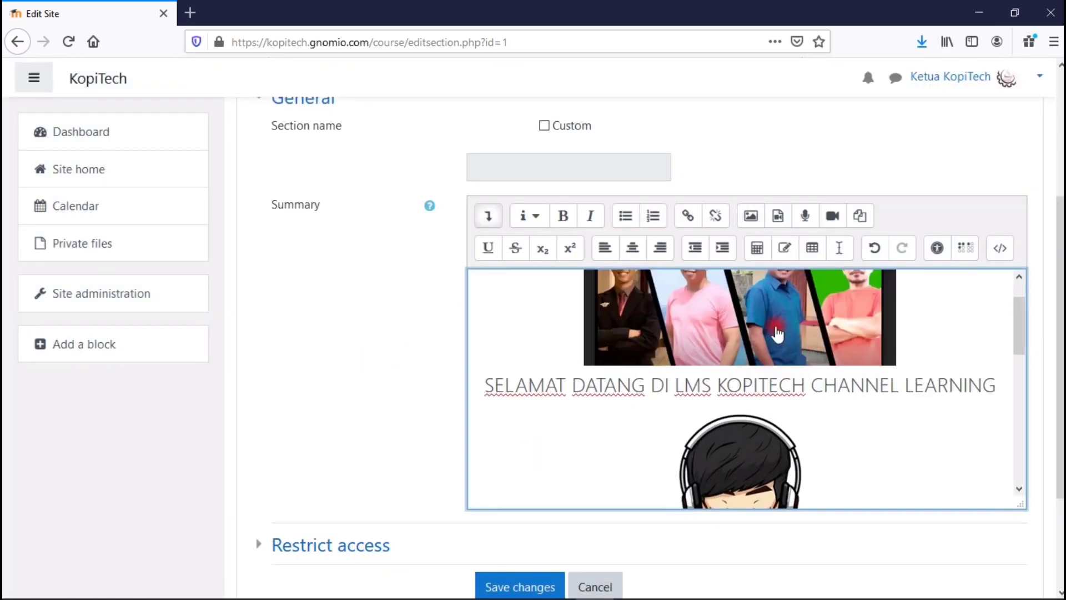
# Resize the cartoon image from 3464 to 400 pixels wide.
pyautogui.click(701, 493)
pyautogui.click(751, 215)
pyautogui.moveTo(83, 328); pyautogui.dragTo(10, 327)
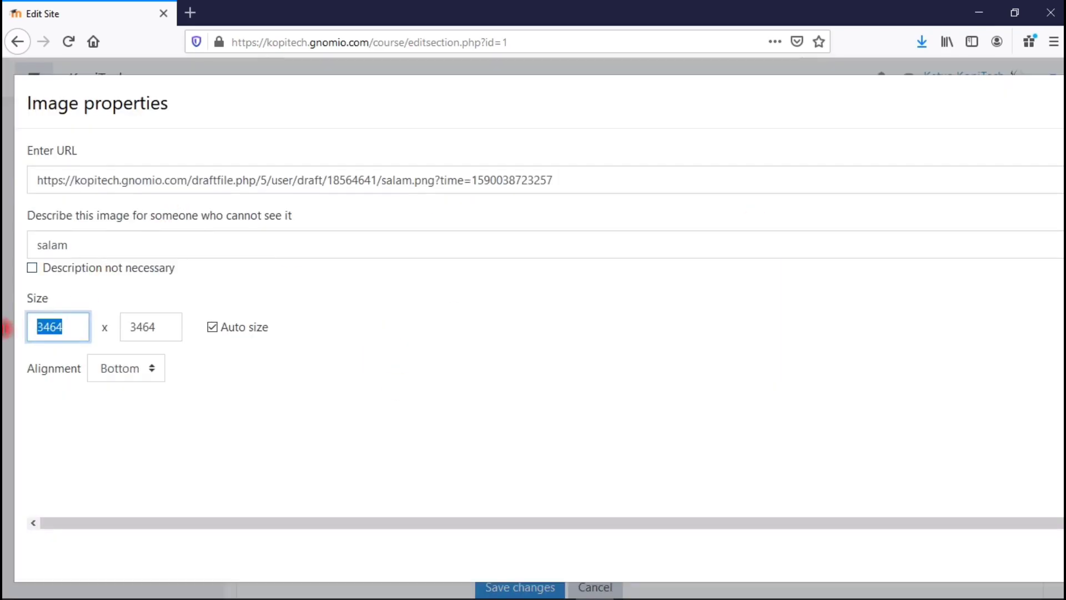
pyautogui.write('400')
pyautogui.click(183, 413)
pyautogui.click(210, 551)
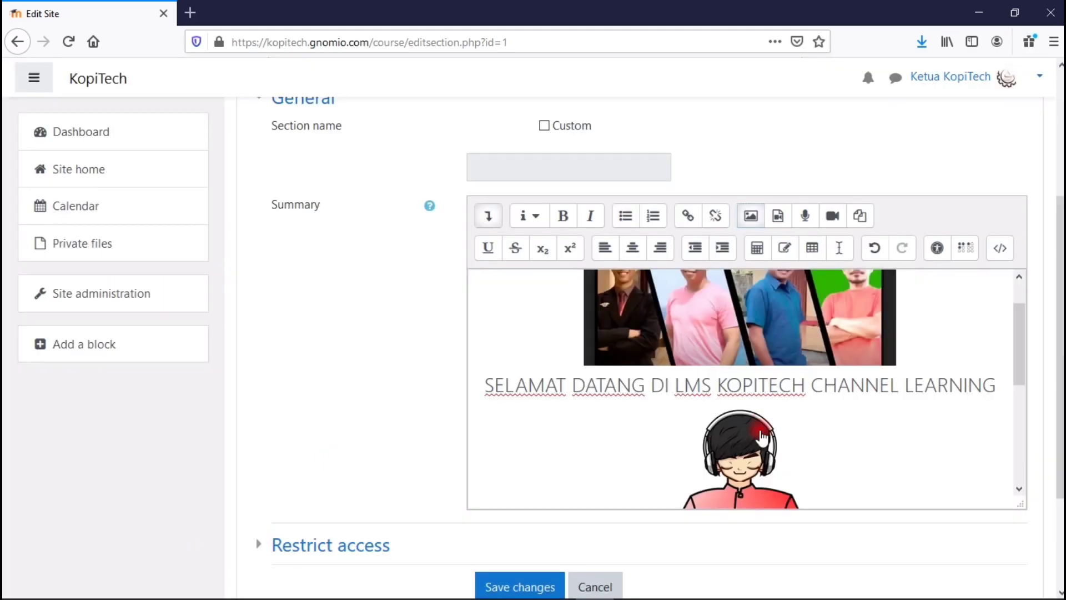
# Save the edited front-page section.
pyautogui.click(331, 545)
pyautogui.scroll(-5, 345, 539)
pyautogui.click(502, 438)
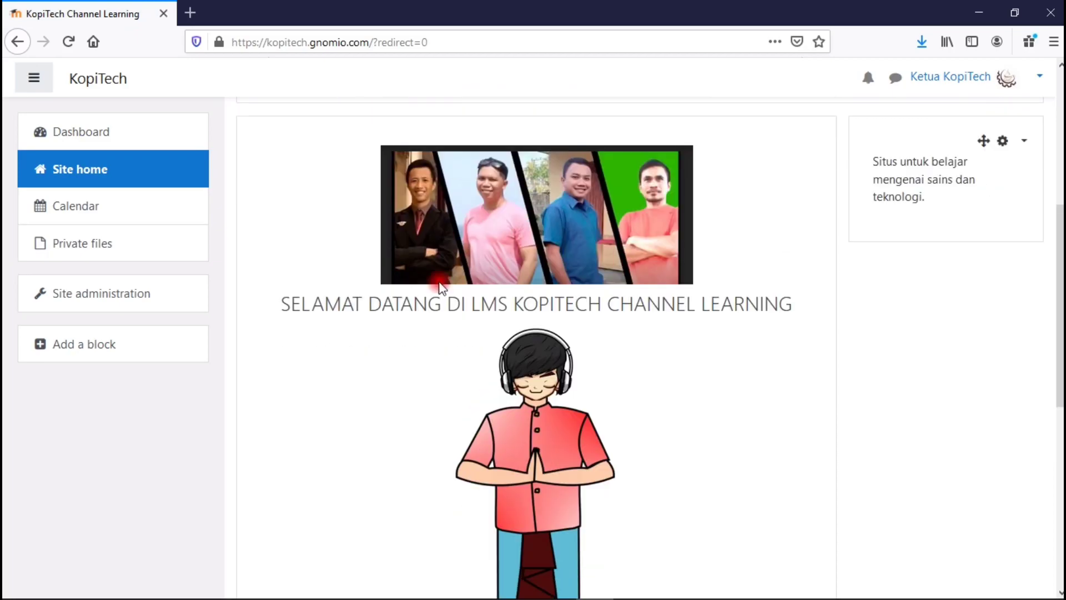
# Scroll up to review the site home with the resized team photo, welcome heading and cartoon.
pyautogui.moveTo(1060, 324); pyautogui.dragTo(1062, 191)
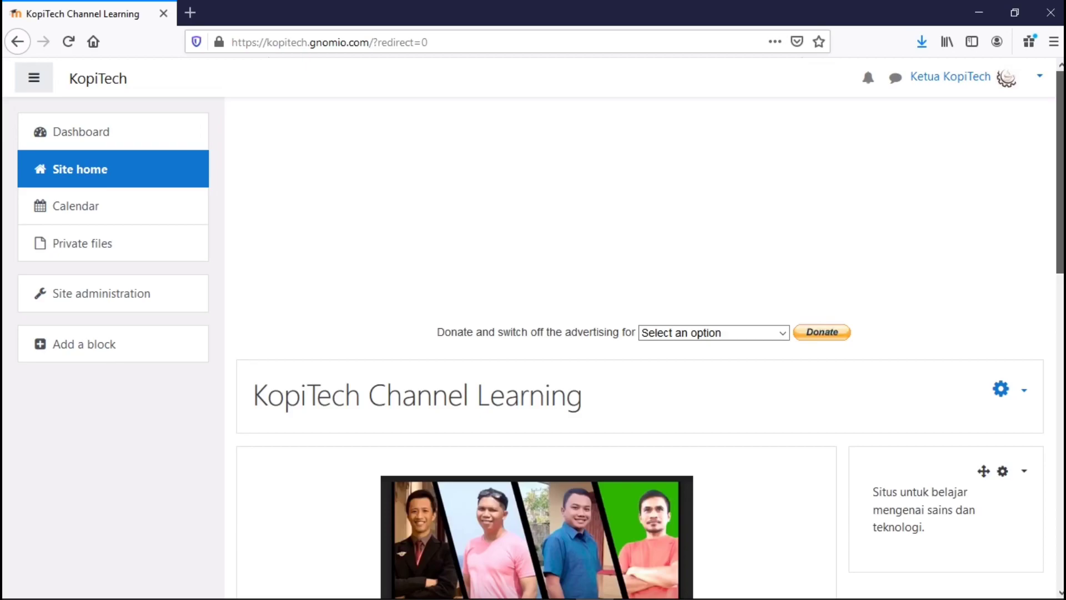
pyautogui.click(41, 247)
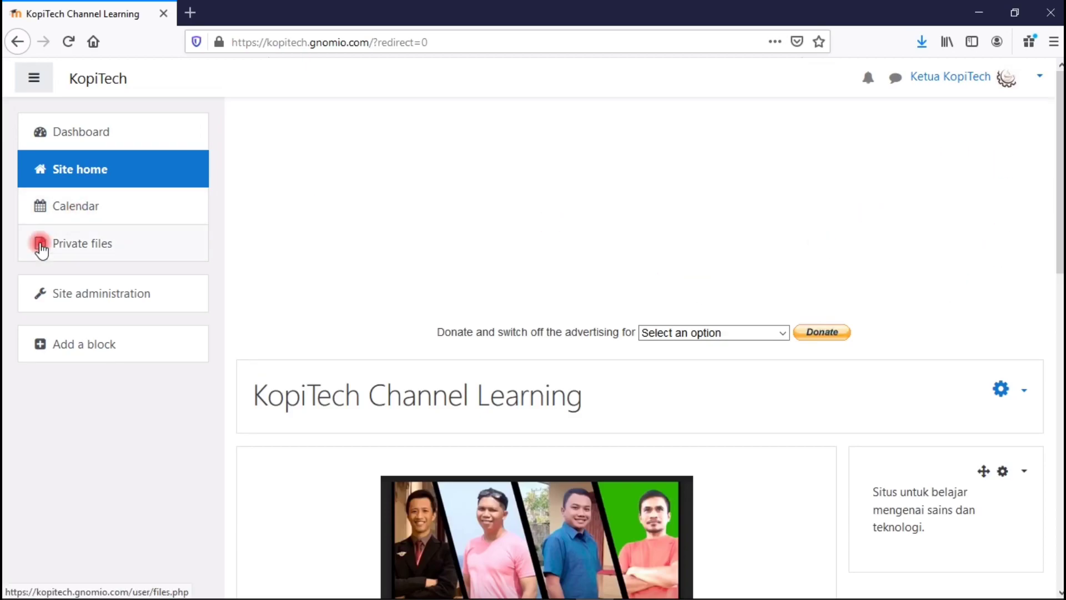
# Open the Calendar from the navigation drawer to view May 2020.
pyautogui.click(99, 220)
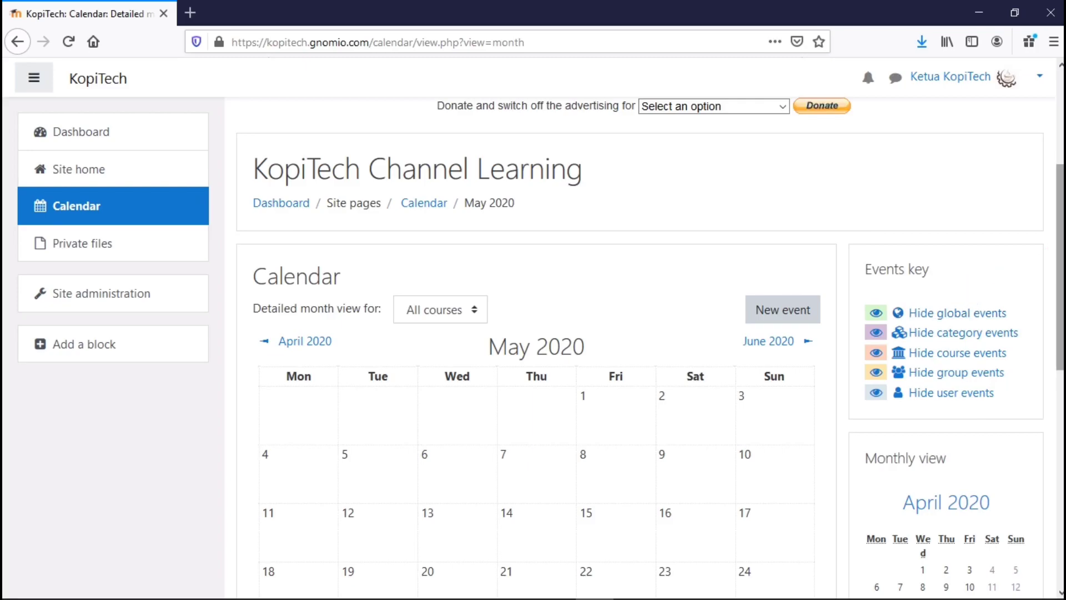
pyautogui.scroll(-5, 1061, 267)
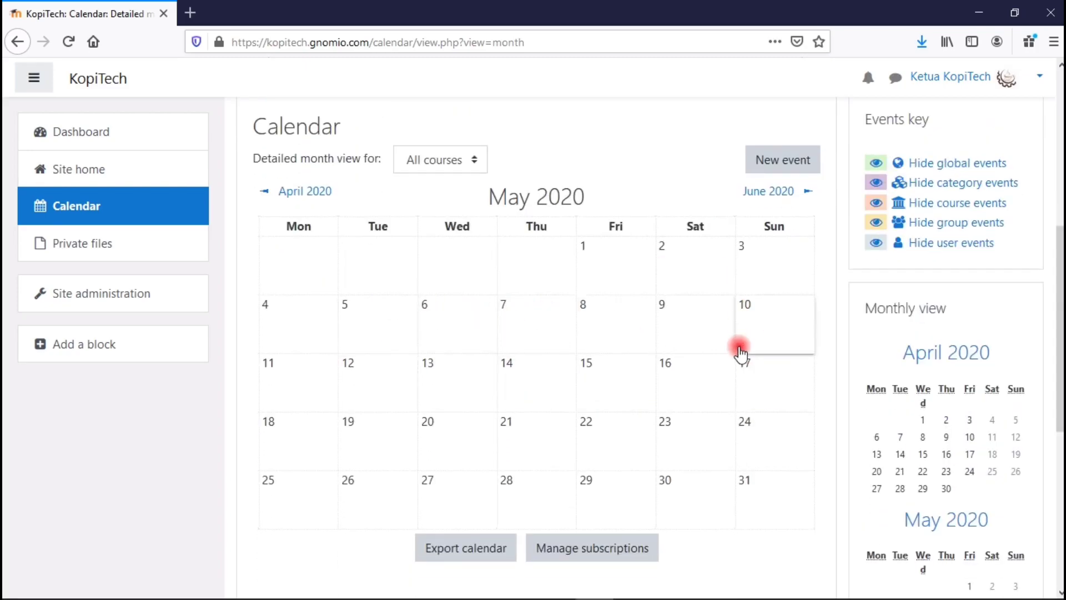
# Start a new event titled 'Upacara HUT Kemerdekaan RI' dated 17 August 2020.
pyautogui.click(758, 162)
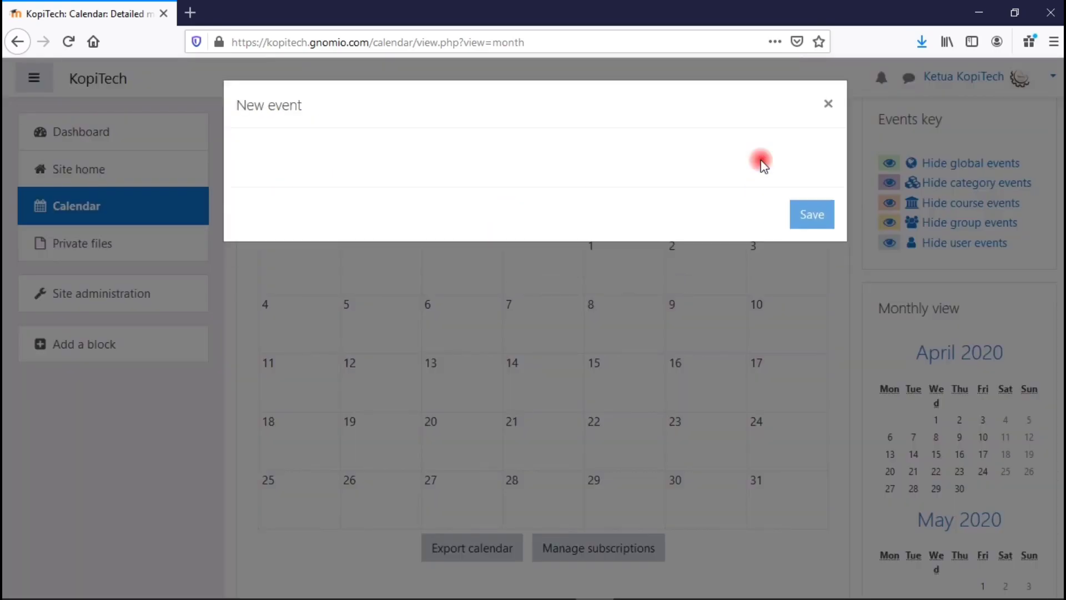
pyautogui.click(449, 160)
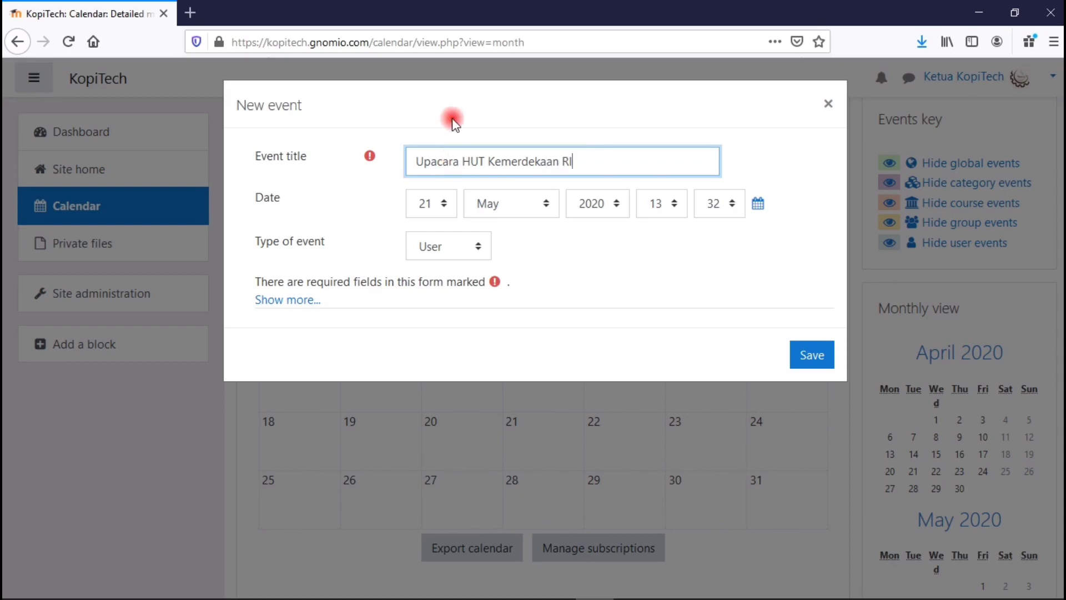
pyautogui.click(450, 204)
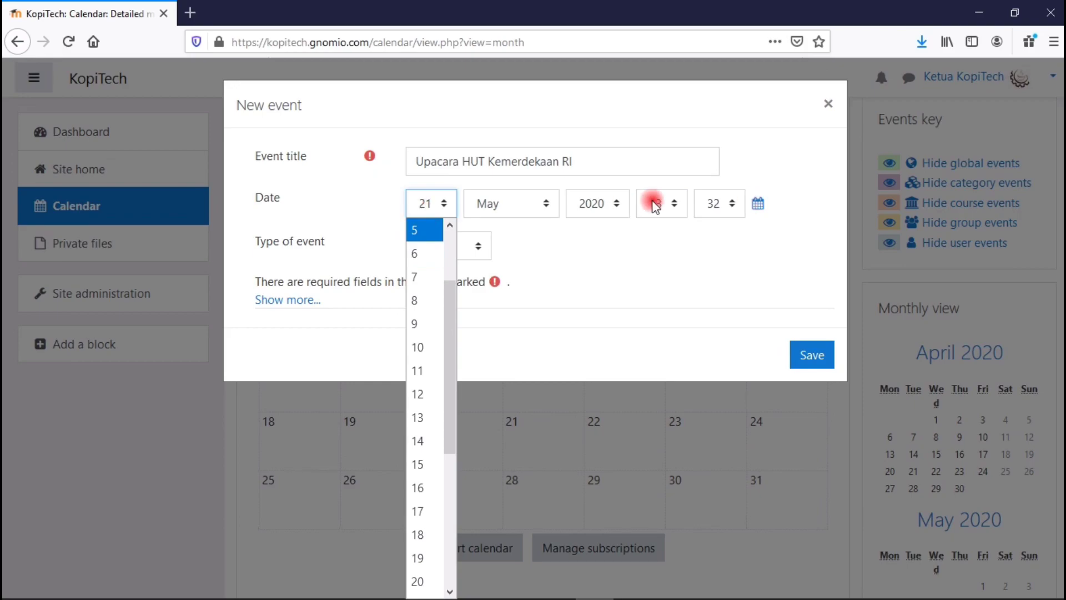
pyautogui.click(758, 204)
pyautogui.click(626, 74)
pyautogui.click(627, 75)
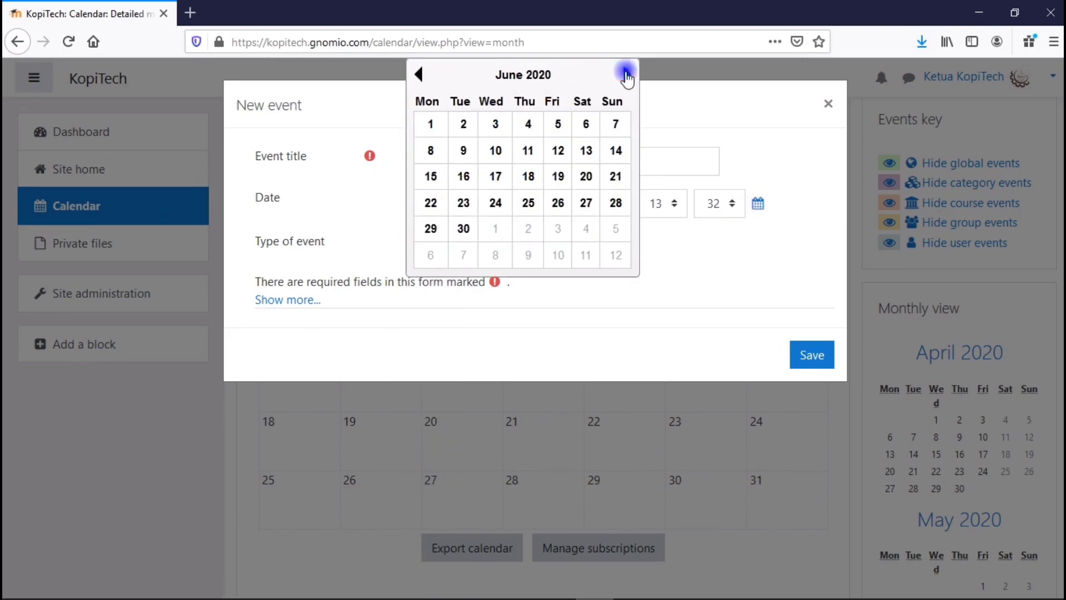
pyautogui.click(626, 74)
pyautogui.click(558, 175)
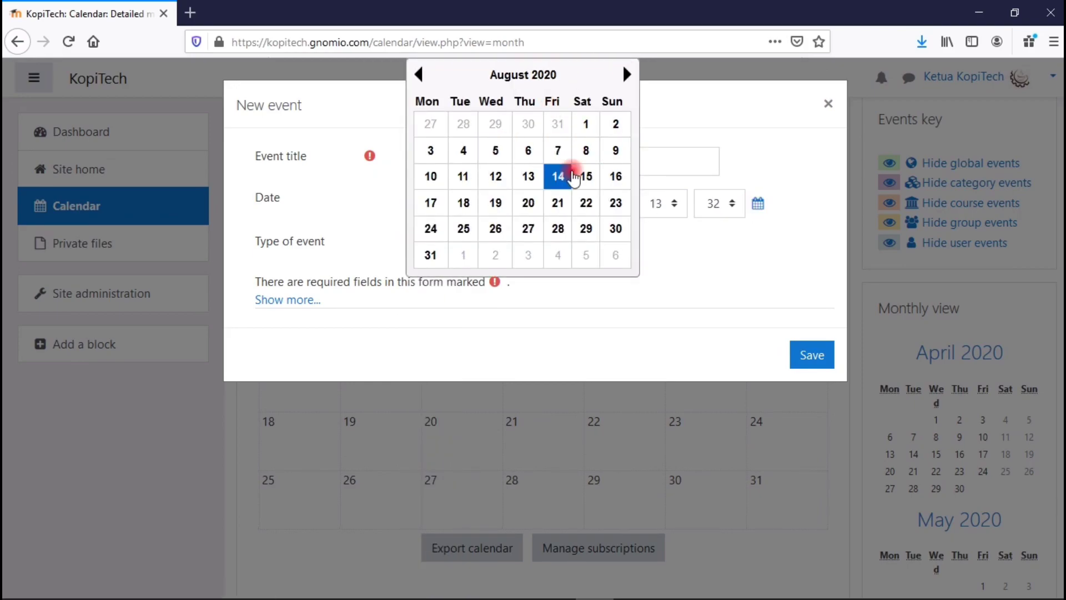
pyautogui.click(431, 201)
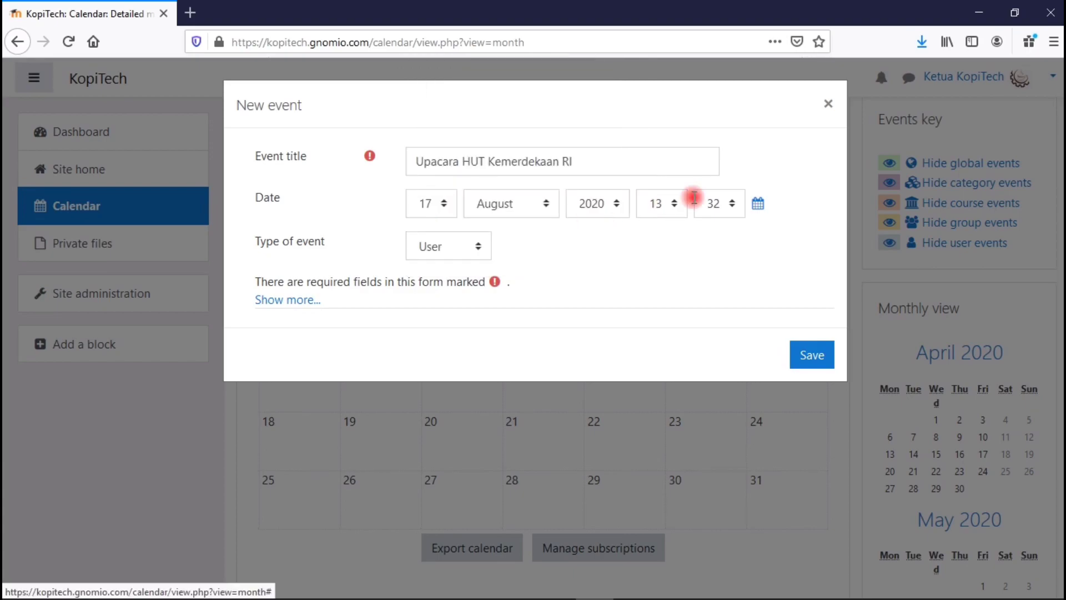
# Set the event time to 07:00.
pyautogui.click(671, 202)
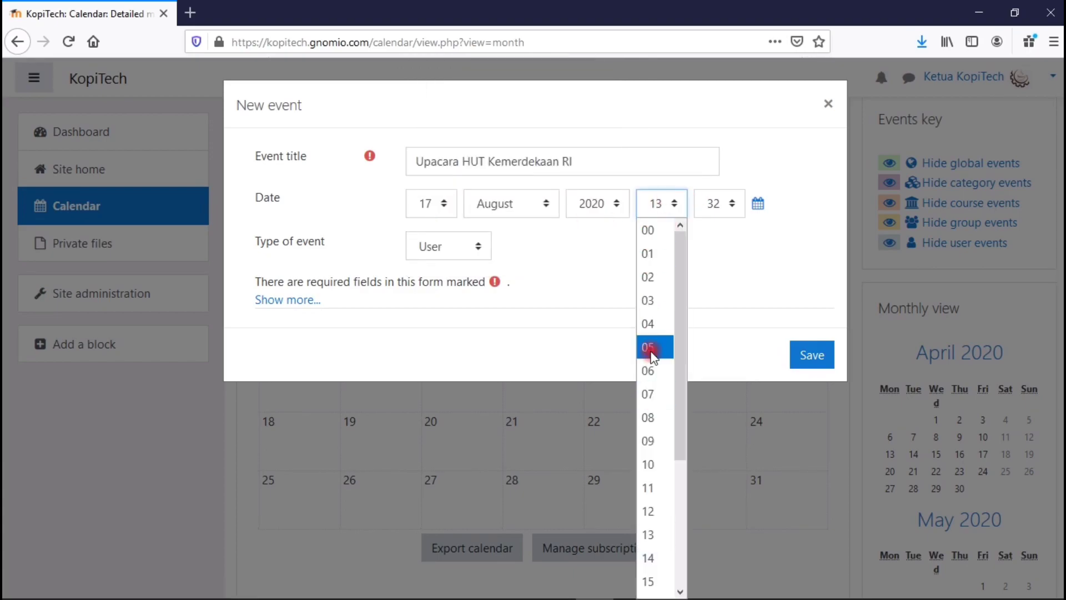
pyautogui.click(650, 394)
pyautogui.click(722, 204)
pyautogui.moveTo(745, 349); pyautogui.dragTo(738, 231)
pyautogui.click(711, 230)
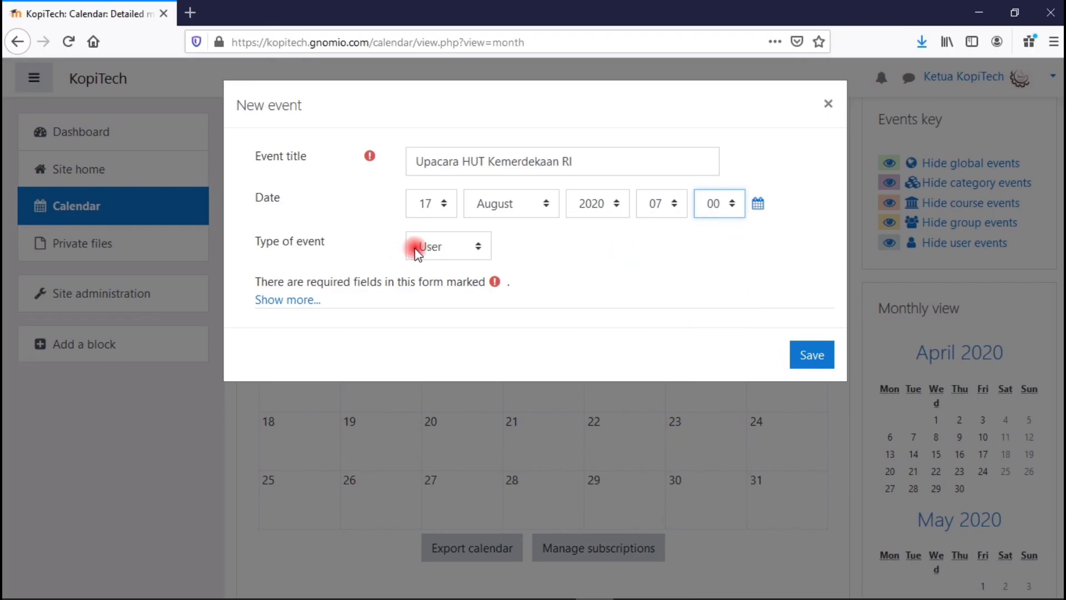
# Try the Category and Site event types, settling on User.
pyautogui.click(476, 249)
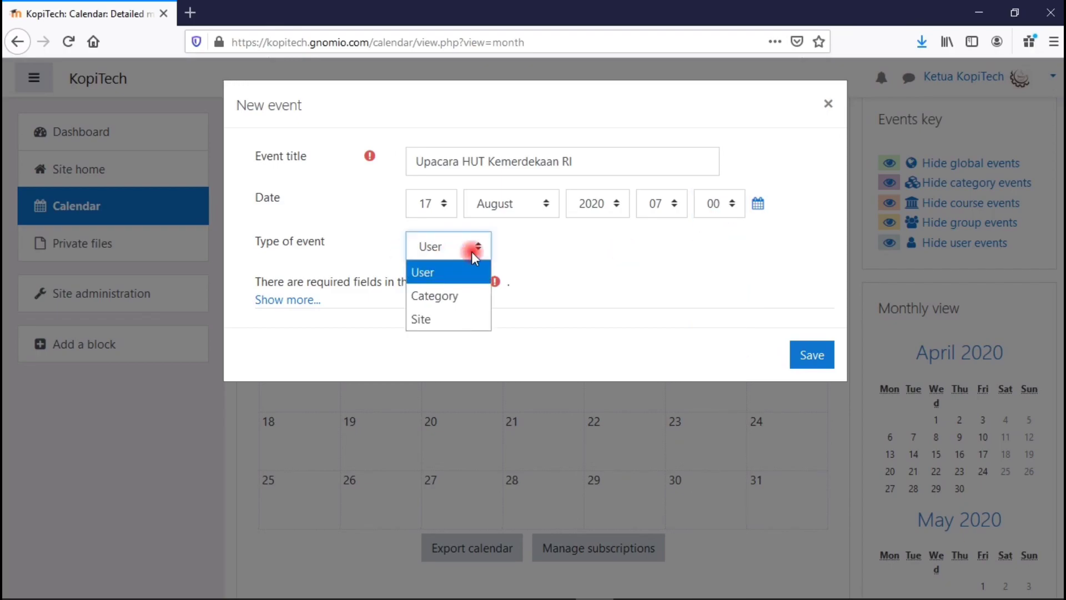
pyautogui.click(440, 276)
pyautogui.click(443, 245)
pyautogui.click(444, 294)
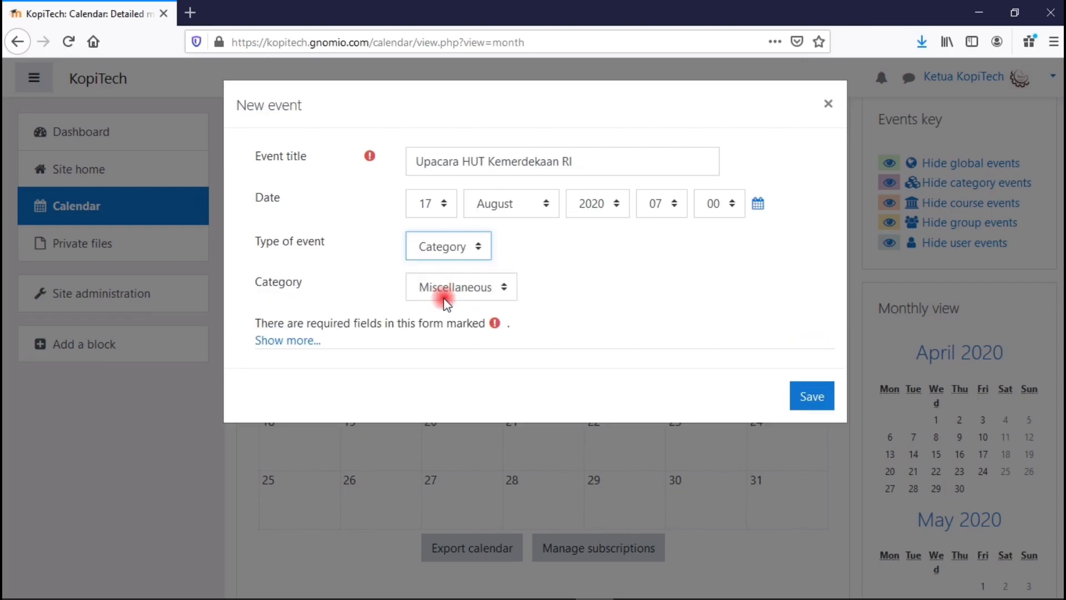
pyautogui.click(450, 289)
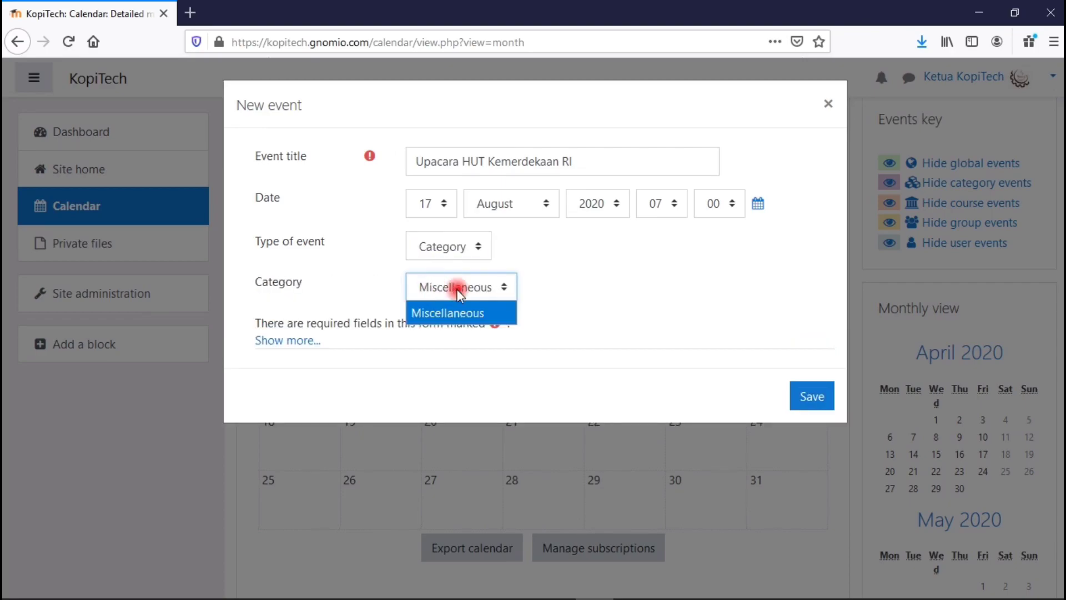
pyautogui.click(453, 245)
pyautogui.click(454, 246)
pyautogui.click(435, 315)
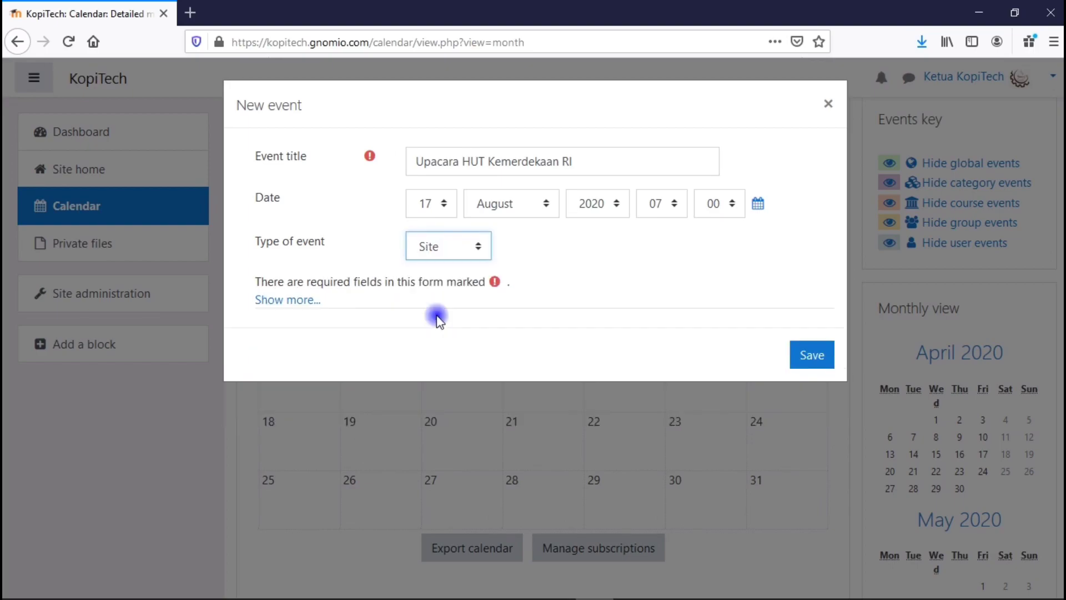
pyautogui.click(451, 255)
pyautogui.click(436, 272)
# Write the flag-ceremony description and set a 60-minute duration.
pyautogui.click(289, 302)
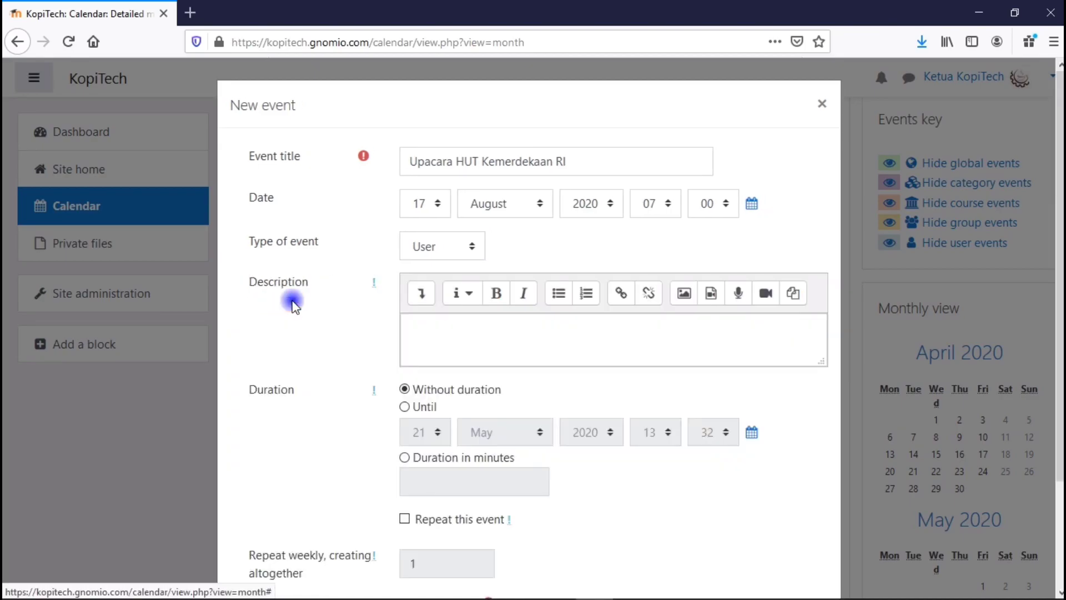
pyautogui.click(511, 339)
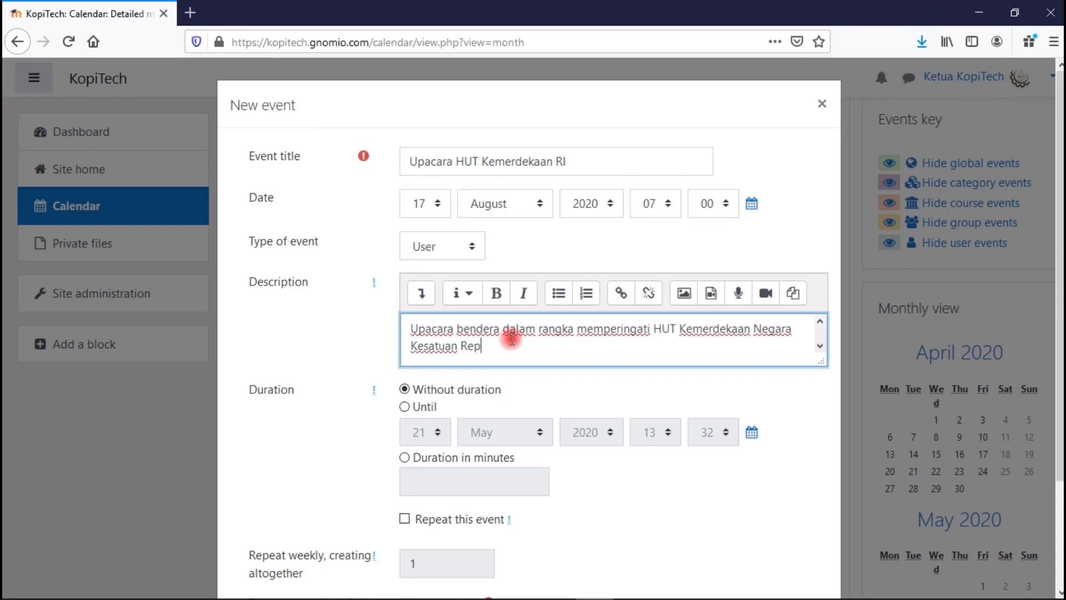
pyautogui.click(445, 390)
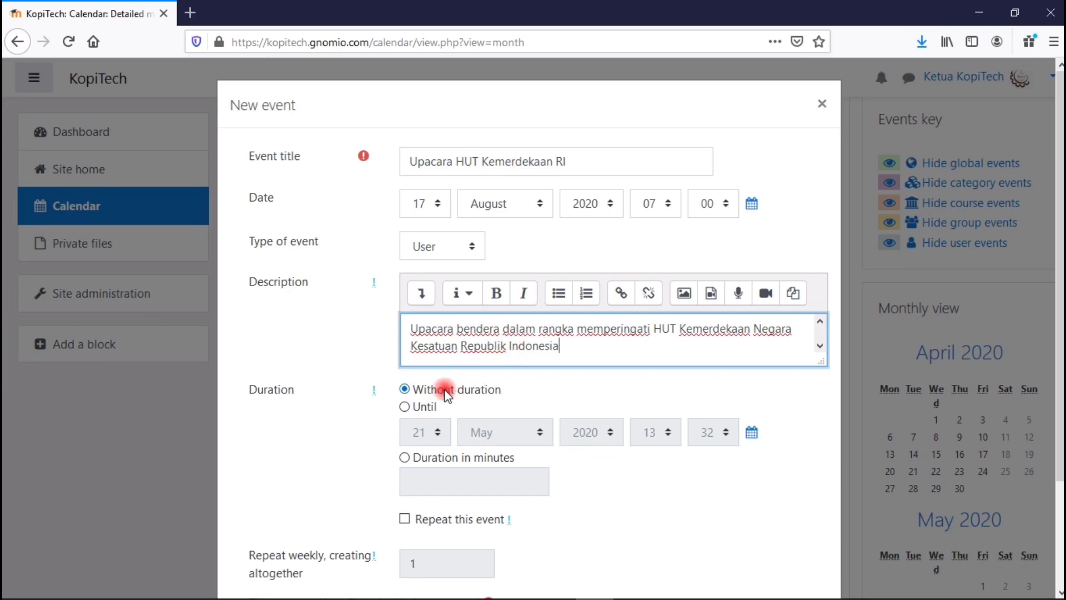
pyautogui.click(406, 406)
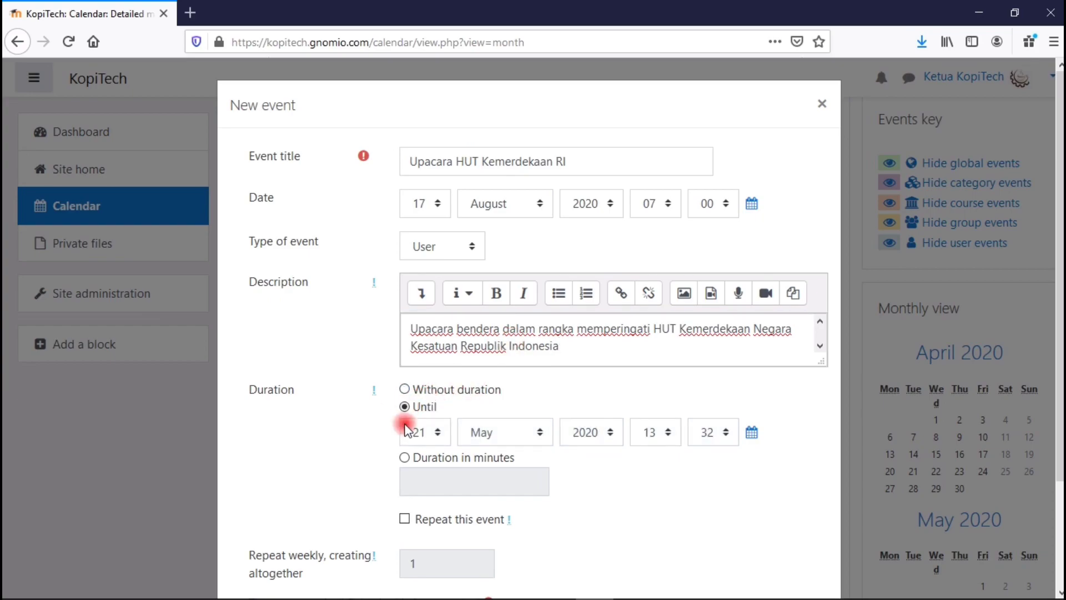
pyautogui.click(404, 459)
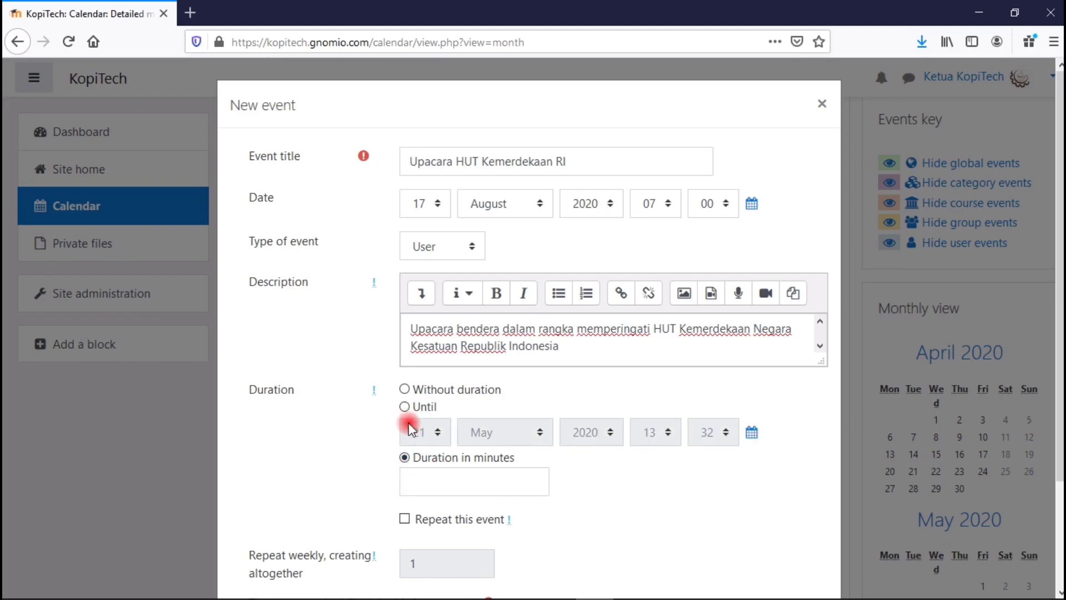
pyautogui.click(407, 408)
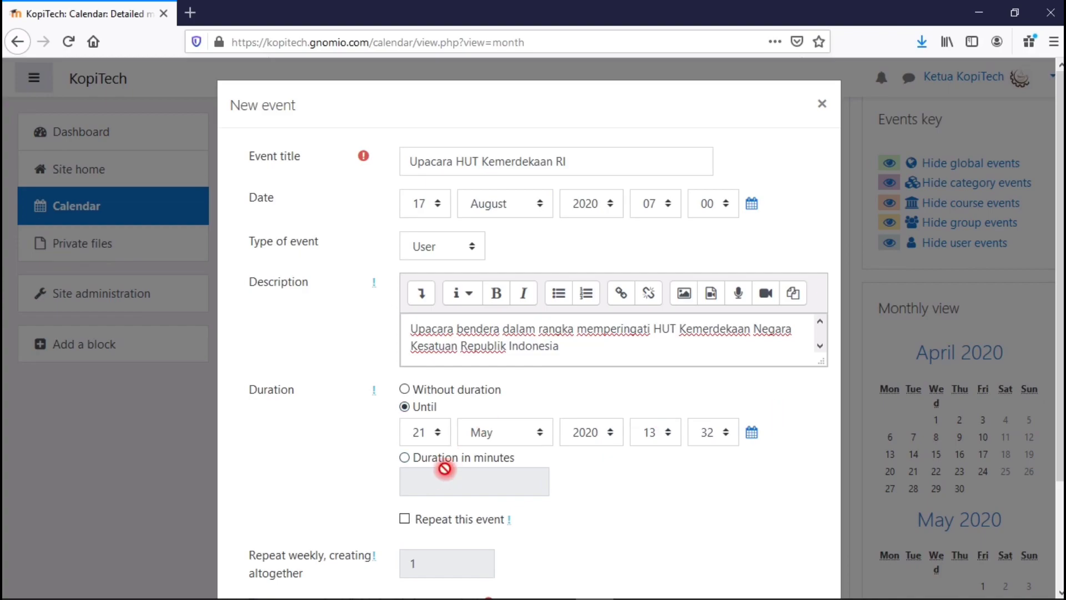
pyautogui.click(405, 459)
pyautogui.click(429, 480)
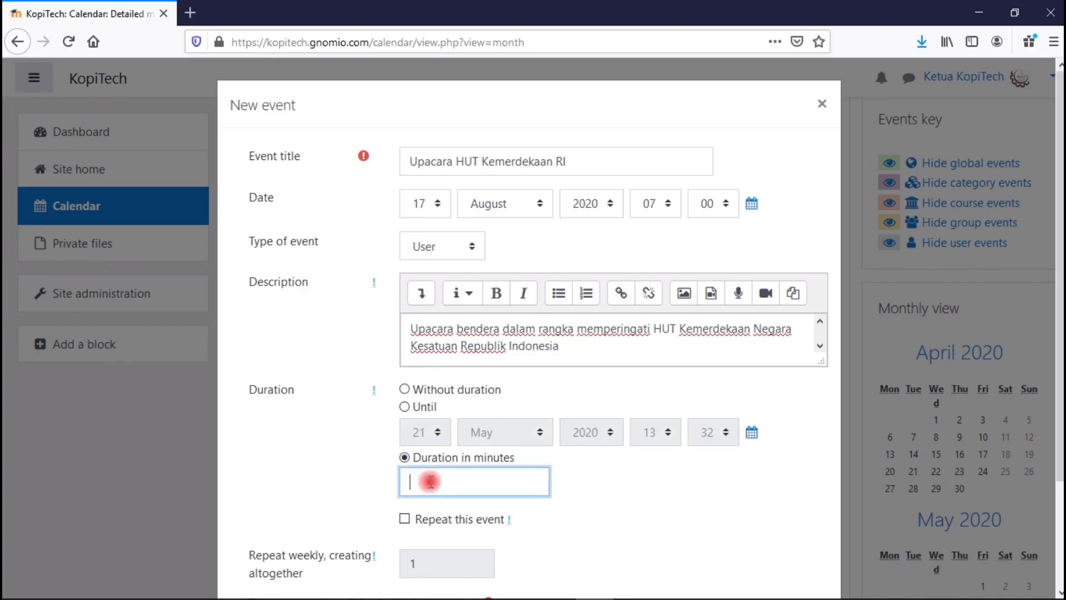
pyautogui.write('60')
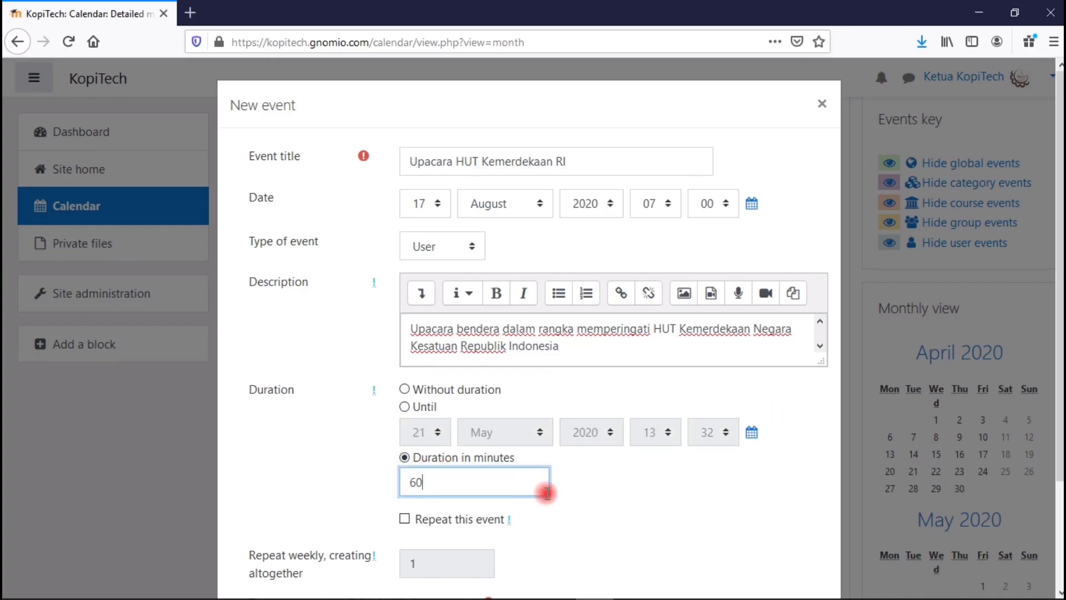
# Leave Repeat this event unchecked.
pyautogui.scroll(-1, 1041, 301)
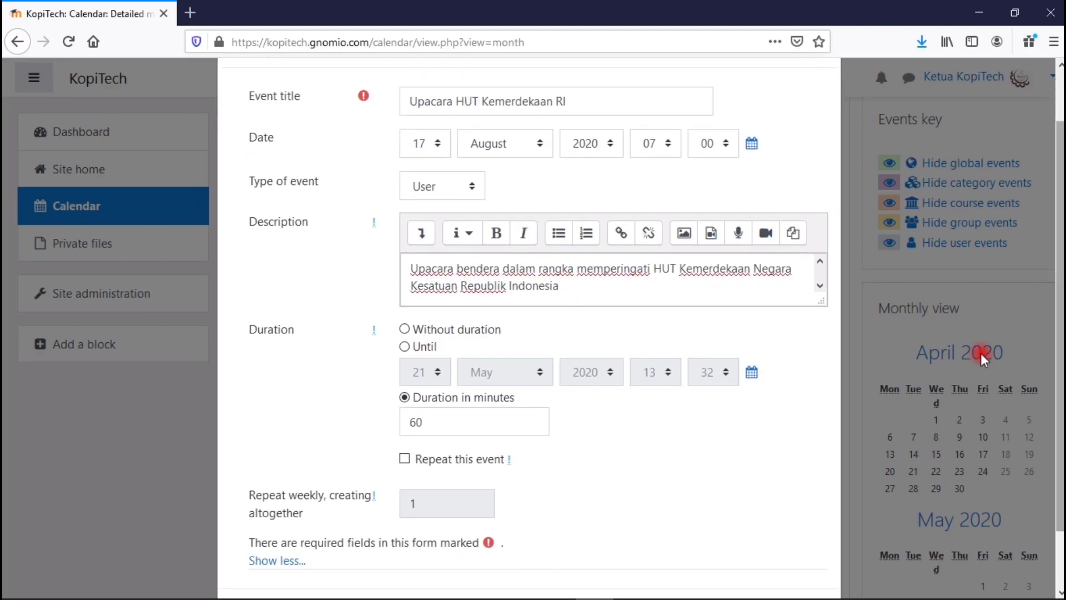
pyautogui.click(405, 459)
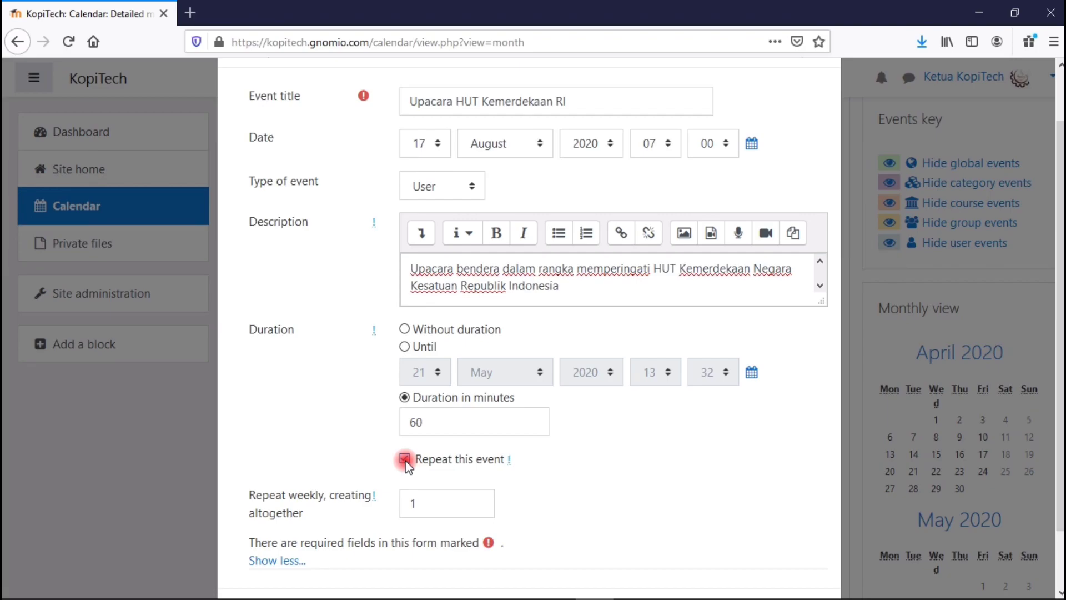
pyautogui.click(405, 459)
pyautogui.click(405, 459)
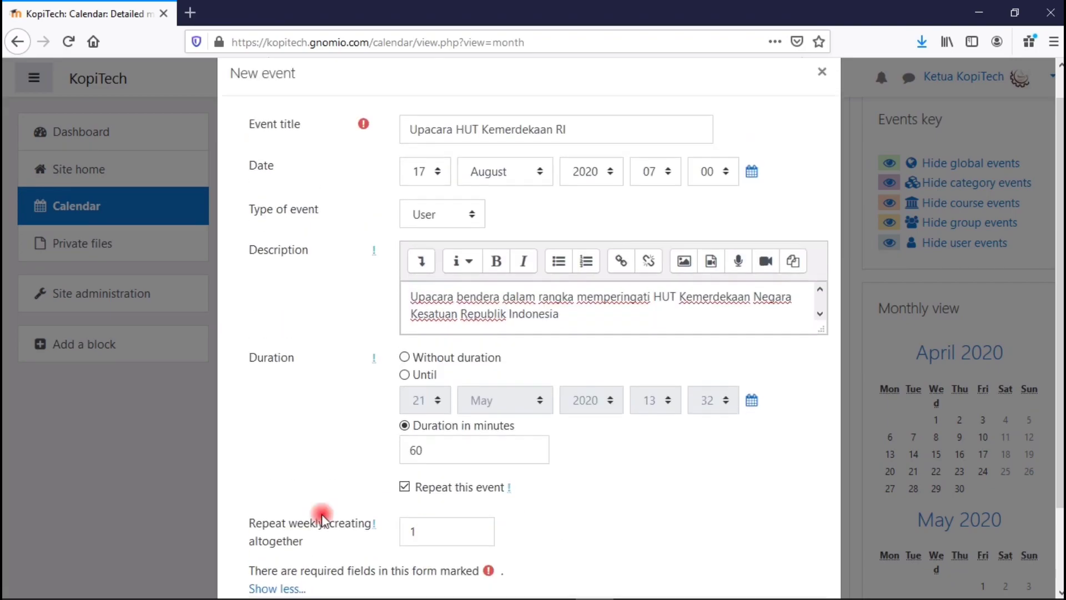
pyautogui.scroll(-1, 424, 505)
pyautogui.click(407, 434)
pyautogui.click(405, 393)
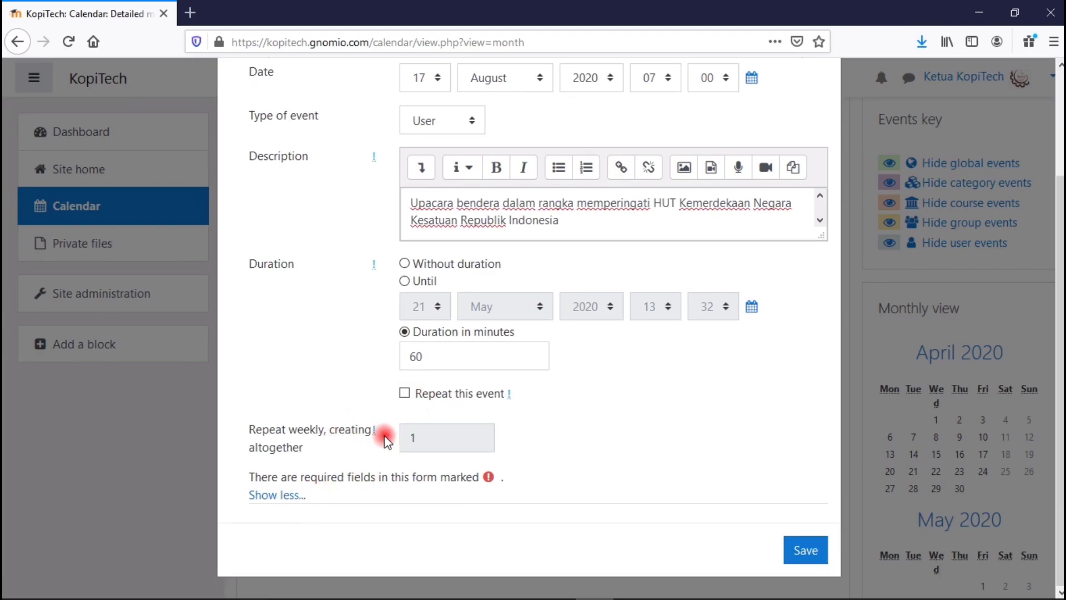
pyautogui.click(798, 549)
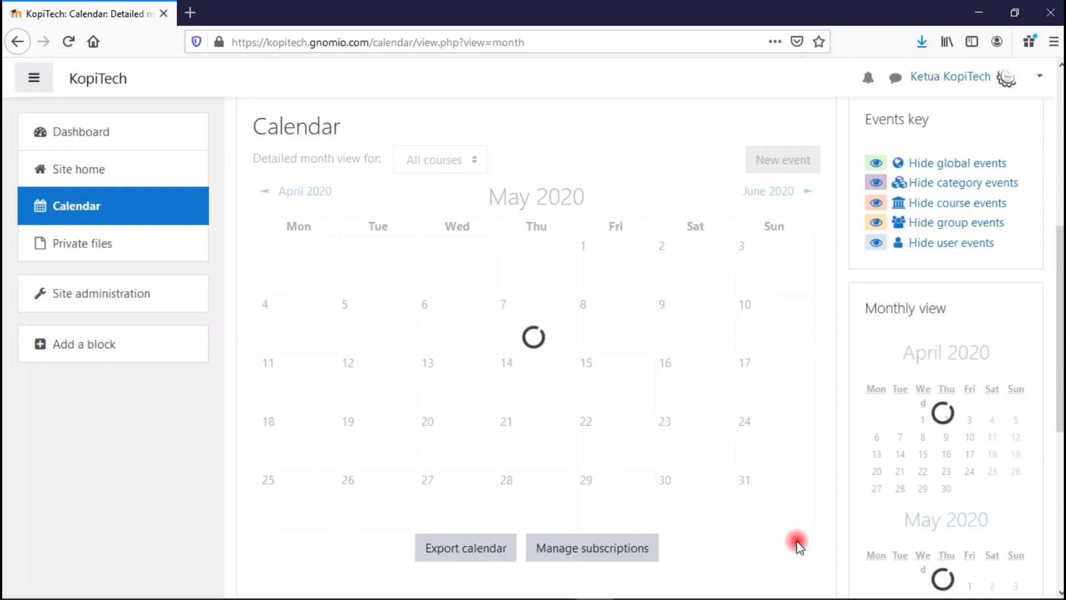
pyautogui.click(786, 195)
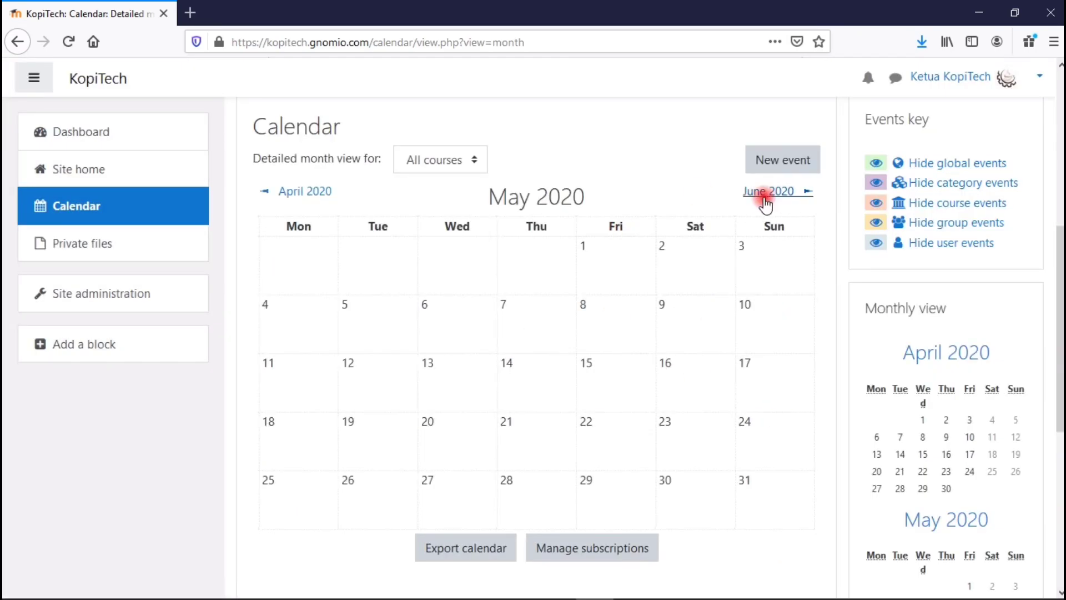
pyautogui.click(792, 193)
pyautogui.click(793, 195)
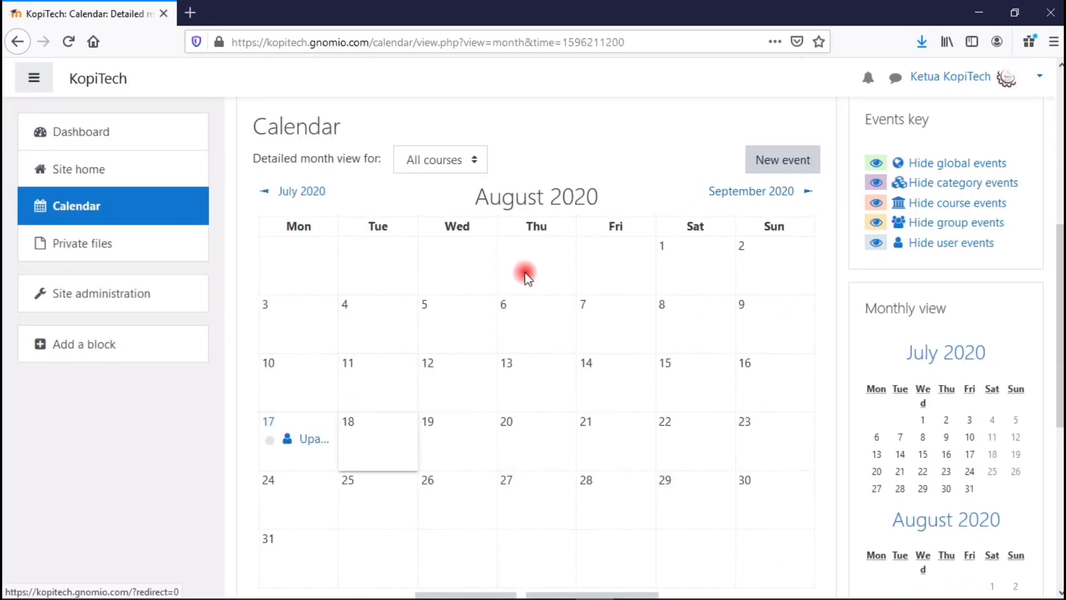
pyautogui.click(305, 440)
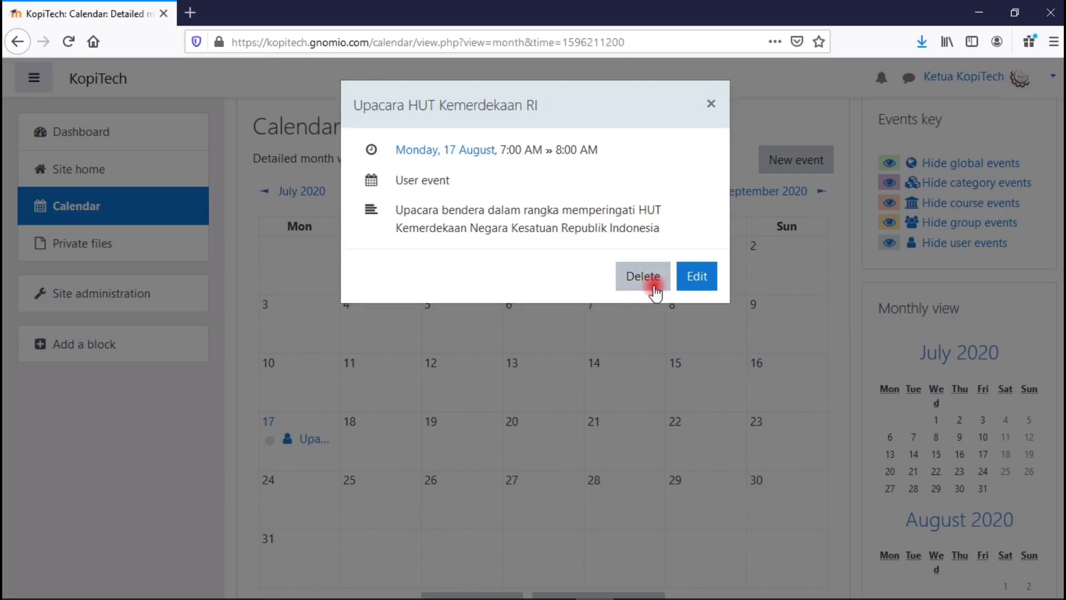
pyautogui.click(714, 105)
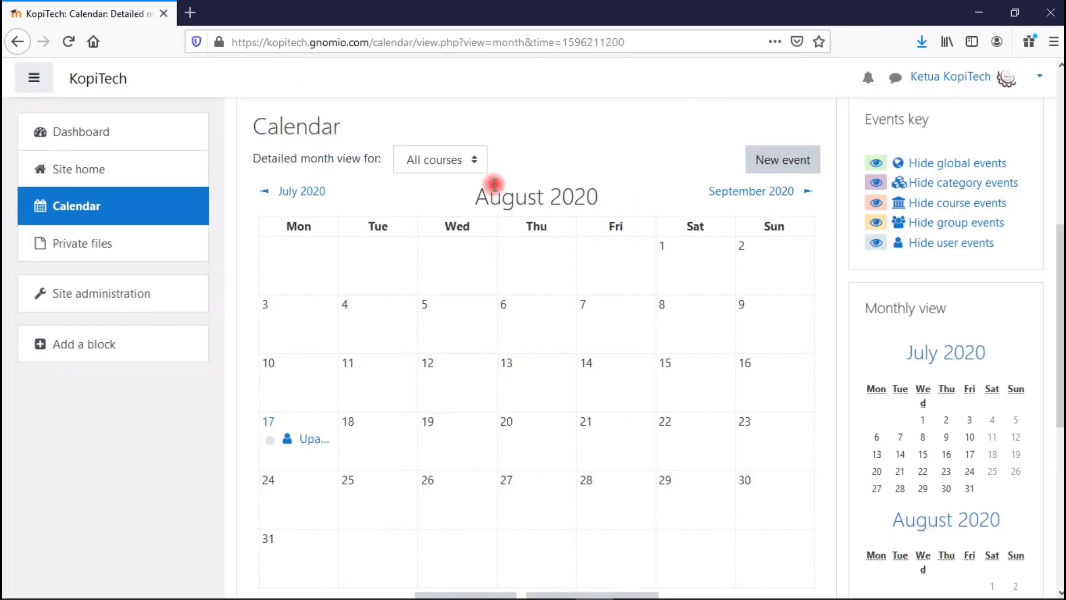
pyautogui.click(459, 162)
pyautogui.click(439, 183)
pyautogui.click(349, 195)
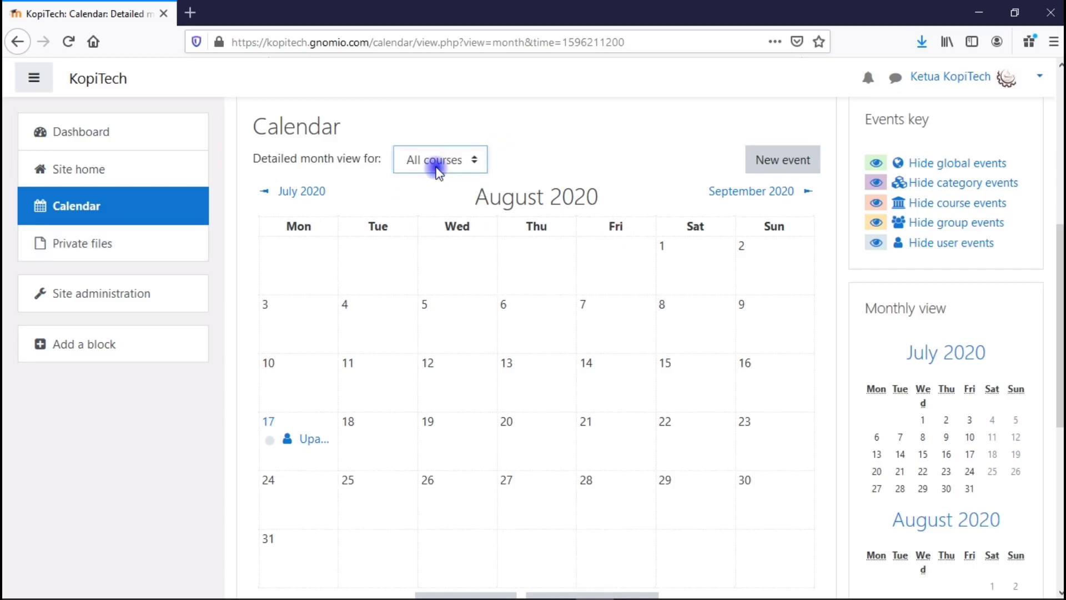
pyautogui.click(322, 193)
pyautogui.click(322, 192)
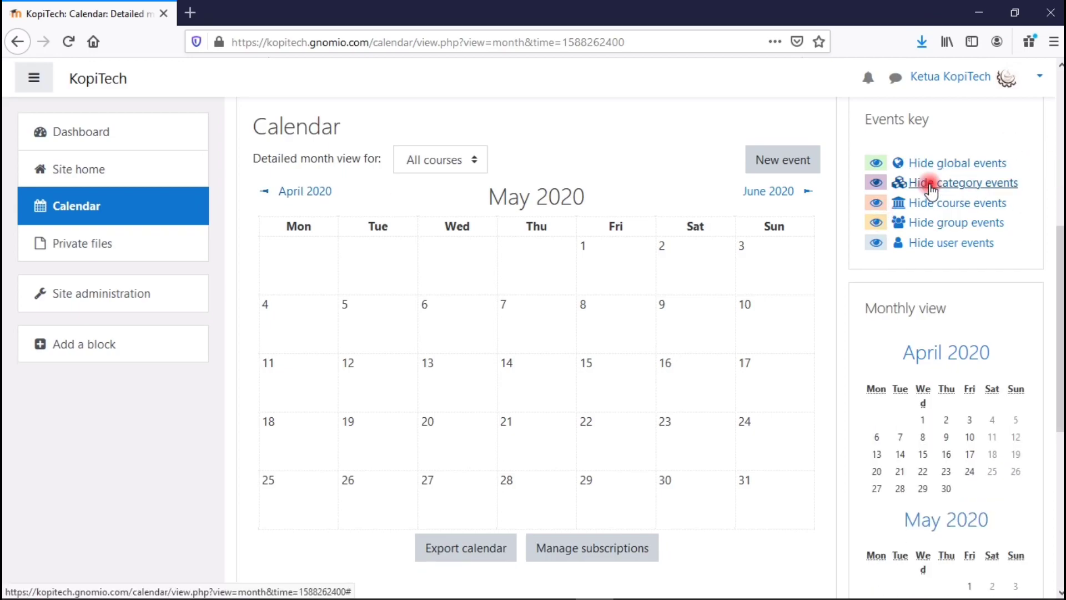
pyautogui.click(935, 243)
pyautogui.scroll(-2, 556, 333)
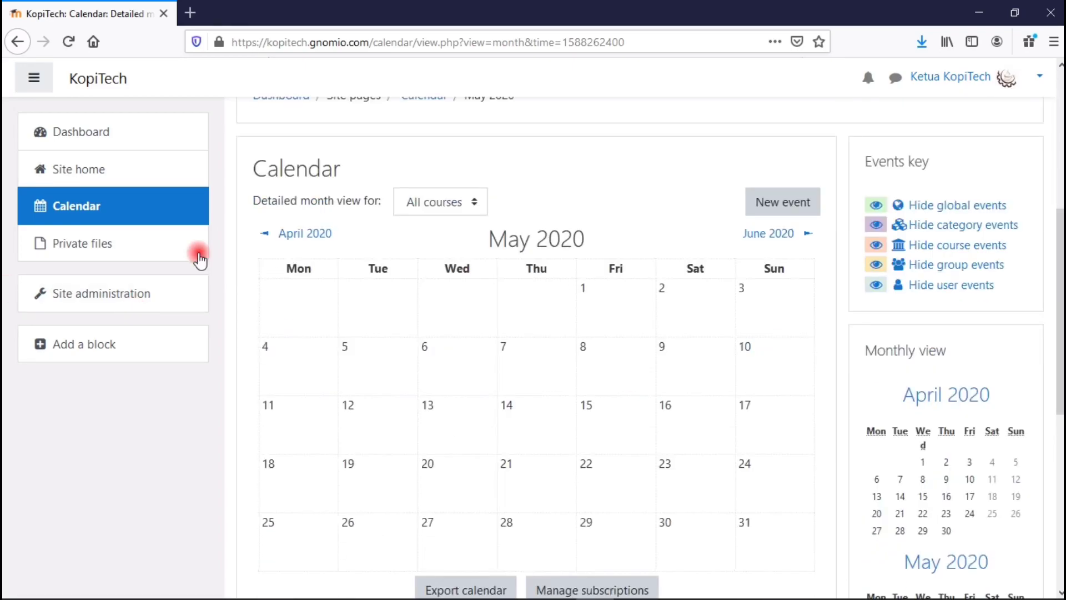
# View the empty Private files area and cancel out of it.
pyautogui.click(76, 255)
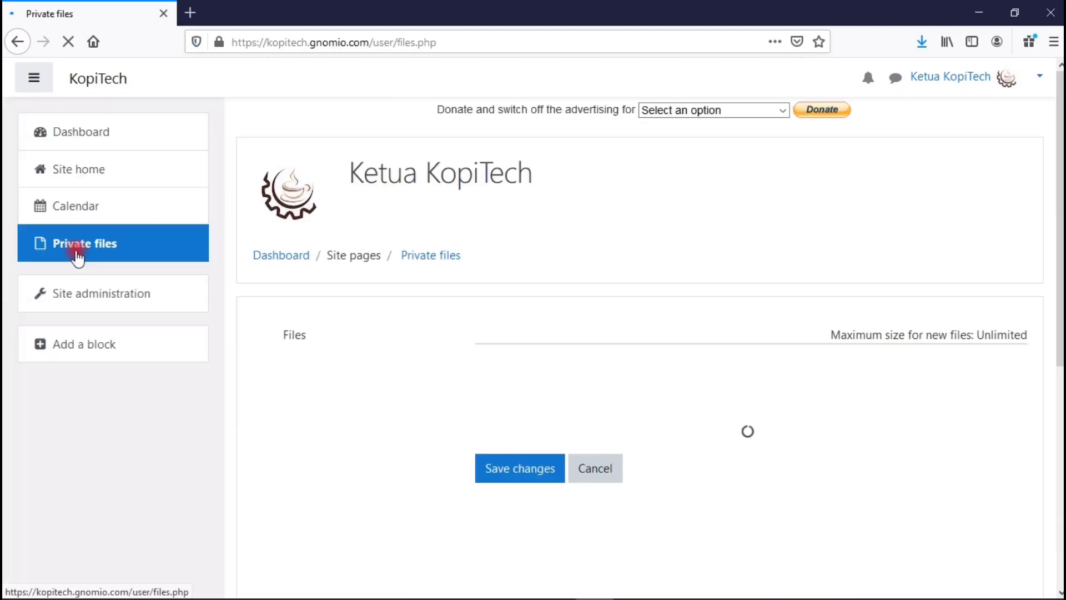
pyautogui.scroll(-5, 907, 226)
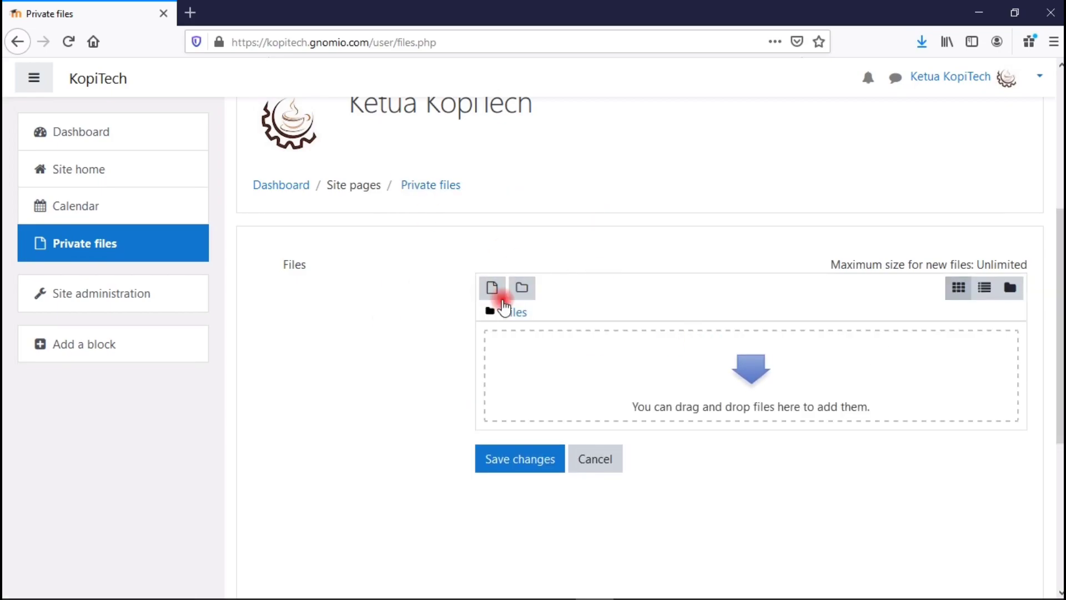
pyautogui.click(580, 464)
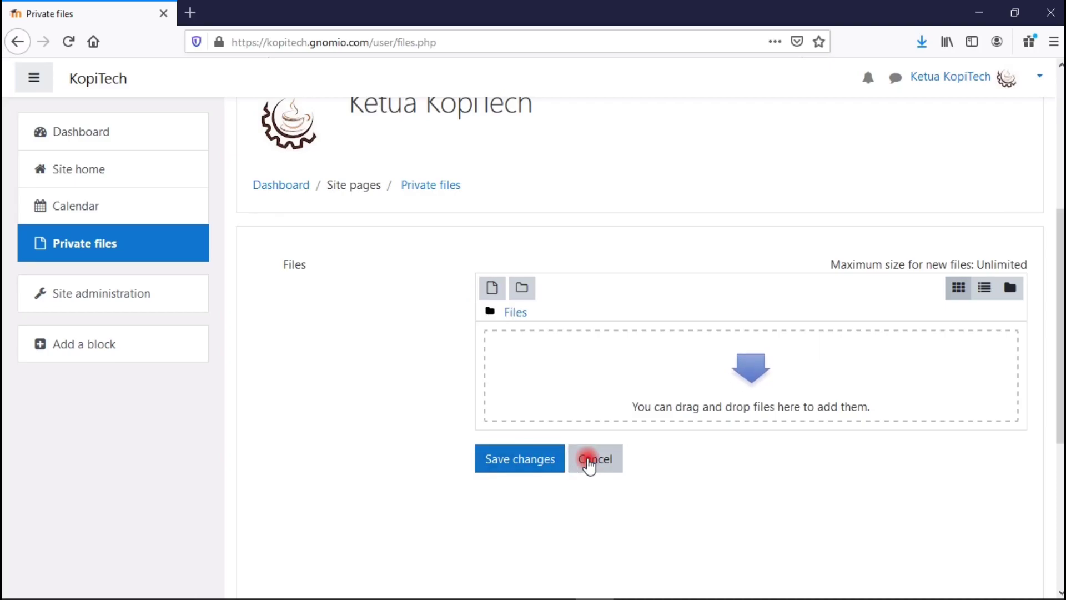
# Return to the Dashboard and stop customising it.
pyautogui.click(110, 136)
pyautogui.click(112, 135)
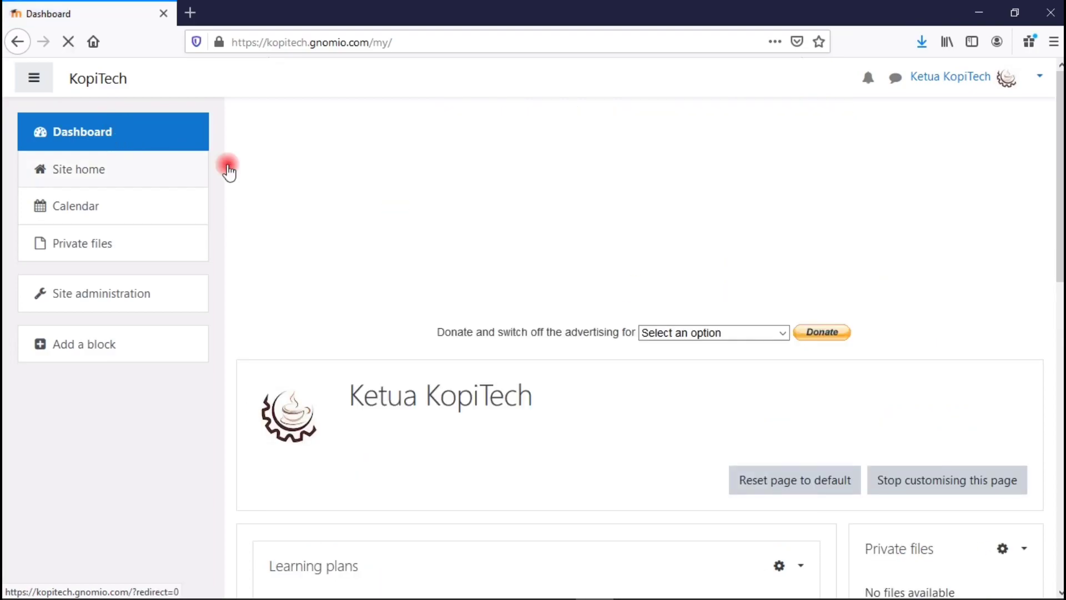
pyautogui.click(903, 474)
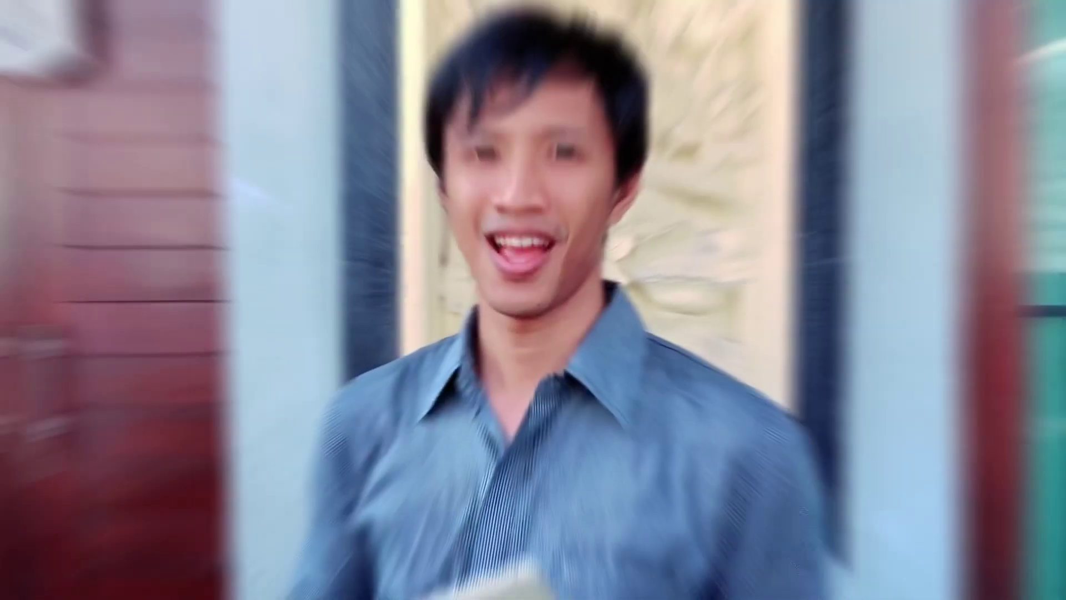